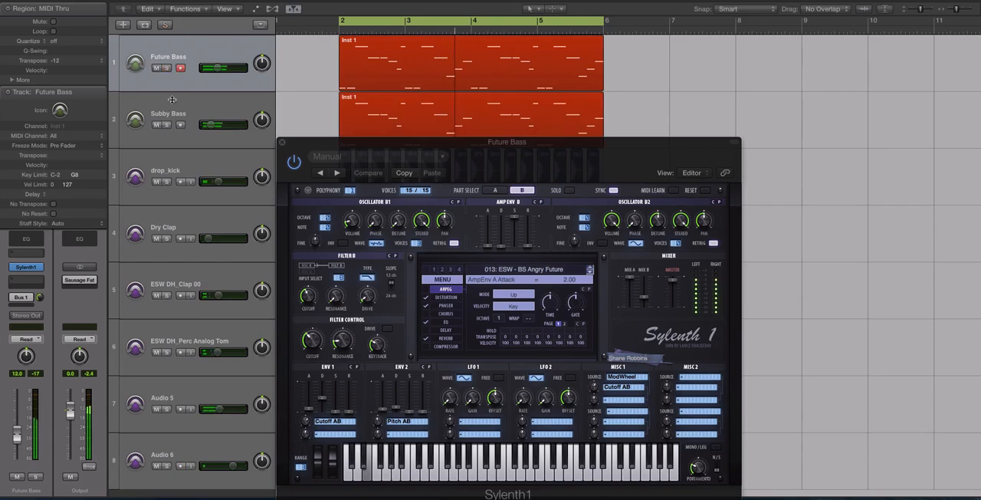
# Step: Close the Future Bass synth window and audition the Future Bass region on its own in solo
pyautogui.click(166, 124)
pyautogui.click(166, 125)
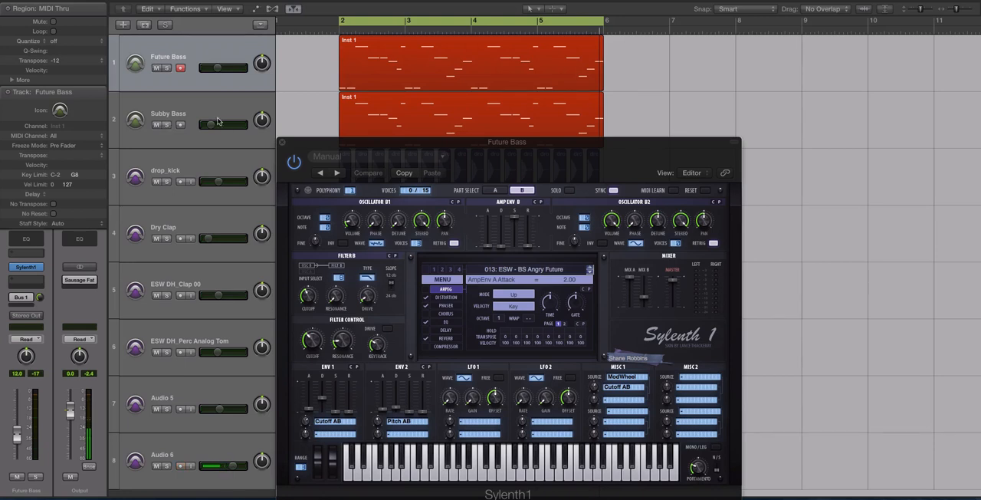
pyautogui.click(280, 144)
pyautogui.click(368, 69)
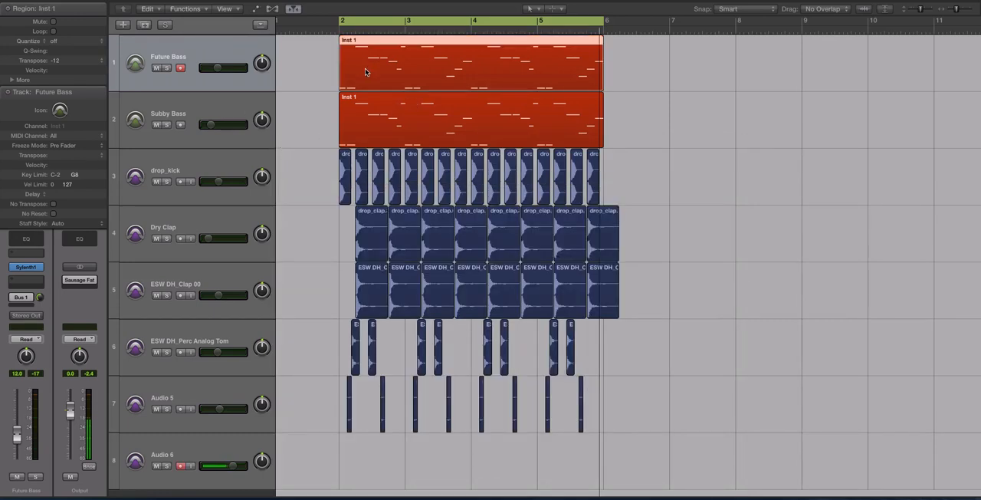
pyautogui.hotkey('ctrl', 's')
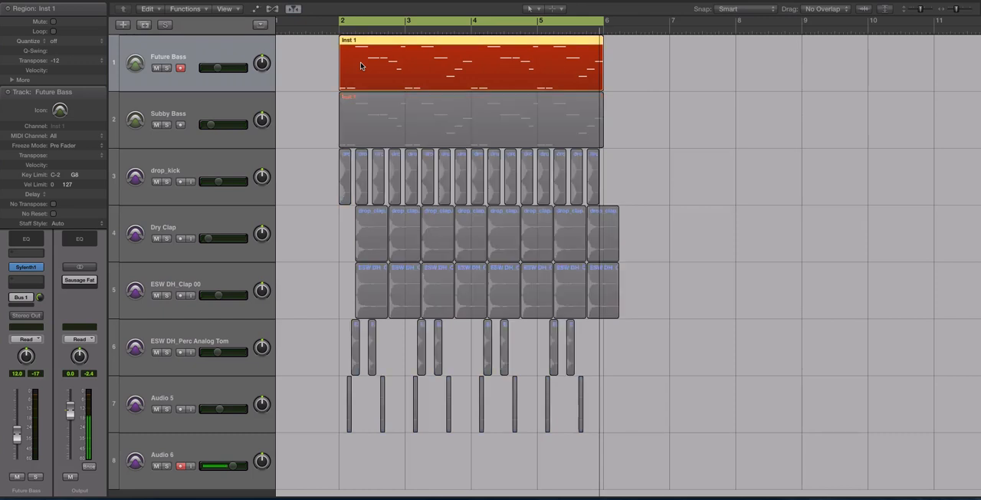
pyautogui.press('space')
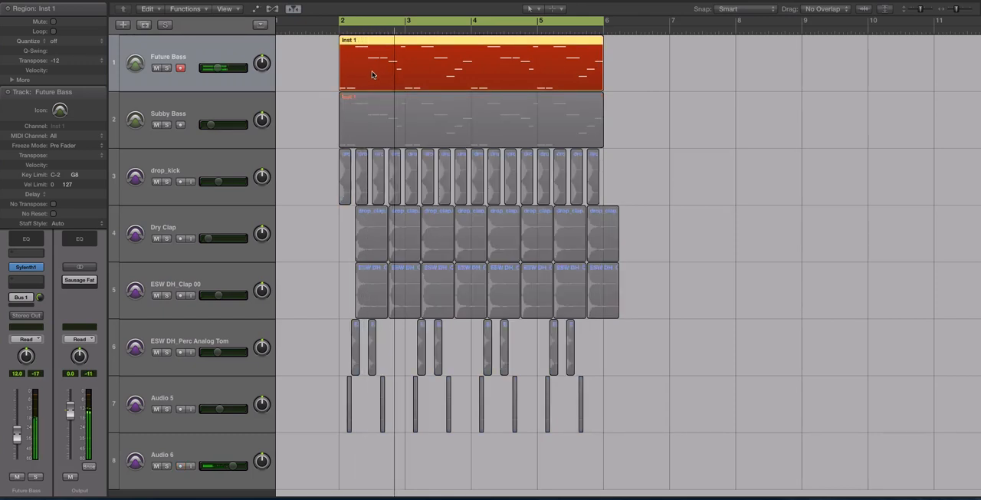
pyautogui.press('space')
pyautogui.hotkey('ctrl', 's')
# Step: Solo the Subby Bass region, open its Sylenth1 instrument and play the region on its own
pyautogui.click(232, 110)
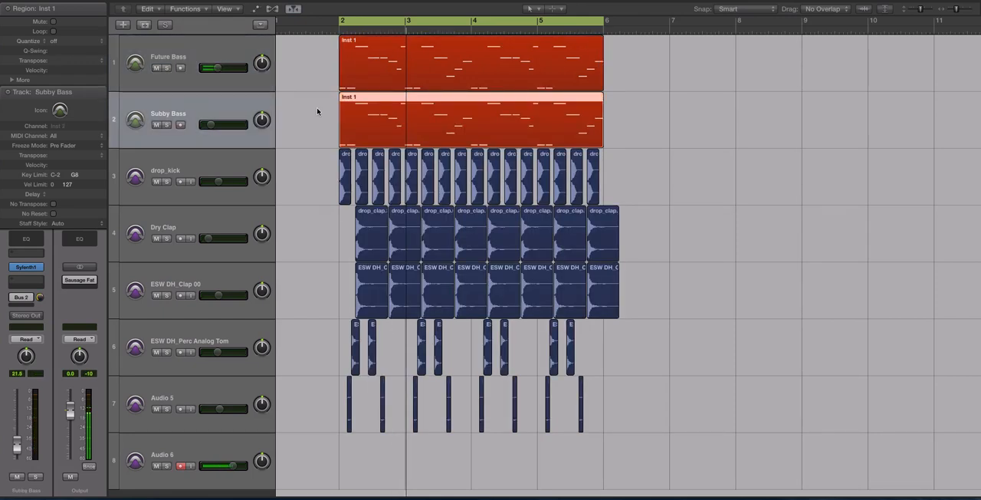
pyautogui.moveTo(317, 109); pyautogui.dragTo(497, 131)
pyautogui.scroll(3, 496, 139)
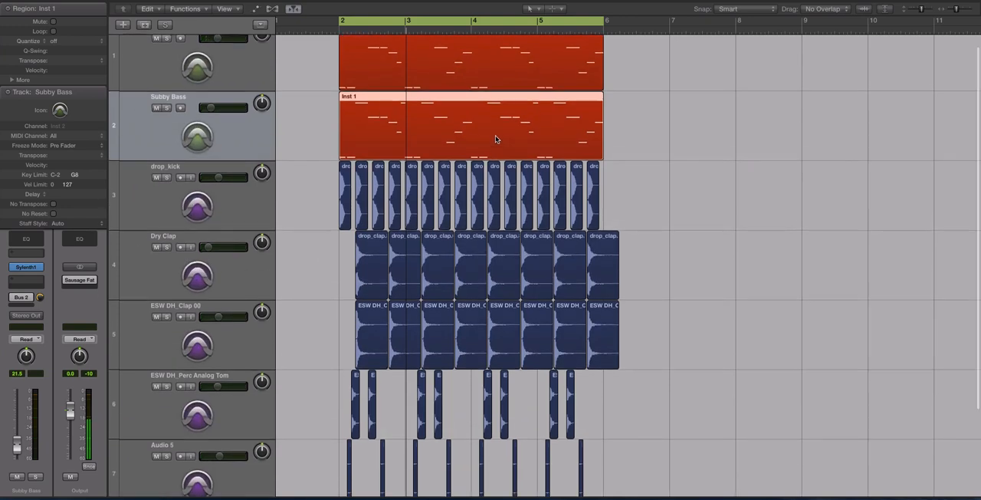
pyautogui.click(31, 267)
pyautogui.hotkey('ctrl', 's')
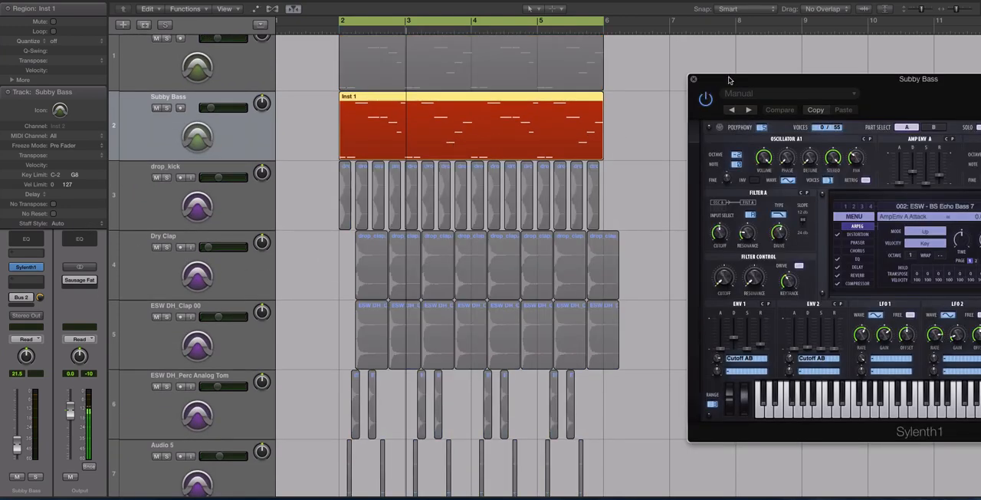
pyautogui.moveTo(729, 80); pyautogui.dragTo(647, 89)
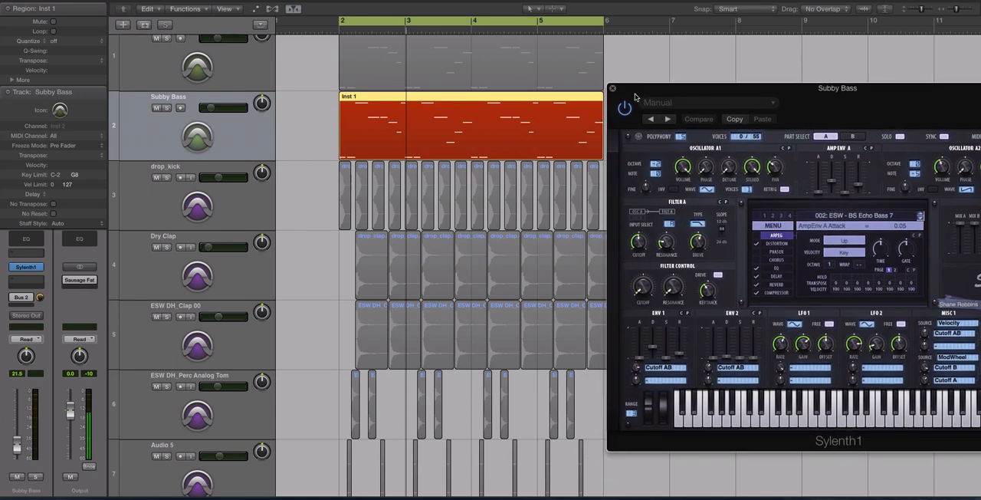
pyautogui.press('space')
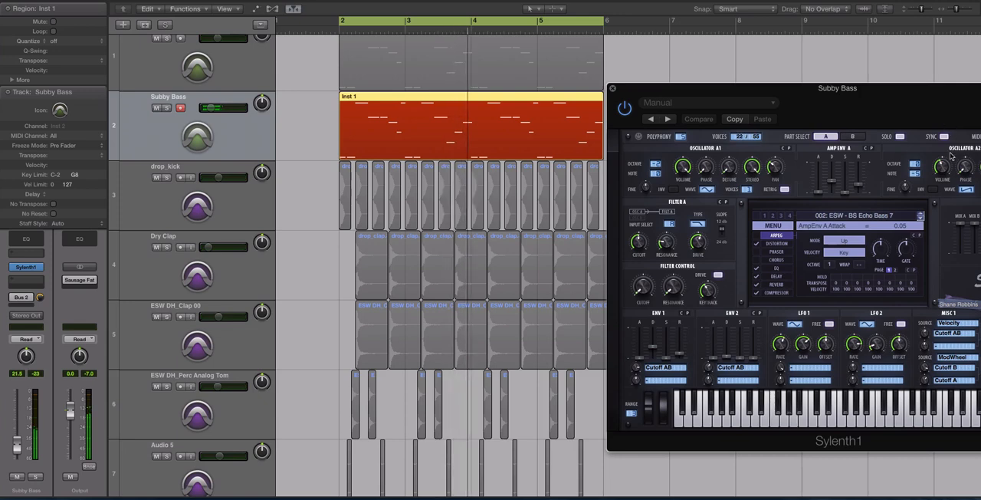
# Step: Set oscillator A2's detune to 2.90 in the Subby Bass synth and view its distortion settings, closing the synth and ending the solo
pyautogui.moveTo(924, 101); pyautogui.dragTo(790, 110)
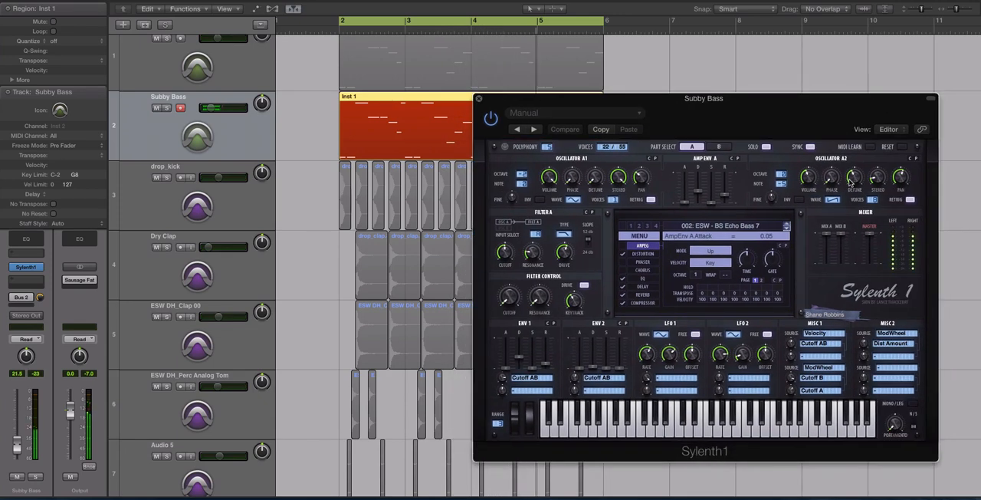
pyautogui.click(852, 179)
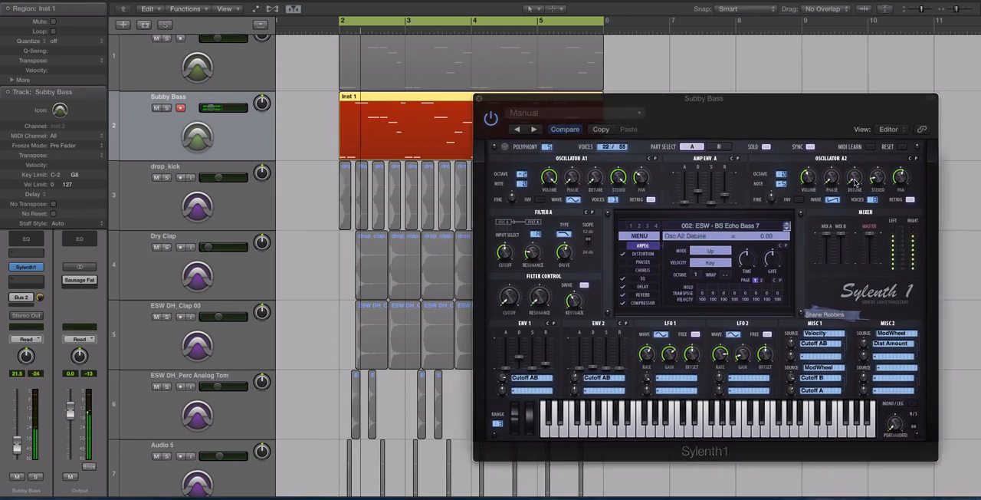
pyautogui.moveTo(854, 181); pyautogui.dragTo(853, 167)
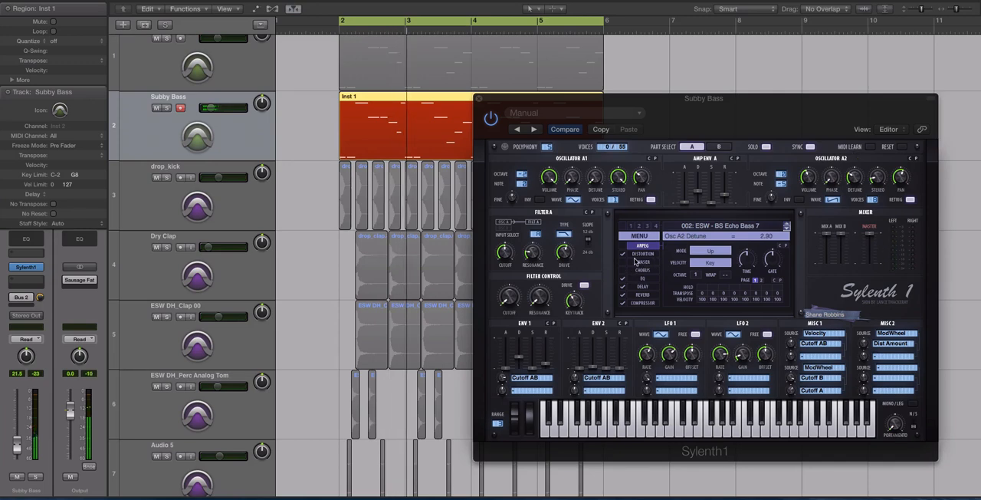
pyautogui.click(639, 254)
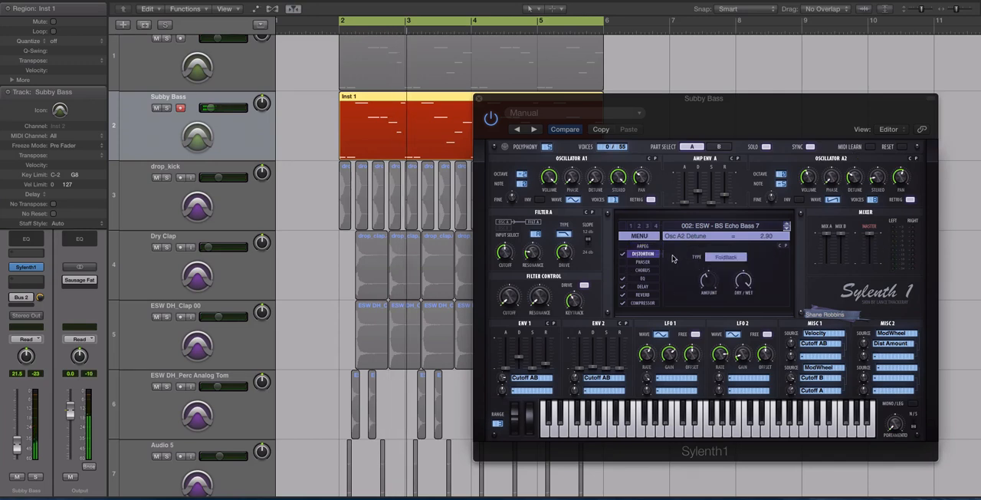
pyautogui.click(478, 98)
pyautogui.press('super+a')
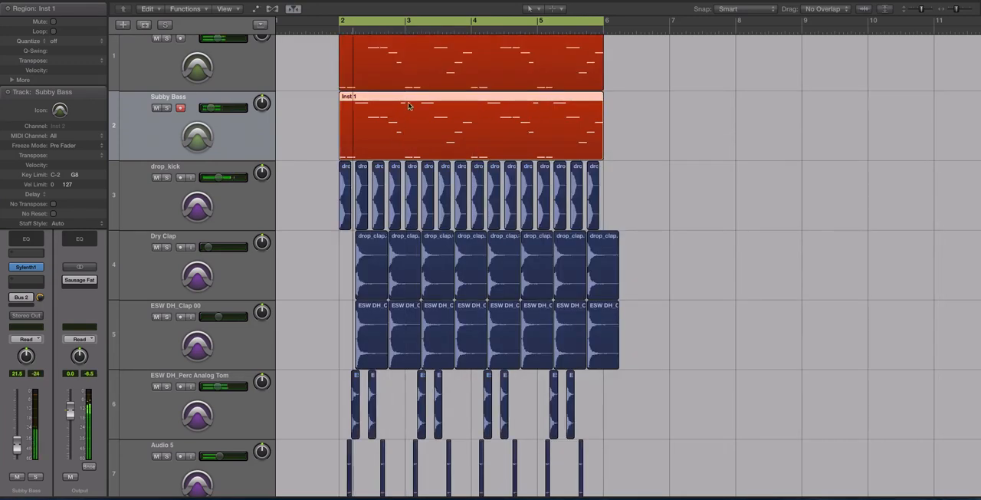
# Step: Solo and record-arm the Future Bass track and open its Sylenth1 instrument over the arrangement
pyautogui.click(238, 68)
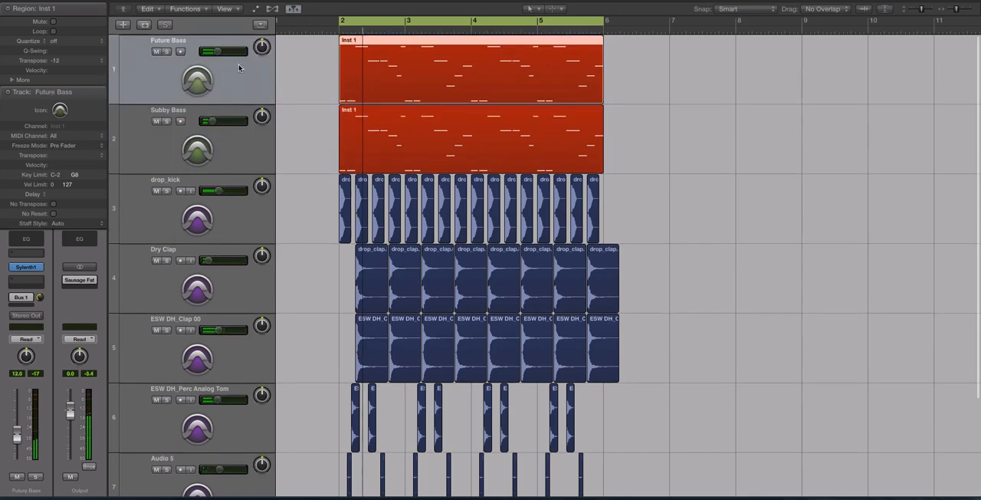
pyautogui.scroll(-2, 299, 90)
pyautogui.hotkey('ctrl', 's')
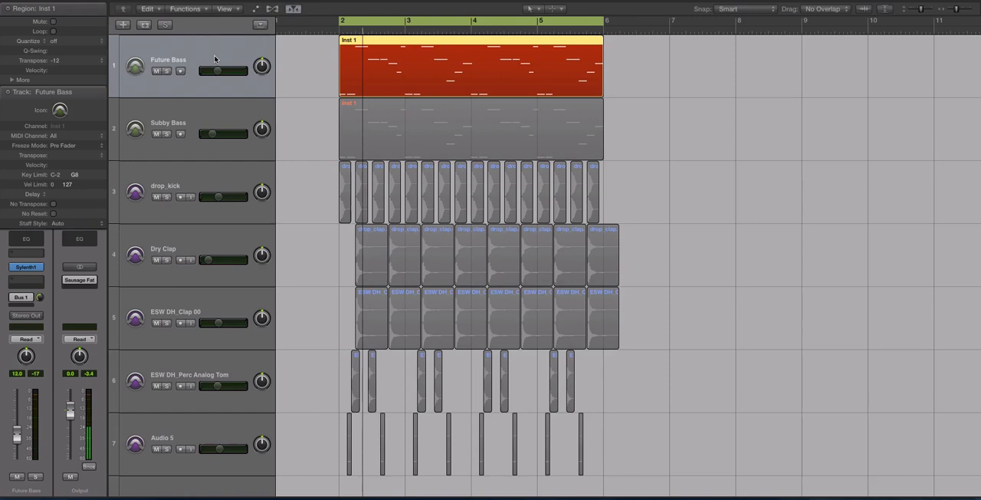
pyautogui.click(180, 70)
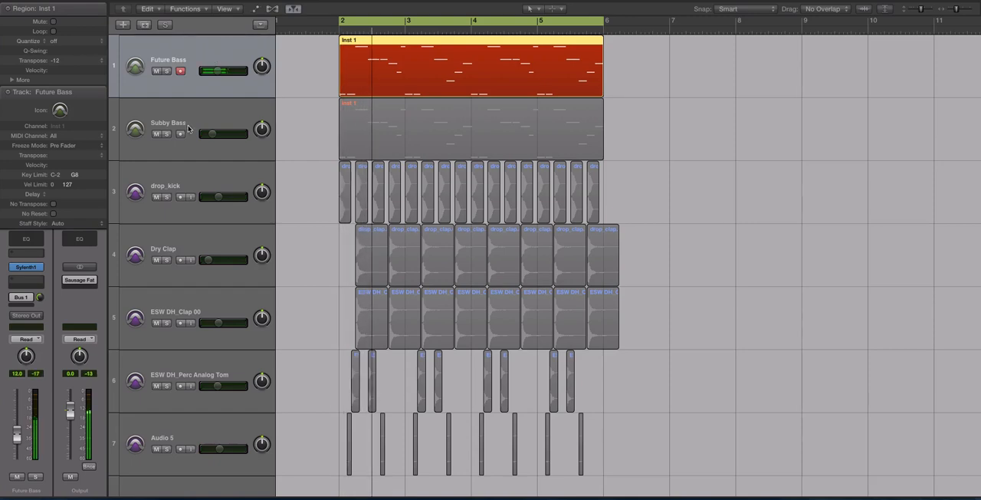
pyautogui.click(26, 267)
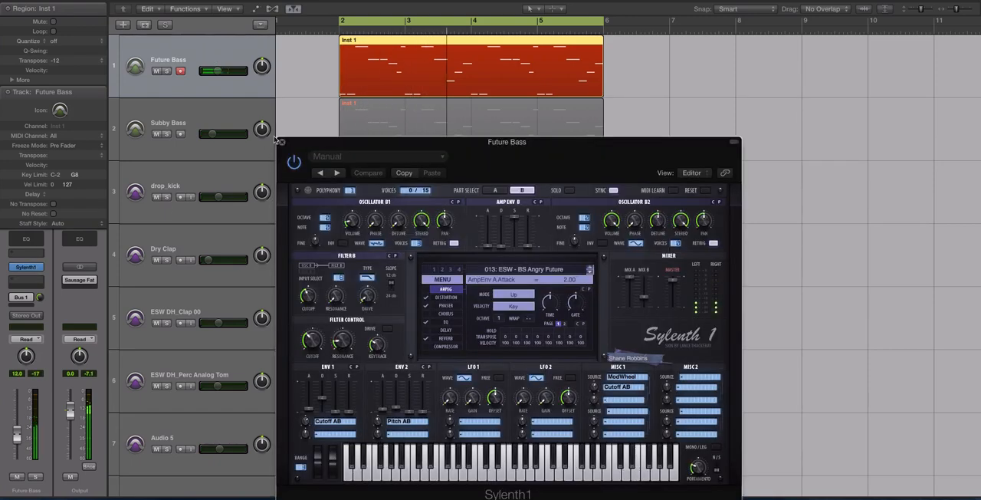
pyautogui.moveTo(290, 141); pyautogui.dragTo(294, 104)
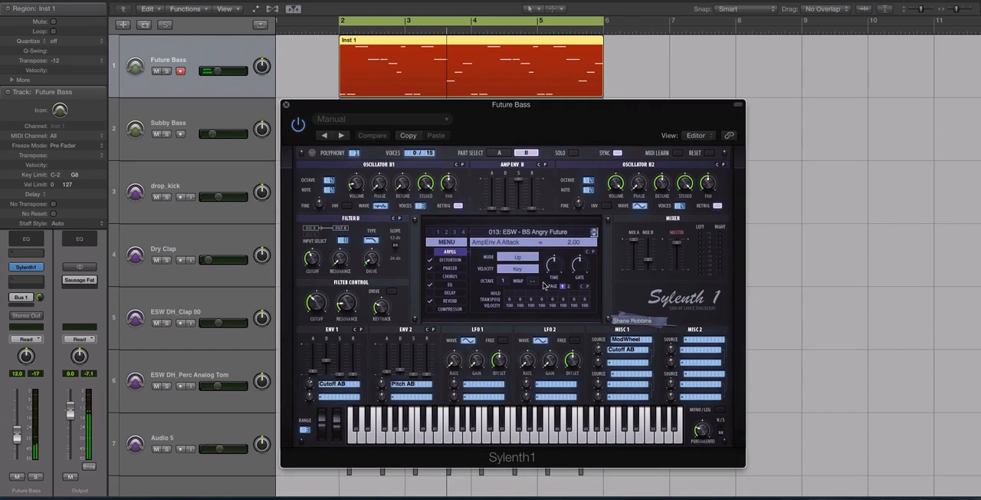
# Step: Switch the Future Bass synth's distortion off and back on to compare the sound, and close the synth window
pyautogui.click(430, 261)
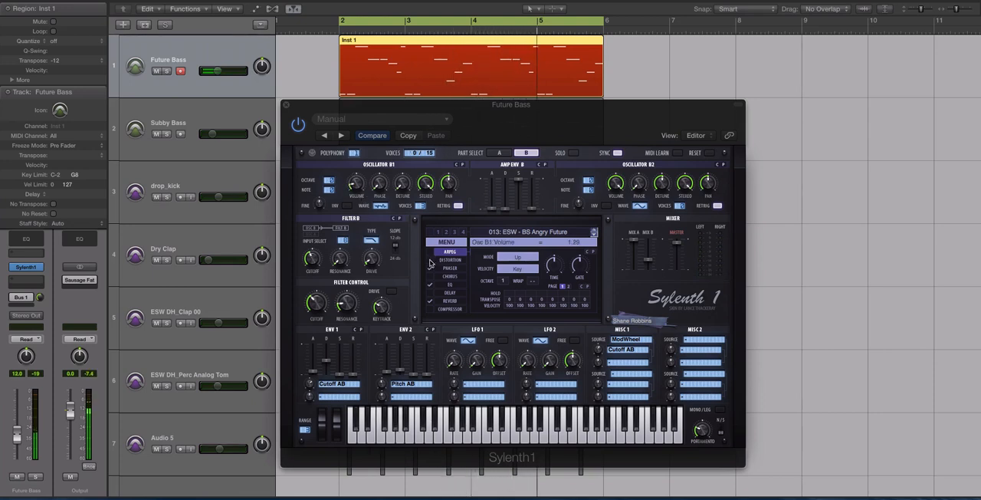
pyautogui.click(432, 260)
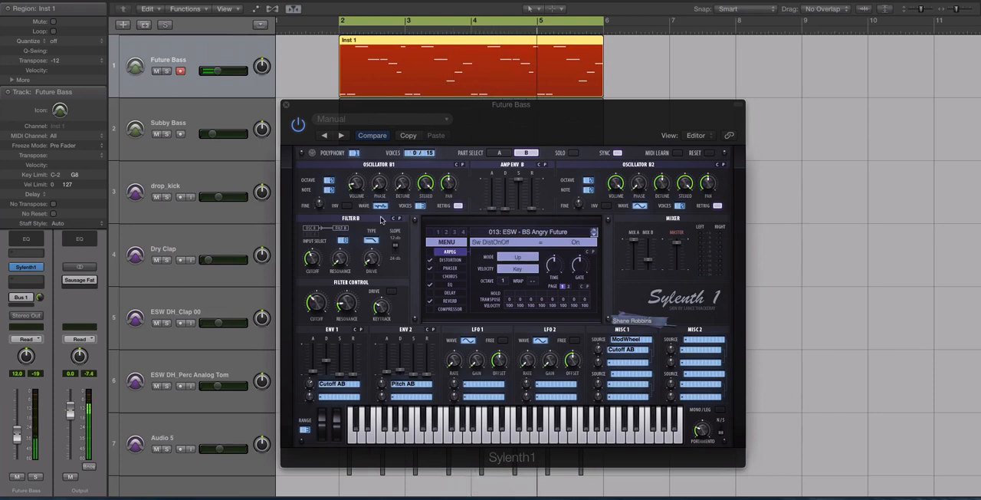
pyautogui.click(285, 105)
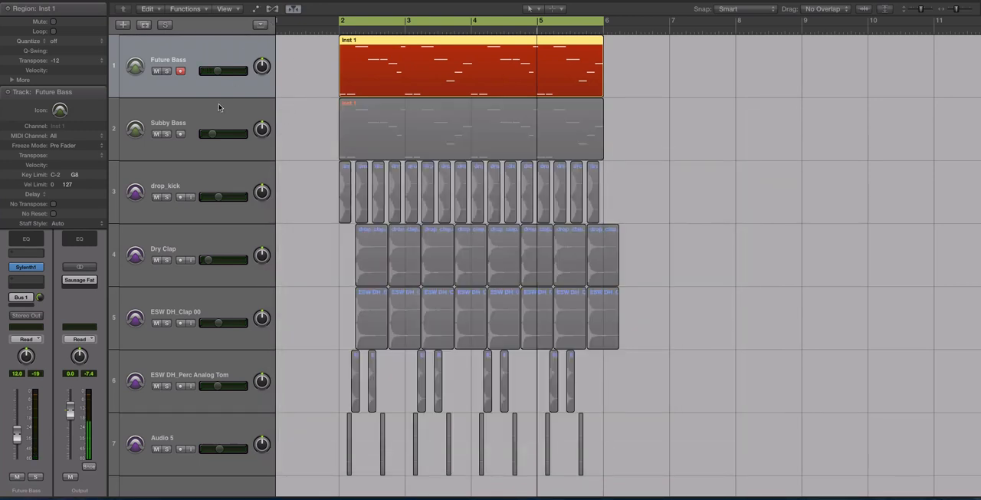
# Step: Reopen the Future Bass synth, try Bypass as the filter B type and set oscillator B2's wave to Triangle
pyautogui.click(26, 267)
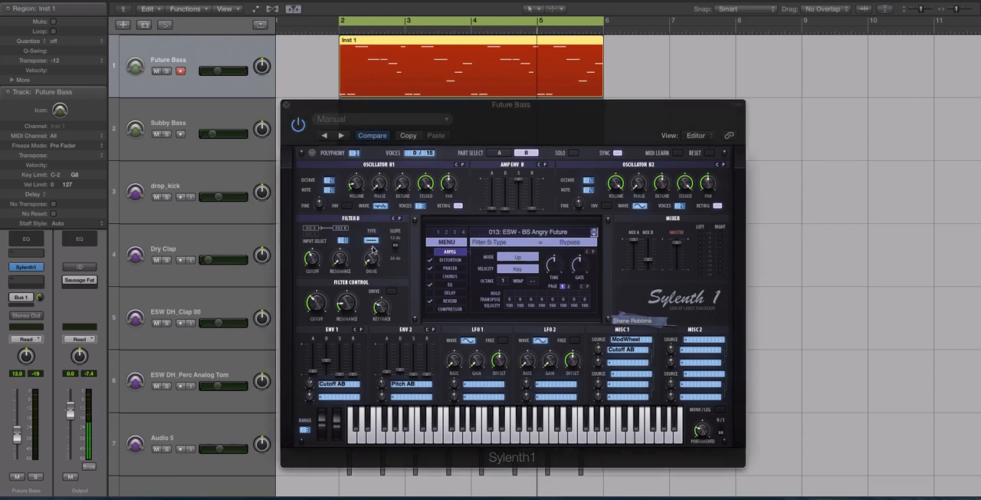
pyautogui.click(372, 241)
pyautogui.moveTo(378, 231)
pyautogui.mouseDown()
pyautogui.moveTo(378, 221)
pyautogui.moveTo(379, 247)
pyautogui.mouseUp()
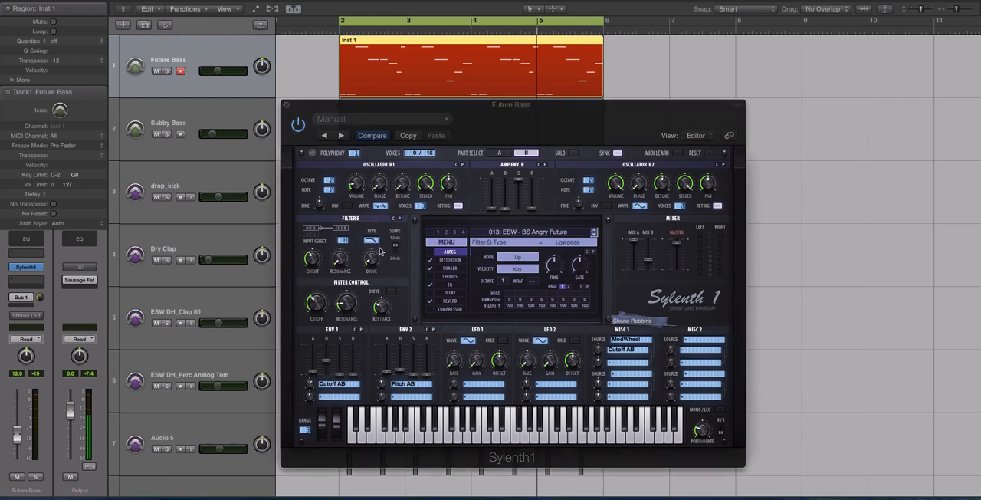
pyautogui.click(640, 207)
pyautogui.moveTo(641, 207); pyautogui.dragTo(642, 175)
pyautogui.moveTo(643, 207); pyautogui.dragTo(660, 247)
# Step: Choose Clip as the distortion type in the Future Bass synth and close its window
pyautogui.click(449, 261)
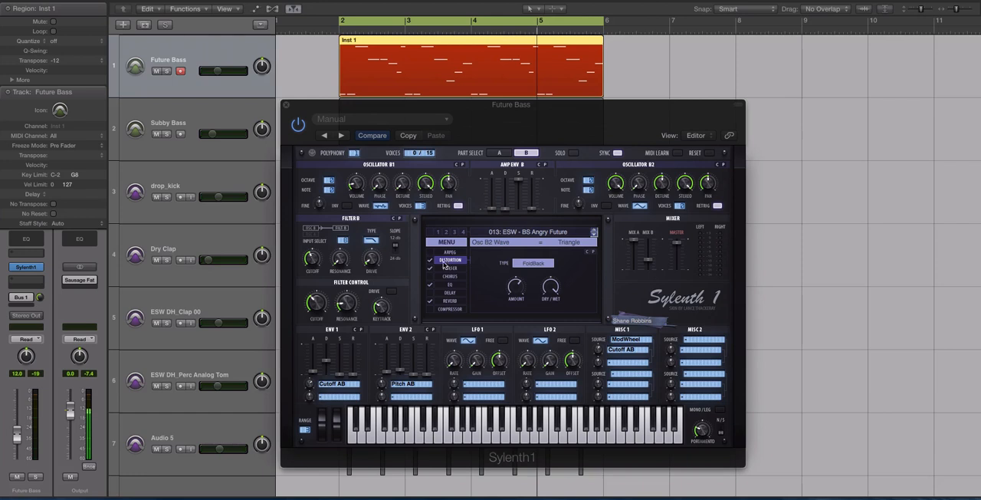
pyautogui.click(527, 262)
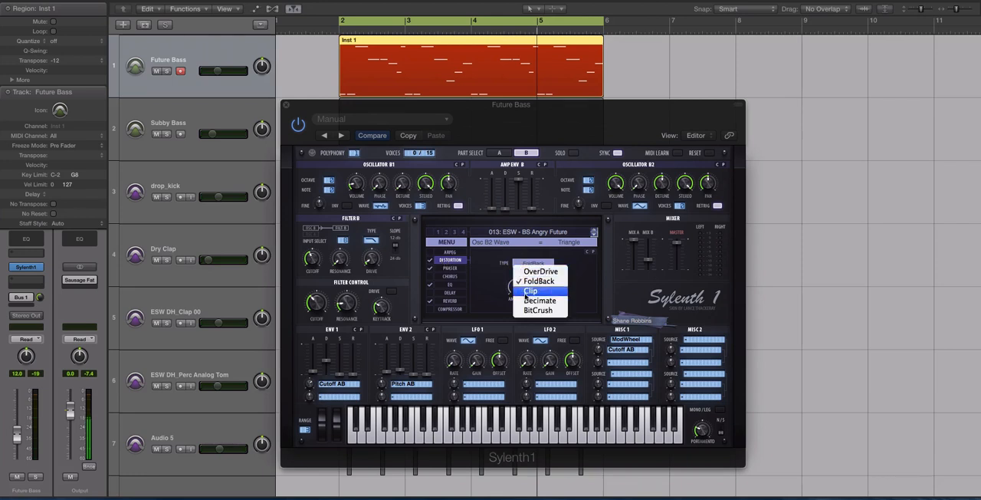
pyautogui.click(529, 291)
pyautogui.click(286, 105)
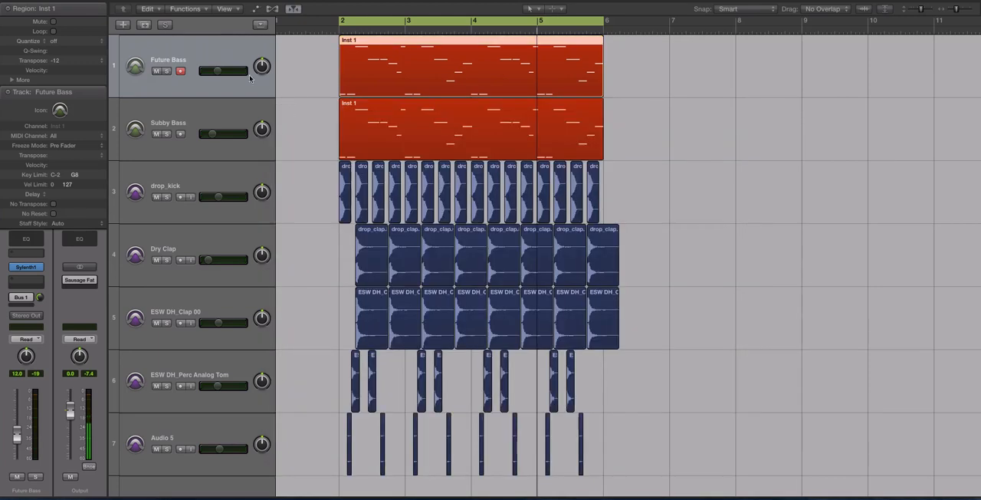
# Step: Duplicate the Future Bass track with its MIDI region copied onto the new track, and mute the original track
pyautogui.press('super+d')
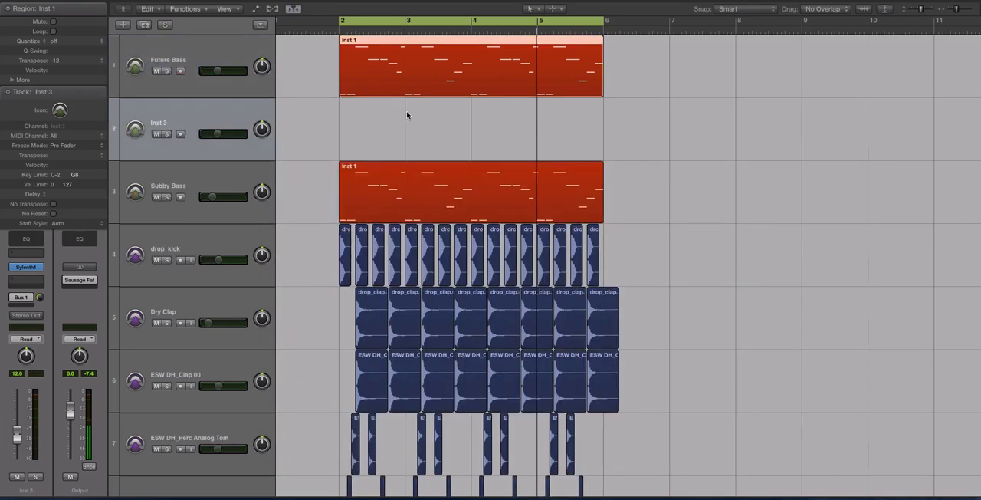
pyautogui.click(407, 116)
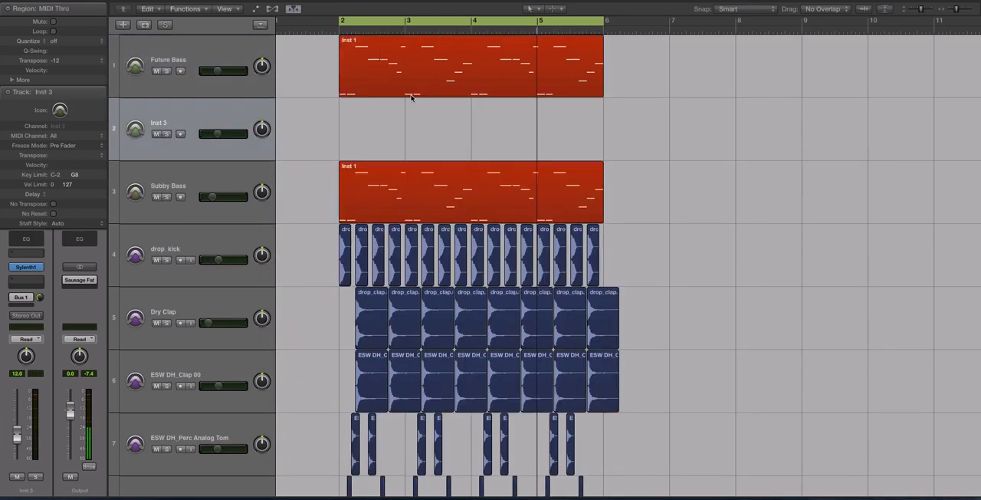
pyautogui.moveTo(411, 97); pyautogui.dragTo(411, 115)
pyautogui.click(157, 72)
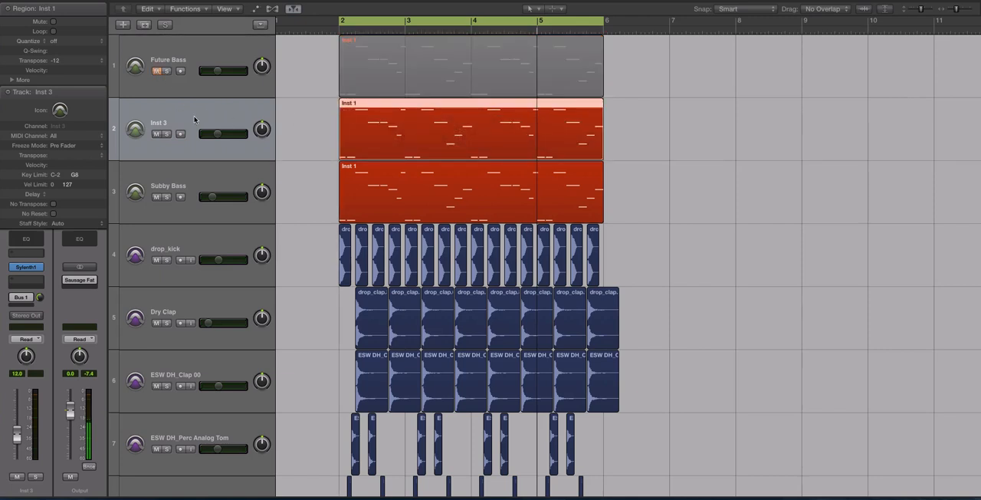
# Step: Open Sylenth1 on the duplicated Inst 3 track and reset its patch to the Init preset
pyautogui.click(29, 267)
pyautogui.moveTo(286, 3); pyautogui.dragTo(668, 76)
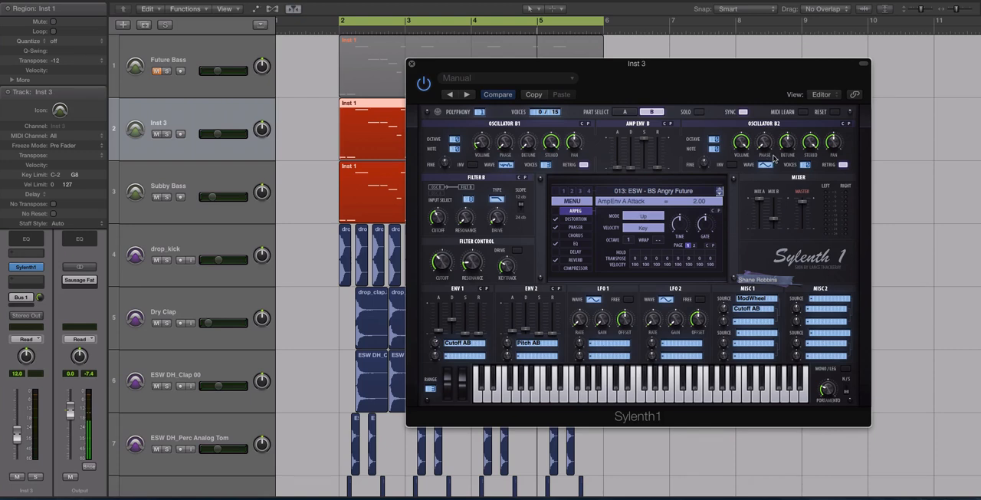
pyautogui.moveTo(680, 66); pyautogui.dragTo(656, 68)
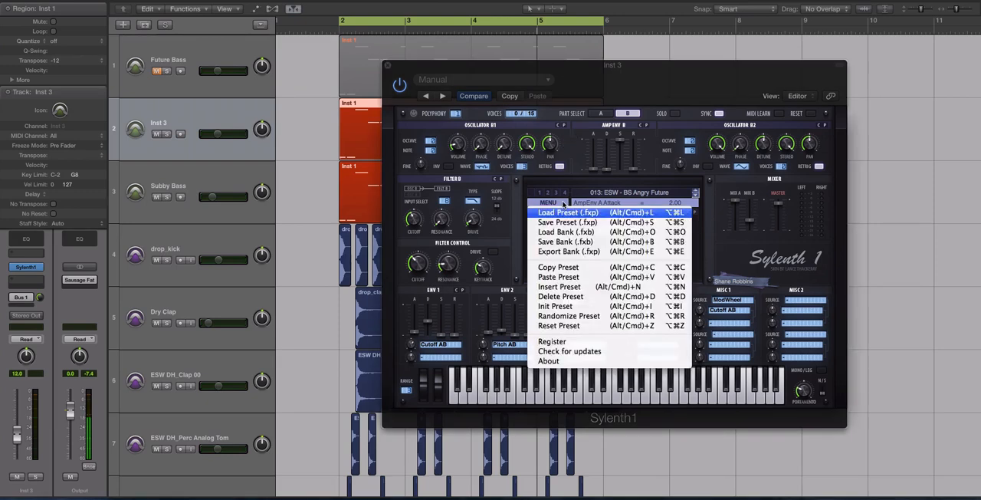
pyautogui.click(562, 202)
pyautogui.click(592, 307)
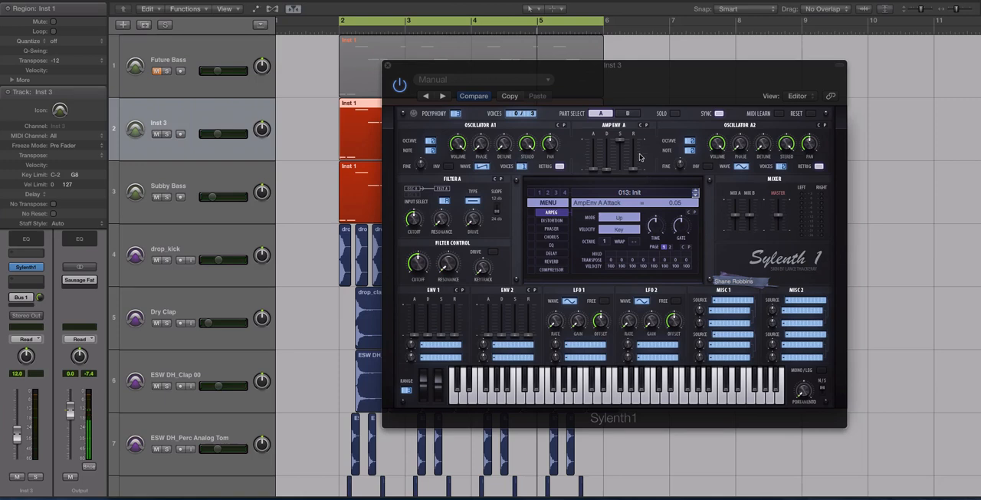
pyautogui.moveTo(577, 71); pyautogui.dragTo(531, 82)
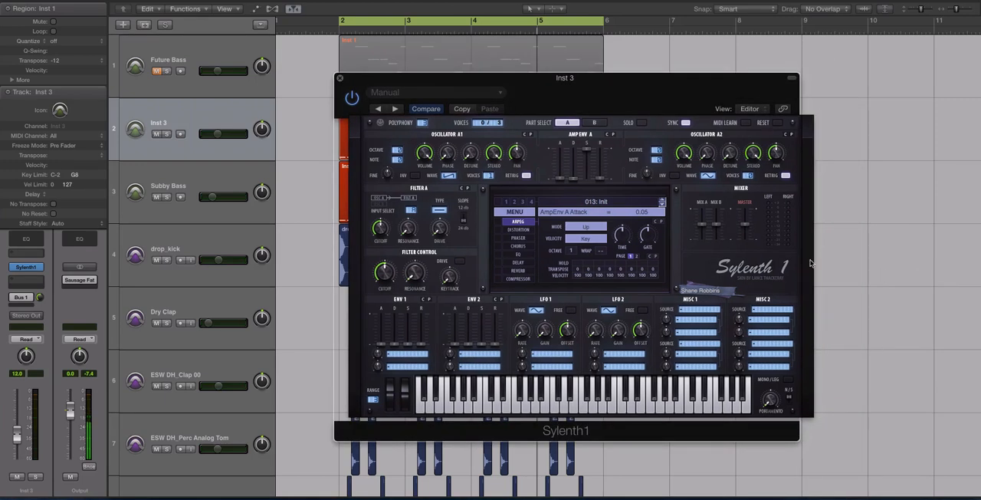
pyautogui.moveTo(608, 86); pyautogui.dragTo(624, 82)
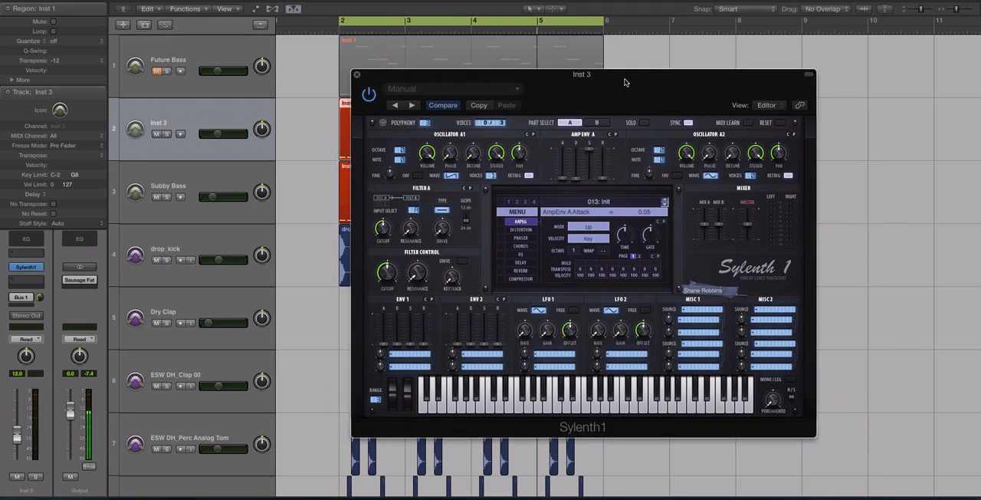
pyautogui.moveTo(486, 83); pyautogui.dragTo(621, 82)
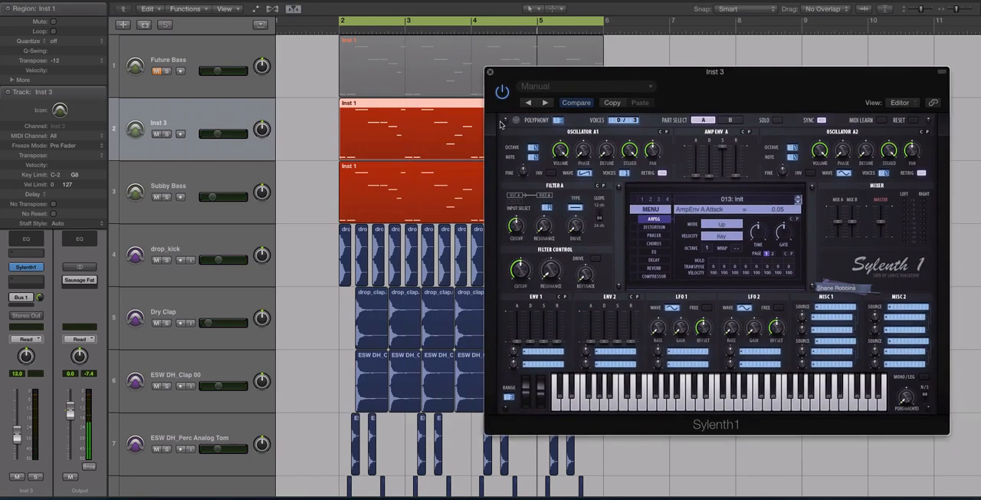
# Step: Audition the Inst 3 region soloed and with the full arrangement, and mute the Subby Bass track
pyautogui.click(468, 128)
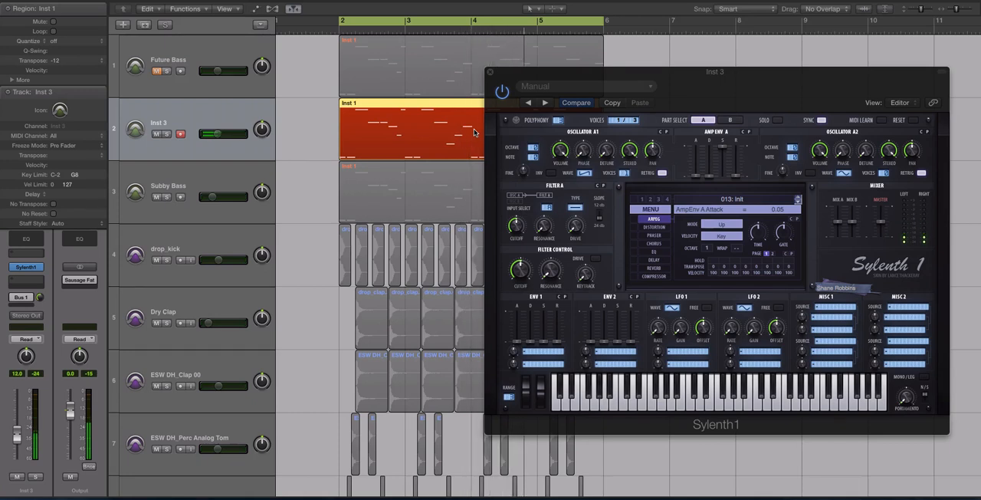
pyautogui.hotkey('ctrl', 's')
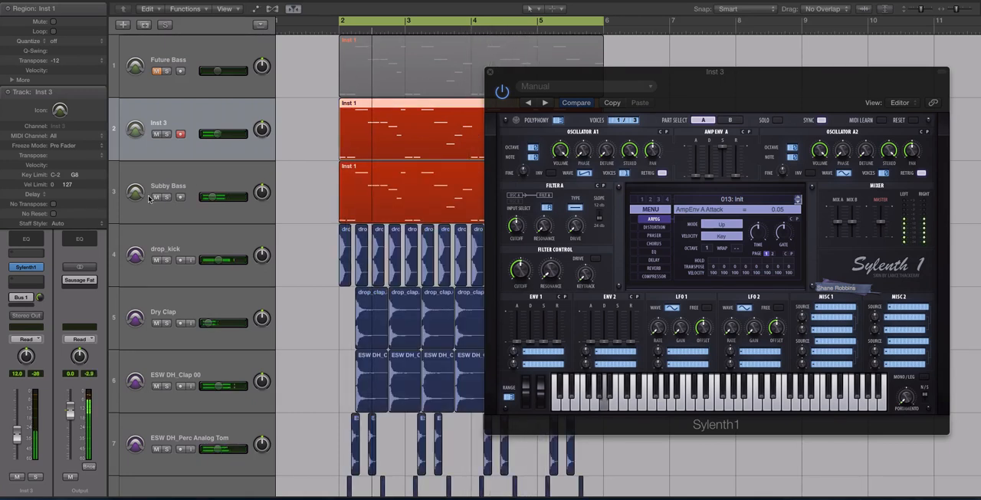
pyautogui.click(157, 197)
pyautogui.press('space')
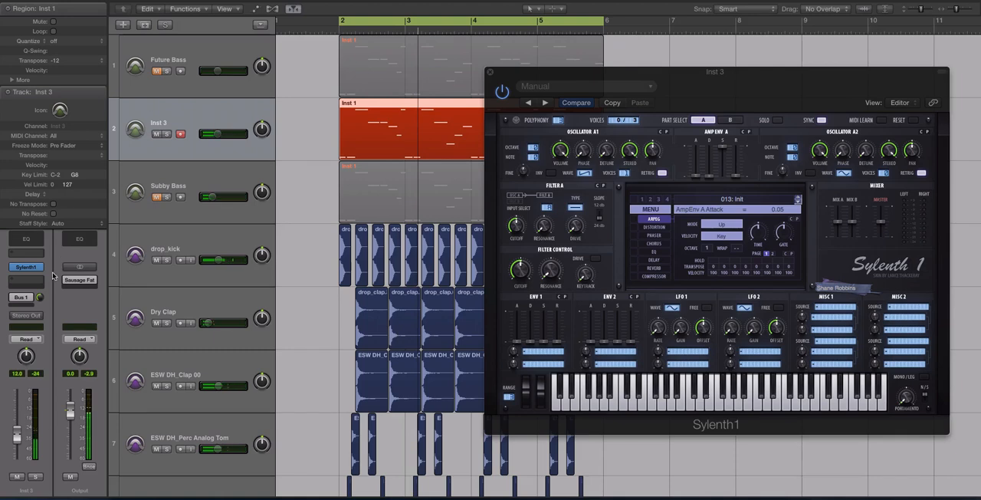
# Step: Open the LFOTool on the Inst 3 track's Bus 1 return, examine its sidechain curve and close it
pyautogui.click(22, 302)
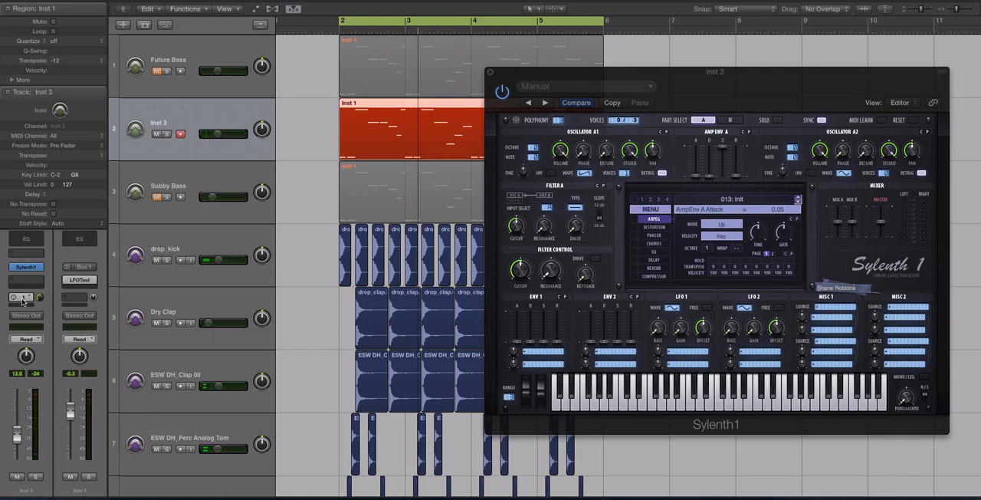
pyautogui.click(79, 280)
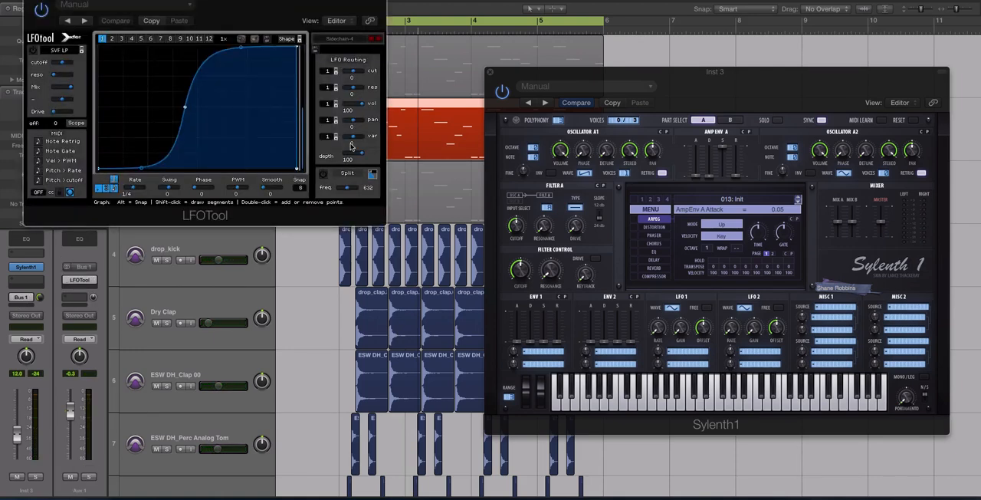
pyautogui.moveTo(104, 2); pyautogui.dragTo(358, 75)
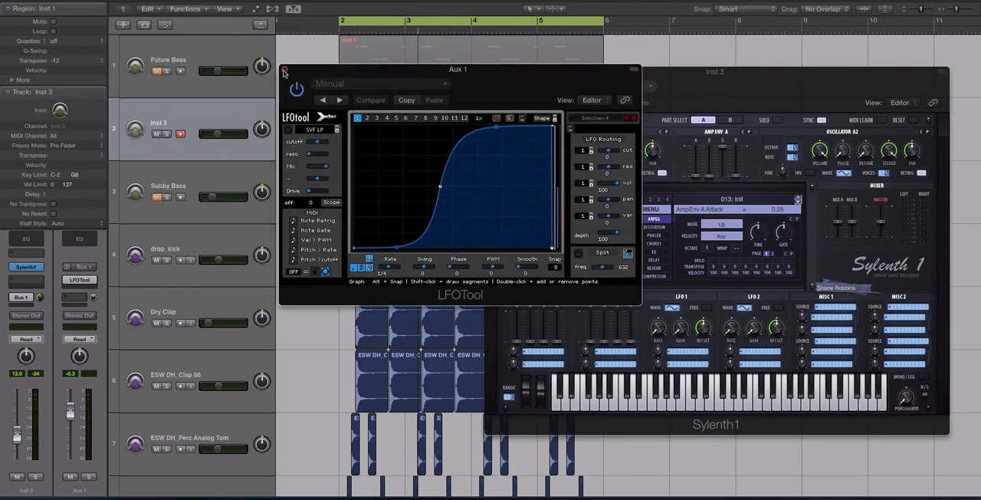
pyautogui.click(284, 69)
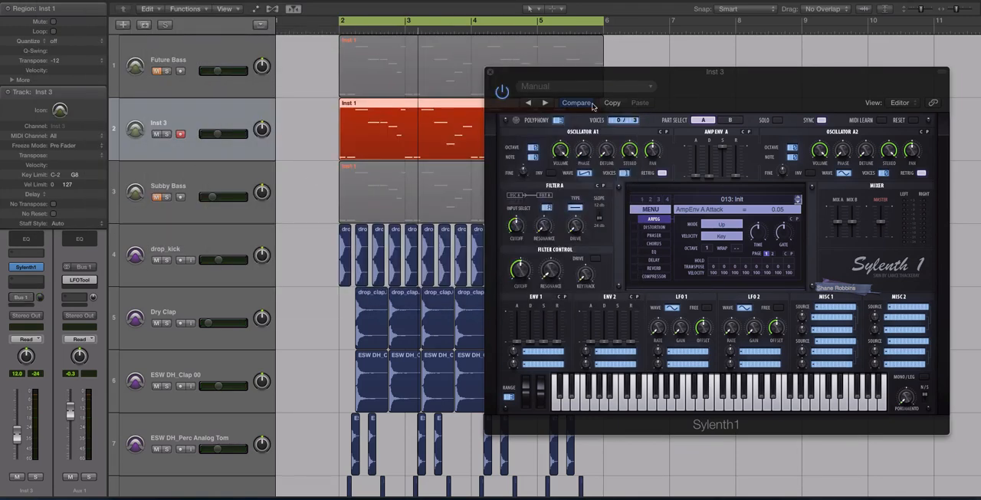
pyautogui.moveTo(592, 77); pyautogui.dragTo(469, 85)
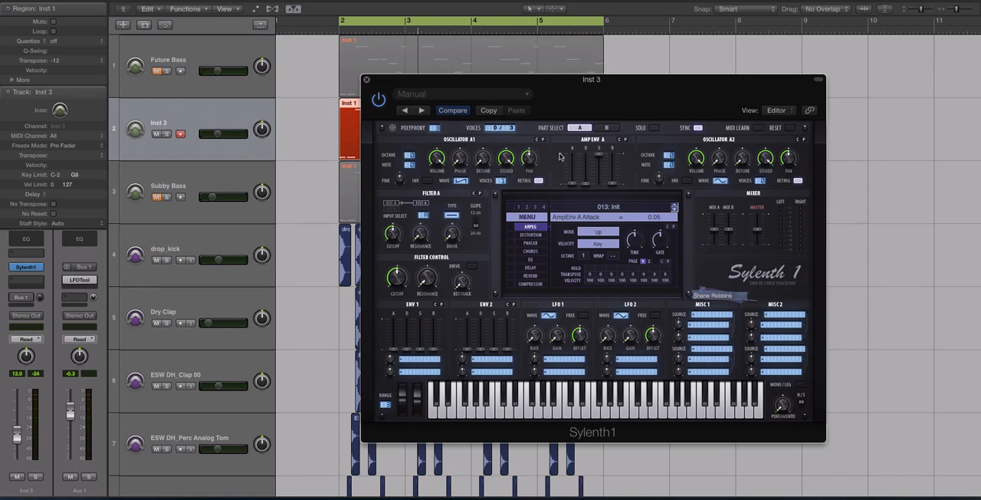
# Step: In part B of Sylenth1, change oscillator B1's wave, lower its volume and set its voices to 2
pyautogui.click(605, 128)
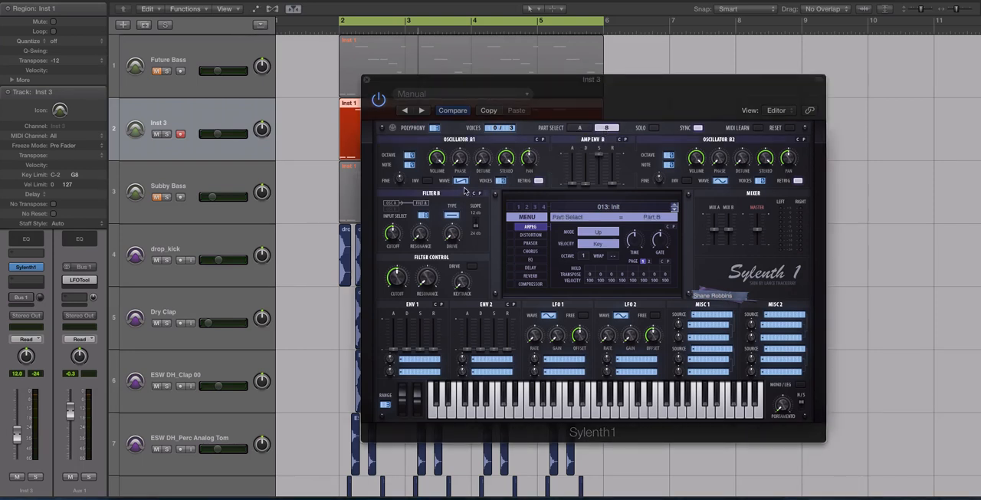
pyautogui.moveTo(463, 181); pyautogui.dragTo(470, 133)
pyautogui.moveTo(441, 163); pyautogui.dragTo(452, 257)
pyautogui.click(506, 181)
pyautogui.press('space')
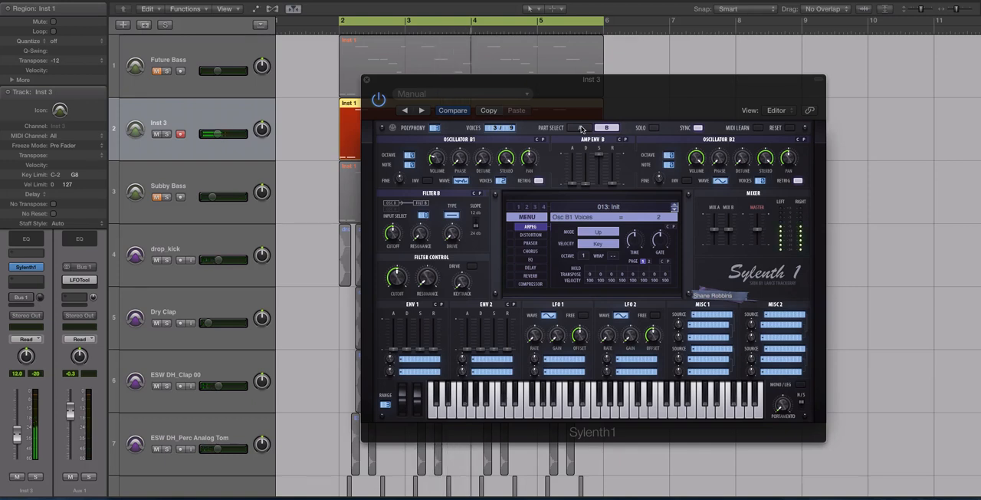
# Step: Switch to part A and set the waves of oscillators A1 and A2 to Triangle
pyautogui.click(580, 128)
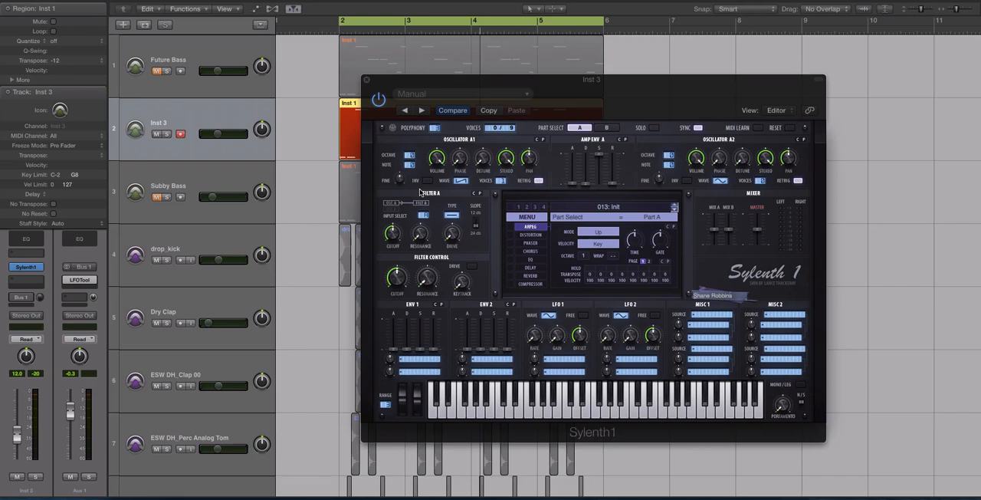
pyautogui.moveTo(446, 85); pyautogui.dragTo(432, 86)
pyautogui.click(449, 181)
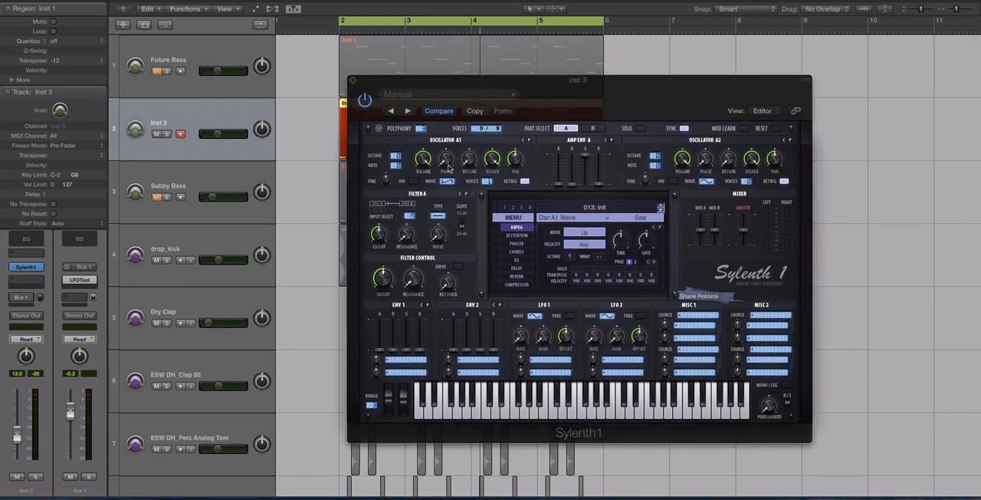
pyautogui.moveTo(449, 167); pyautogui.dragTo(449, 161)
pyautogui.moveTo(447, 189); pyautogui.dragTo(445, 230)
pyautogui.moveTo(447, 182); pyautogui.dragTo(450, 168)
pyautogui.moveTo(383, 81); pyautogui.dragTo(381, 91)
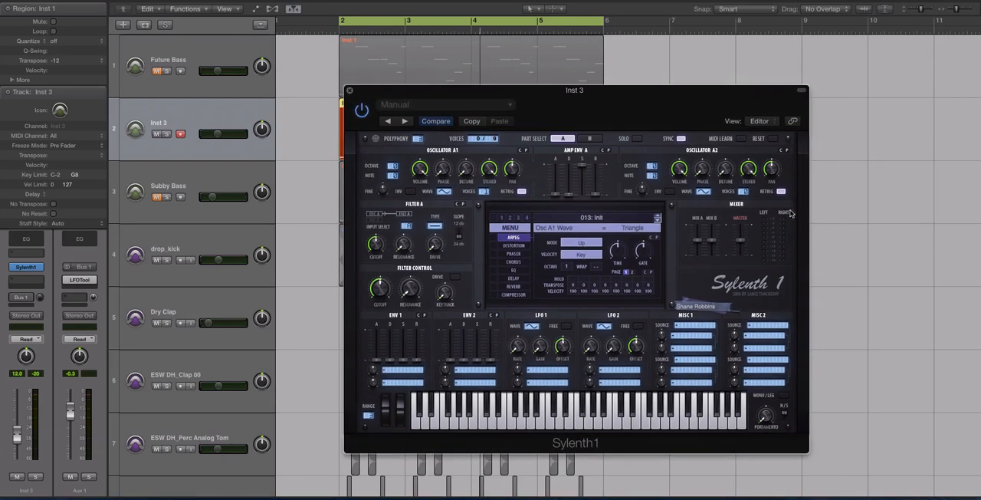
pyautogui.press('space')
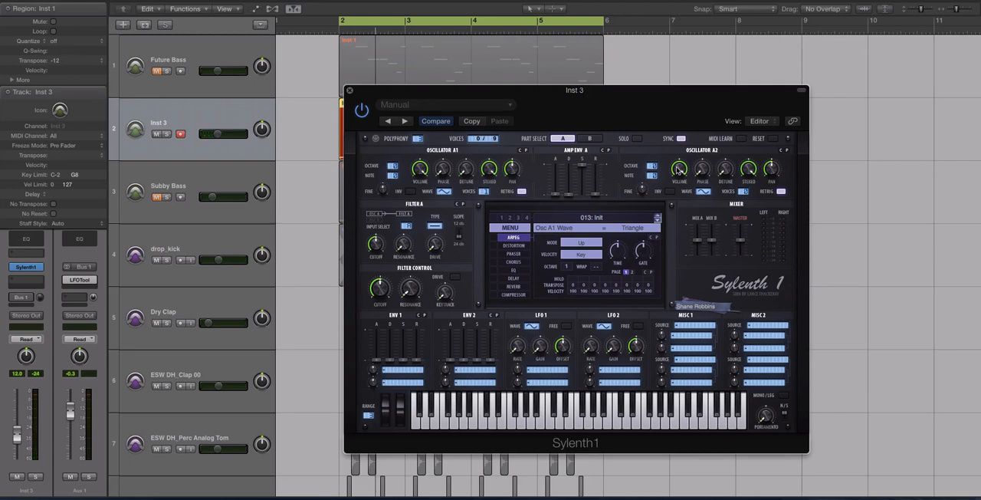
pyautogui.moveTo(709, 193); pyautogui.dragTo(710, 175)
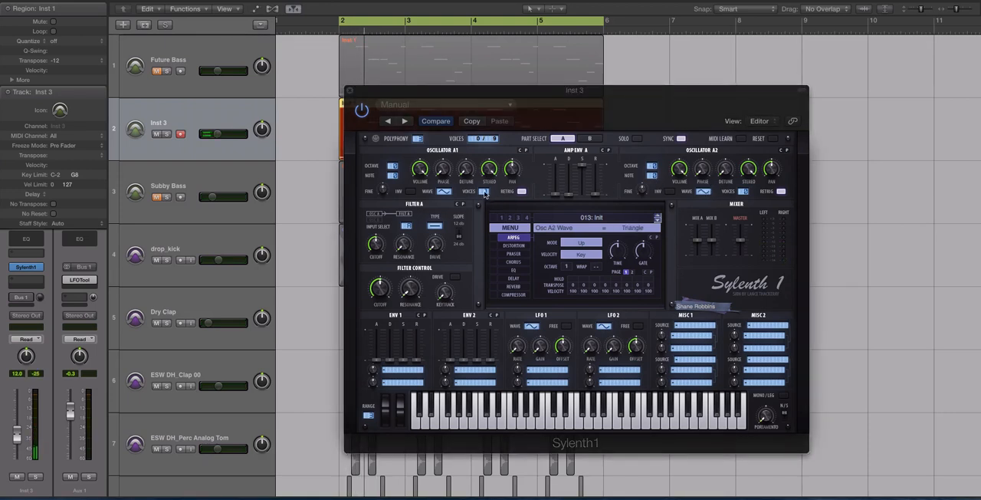
# Step: Set oscillator A2's voices to 4 and oscillator A1's voices to 8
pyautogui.click(748, 195)
pyautogui.moveTo(748, 194); pyautogui.dragTo(750, 178)
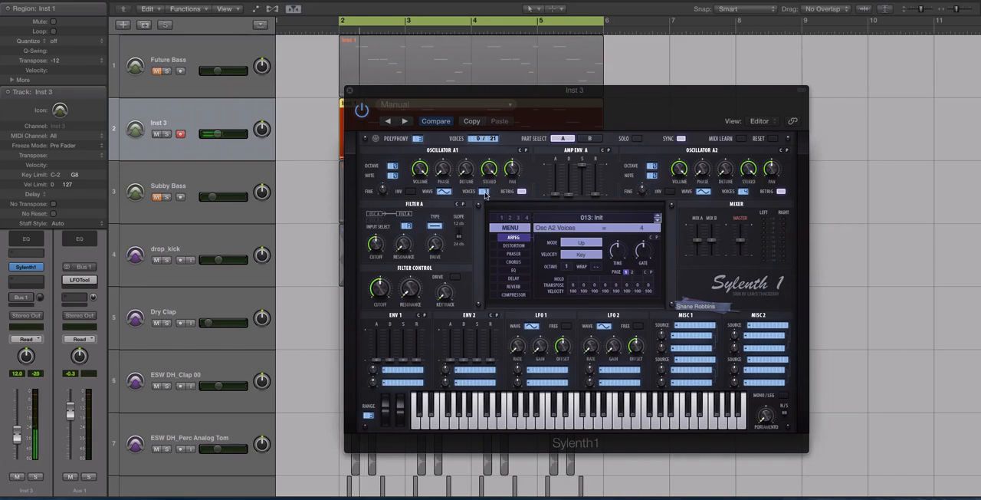
pyautogui.moveTo(485, 195); pyautogui.dragTo(495, 127)
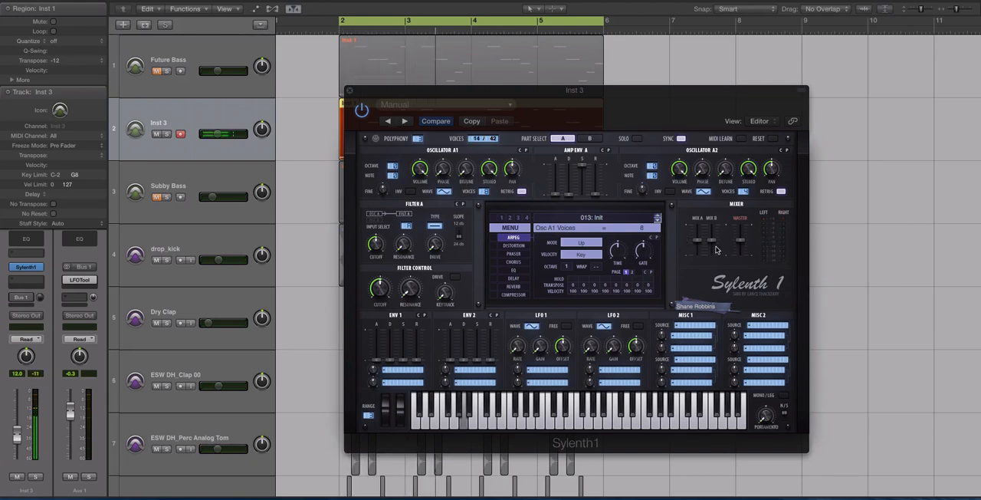
# Step: Balance the two parts in the mixer with Mix B at about 1.84 and Mix A at 5.75, auditioning the result
pyautogui.click(697, 243)
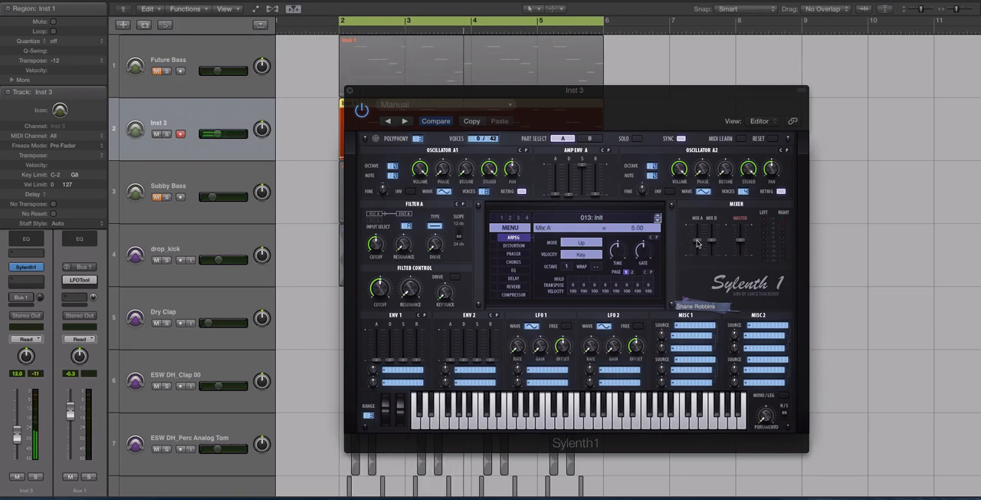
pyautogui.click(592, 140)
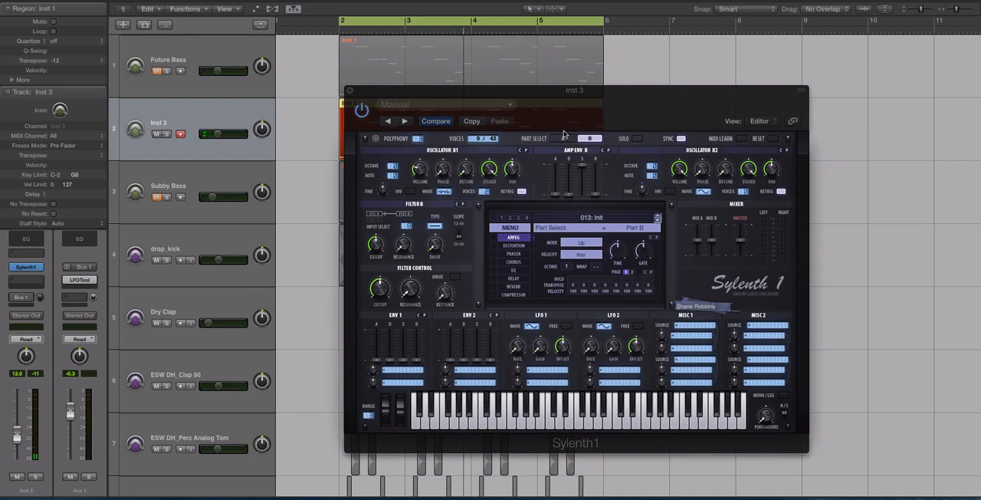
pyautogui.click(564, 139)
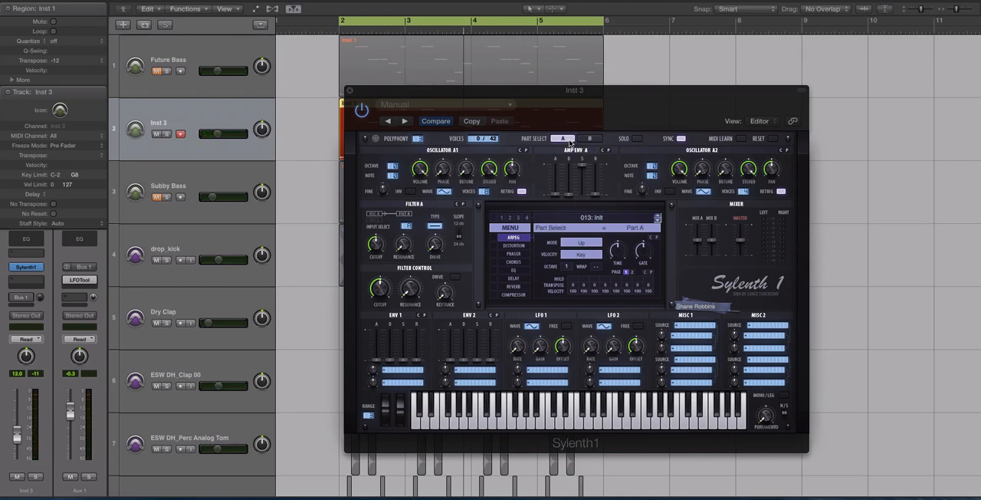
pyautogui.moveTo(712, 243); pyautogui.dragTo(708, 275)
pyautogui.press('space')
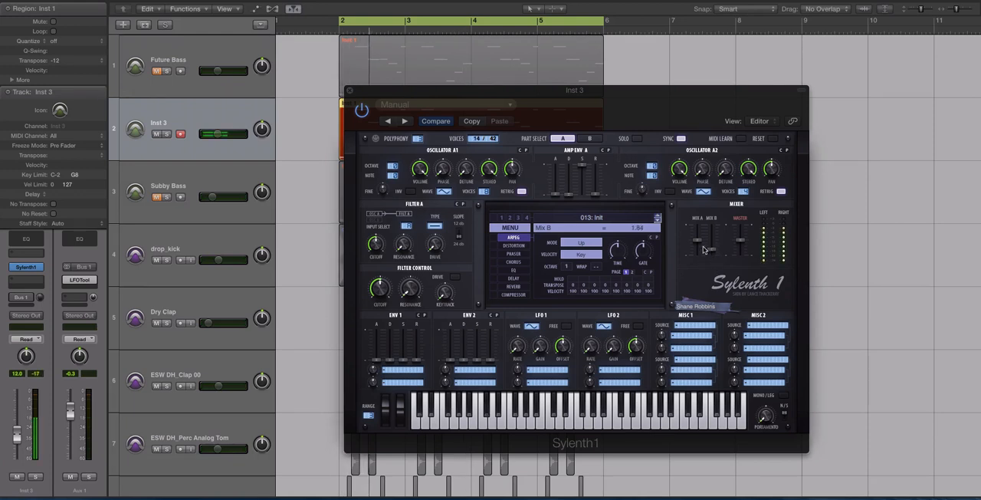
pyautogui.press('space')
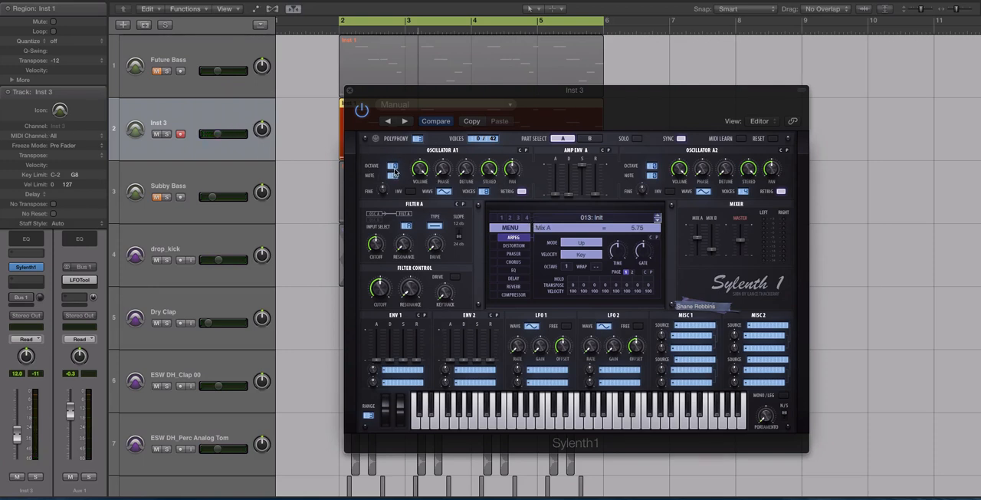
# Step: Set the octave of oscillators A1 and A2 to -1 and play back the result
pyautogui.moveTo(393, 168); pyautogui.dragTo(397, 179)
pyautogui.press('space')
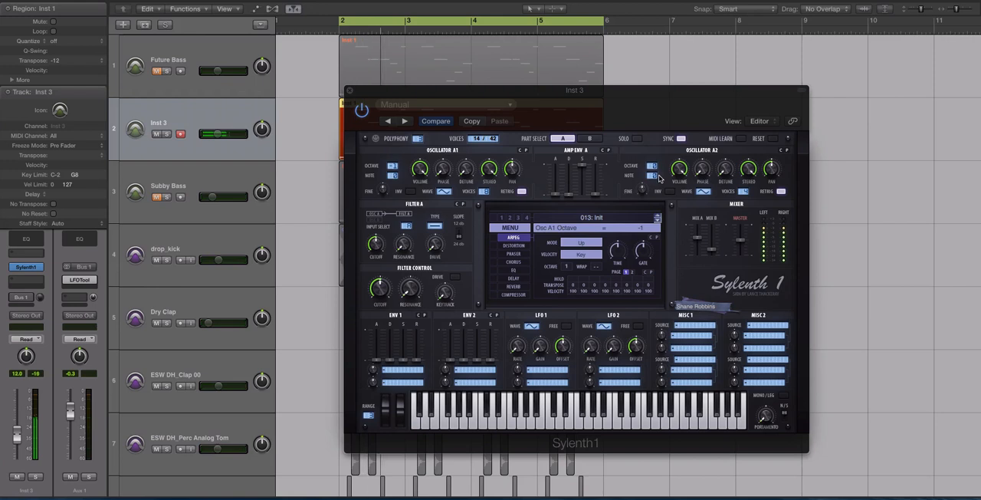
pyautogui.moveTo(658, 170); pyautogui.dragTo(653, 176)
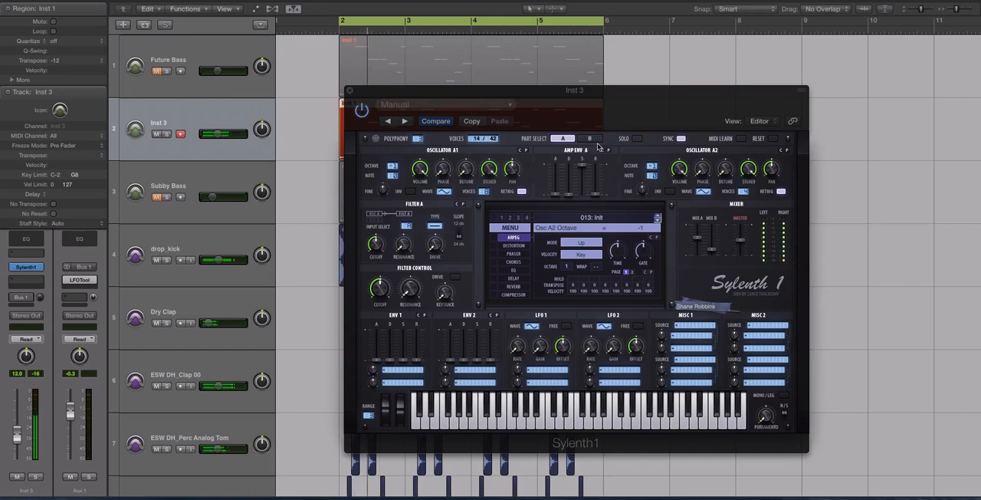
# Step: Solo part A and set oscillator A1's phase to 96 degrees and its detune to 1.71
pyautogui.click(636, 139)
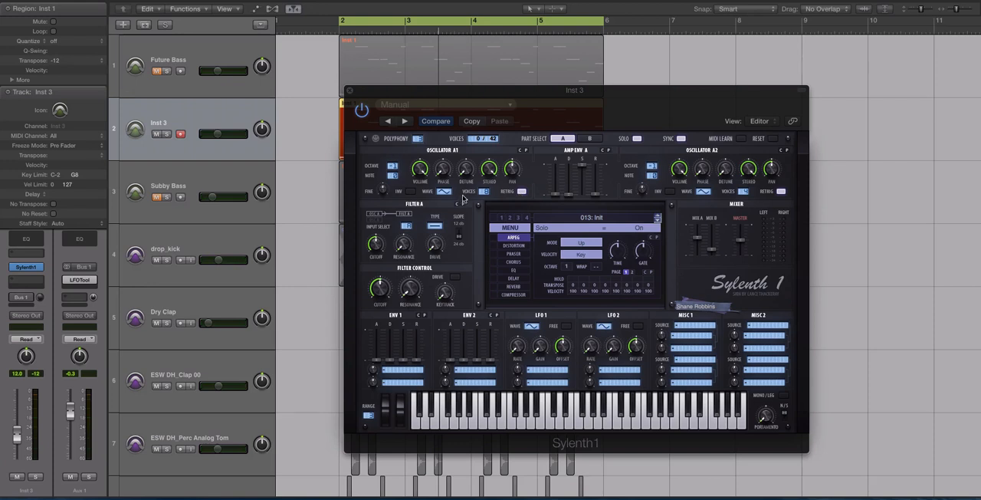
pyautogui.click(520, 191)
pyautogui.press('space')
pyautogui.moveTo(443, 173); pyautogui.dragTo(445, 147)
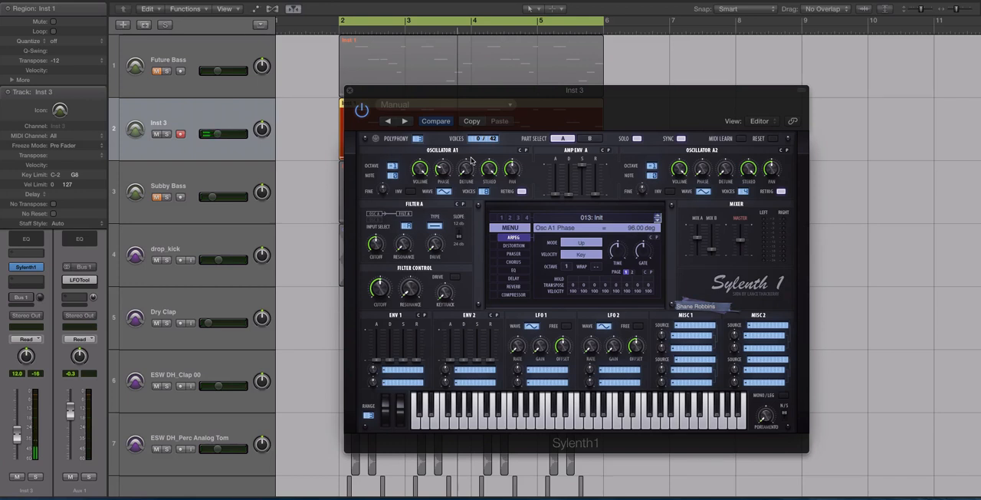
pyautogui.click(470, 165)
pyautogui.press('space')
pyautogui.moveTo(469, 167); pyautogui.dragTo(469, 166)
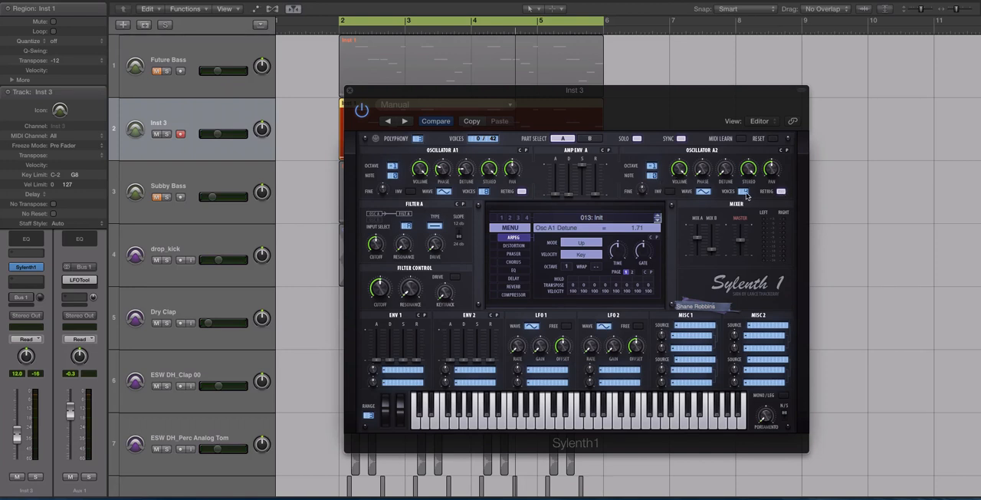
# Step: Set oscillator A2's phase to 147.43 degrees and lower its volume, comparing the sound with solo off and on
pyautogui.click(701, 169)
pyautogui.moveTo(688, 129); pyautogui.dragTo(685, 116)
pyautogui.moveTo(706, 171); pyautogui.dragTo(704, 167)
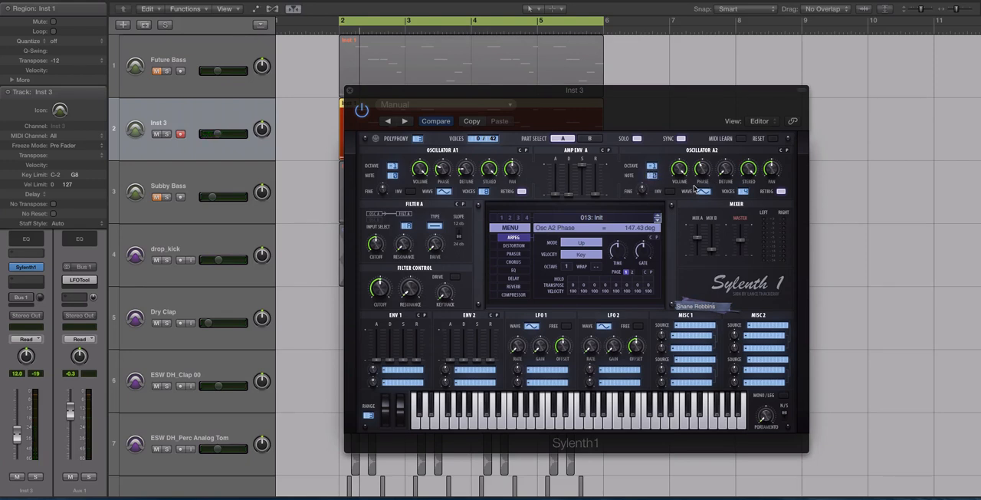
pyautogui.click(679, 168)
pyautogui.press('space')
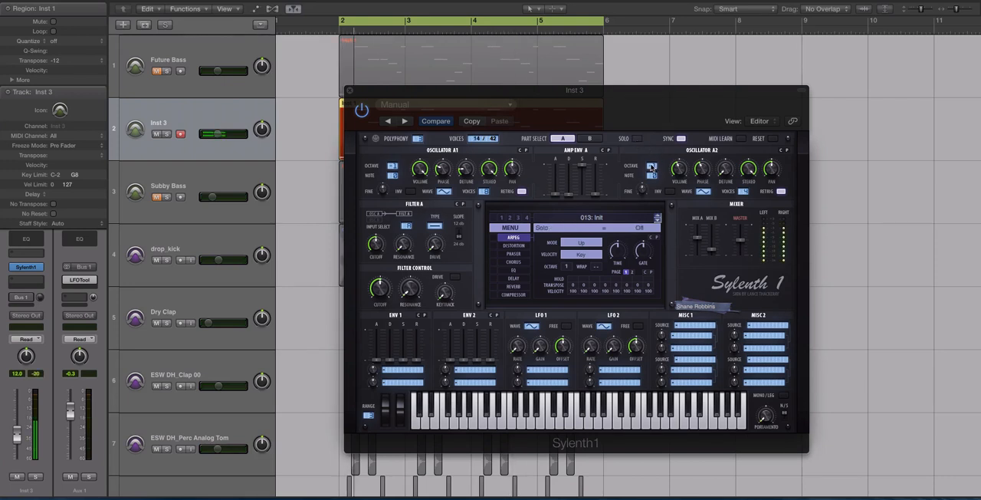
pyautogui.click(637, 139)
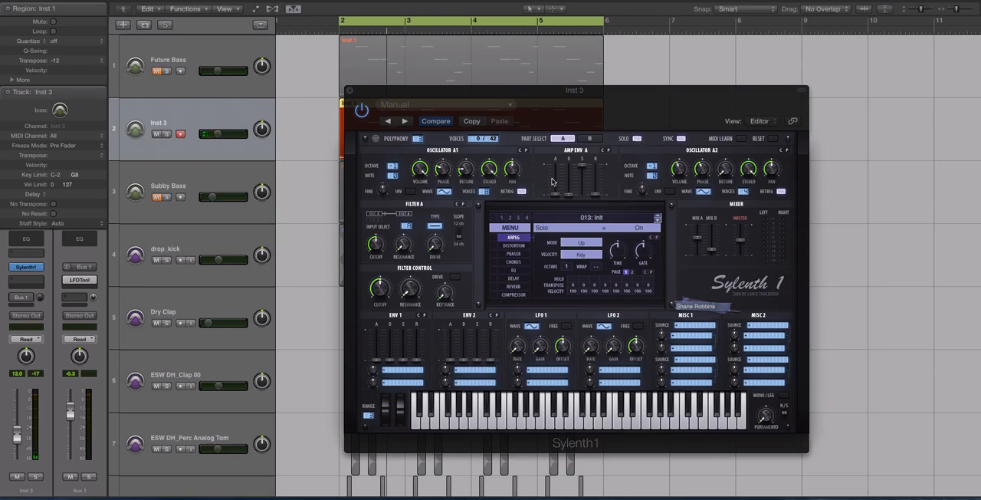
# Step: Reduce the polyphony to 1 and set the portamento time to 3.57, auditioning the glide
pyautogui.moveTo(518, 94); pyautogui.dragTo(545, 95)
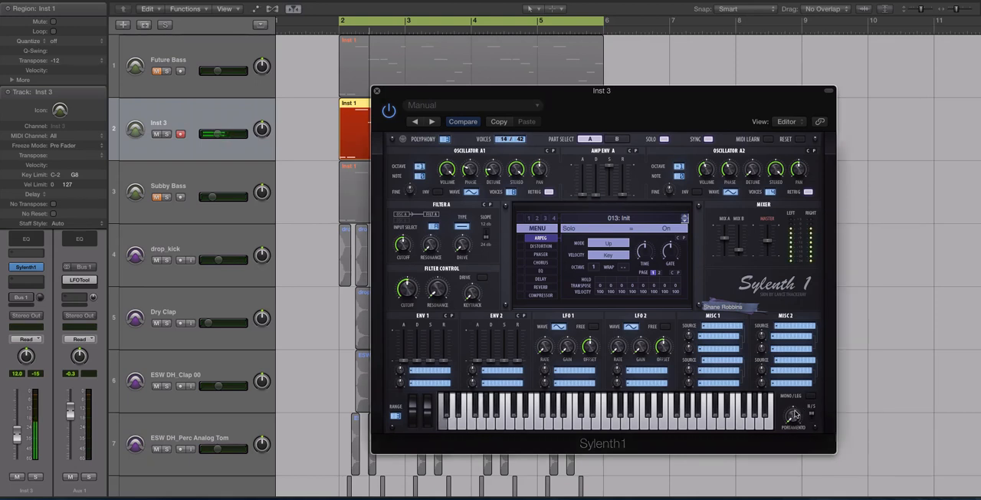
pyautogui.moveTo(795, 414)
pyautogui.mouseDown()
pyautogui.moveTo(776, 350)
pyautogui.moveTo(780, 412)
pyautogui.mouseUp()
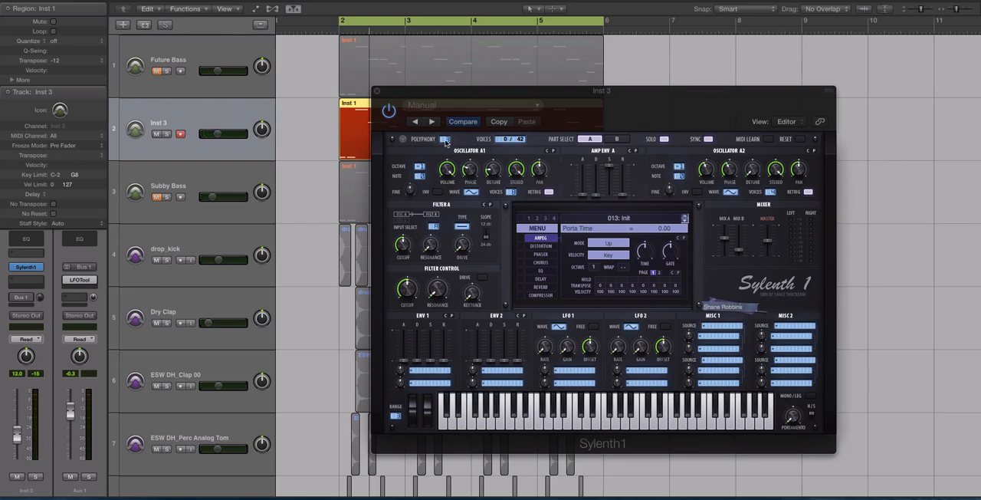
pyautogui.moveTo(447, 140); pyautogui.dragTo(447, 150)
pyautogui.moveTo(791, 417); pyautogui.dragTo(790, 390)
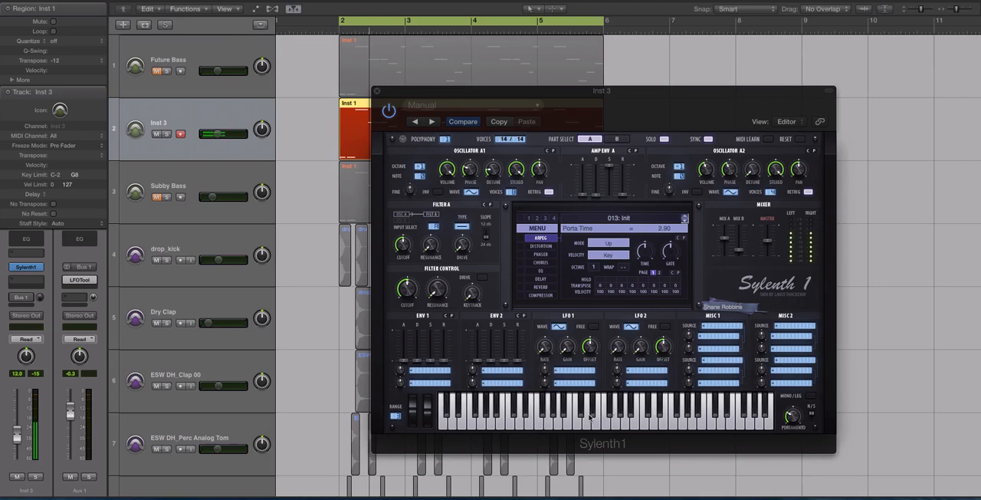
pyautogui.moveTo(788, 413); pyautogui.dragTo(791, 436)
pyautogui.press('space')
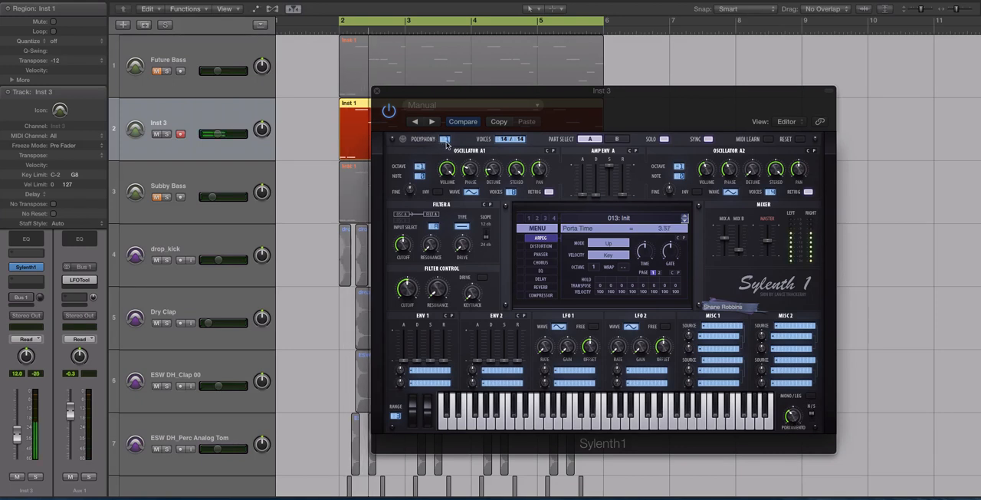
pyautogui.press('space')
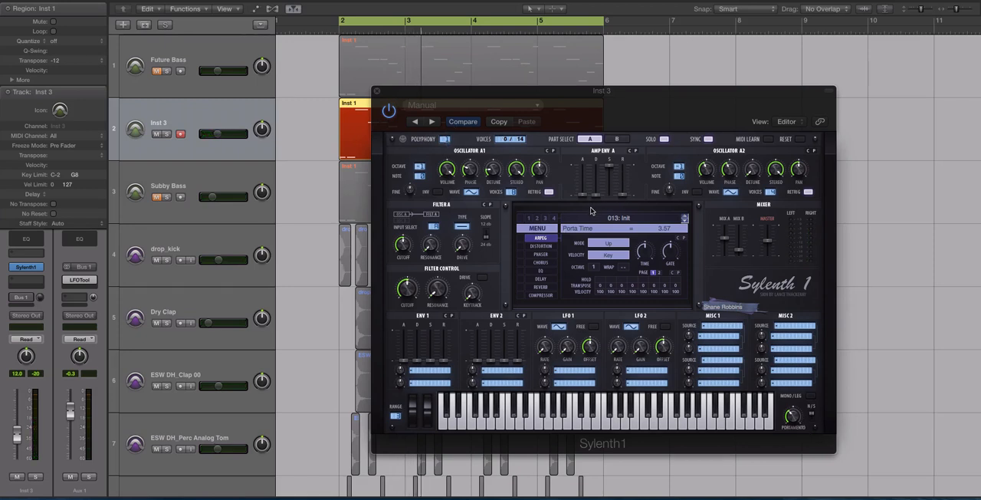
# Step: Set amp envelope A's attack to 2.00 and audition the softened note onset
pyautogui.moveTo(582, 195); pyautogui.dragTo(583, 189)
pyautogui.moveTo(585, 191); pyautogui.dragTo(583, 188)
pyautogui.press('space')
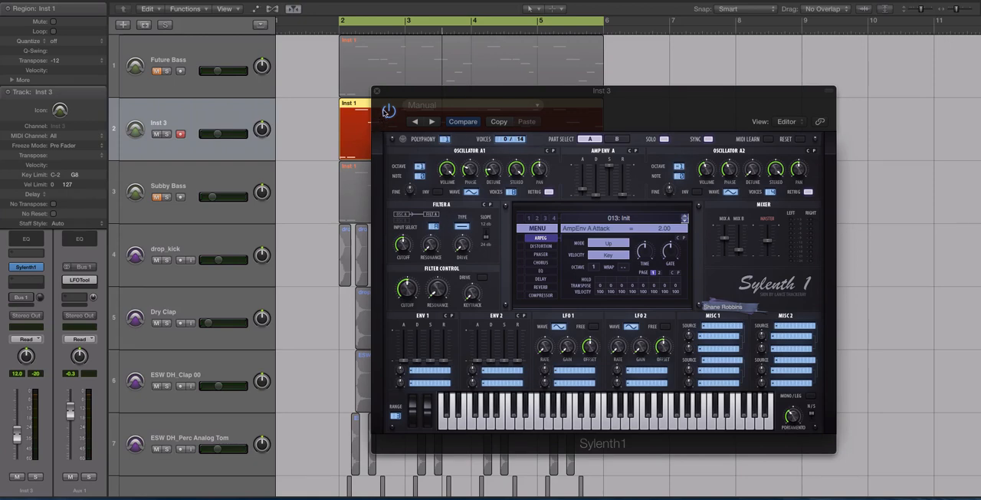
# Step: Close the synth window, play Inst 3 with the drop_kick regions selected and examine how the notes line up with the kicks
pyautogui.moveTo(386, 93); pyautogui.dragTo(512, 78)
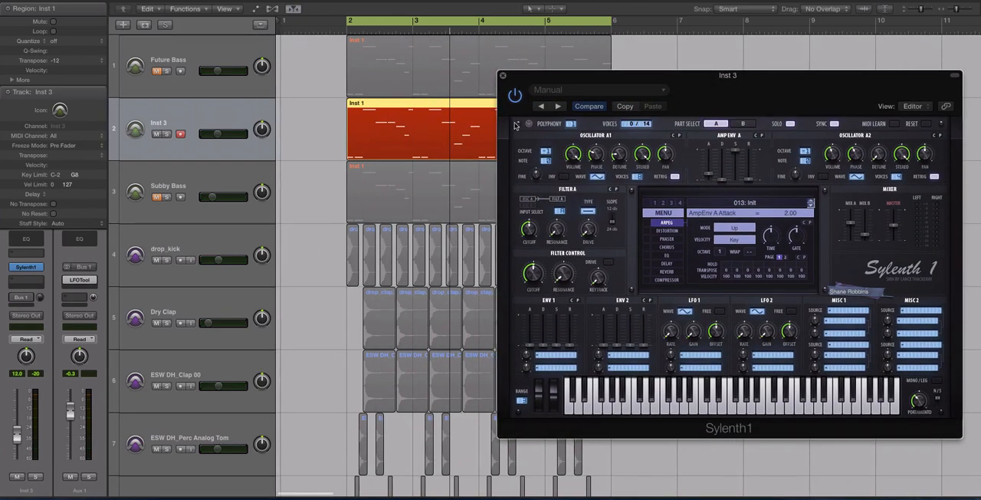
pyautogui.click(502, 75)
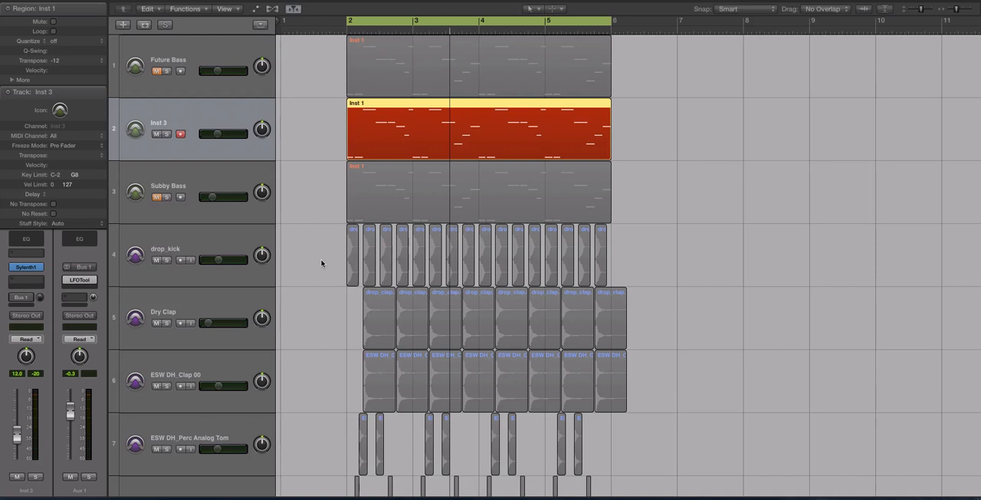
pyautogui.moveTo(321, 263); pyautogui.dragTo(781, 278)
pyautogui.hotkey('shift', 'Return')
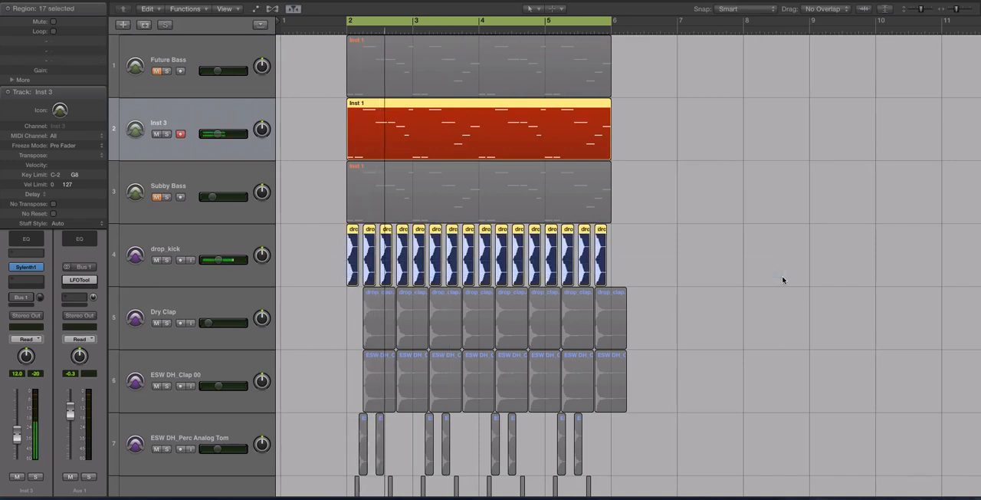
pyautogui.scroll(4, 353, 184)
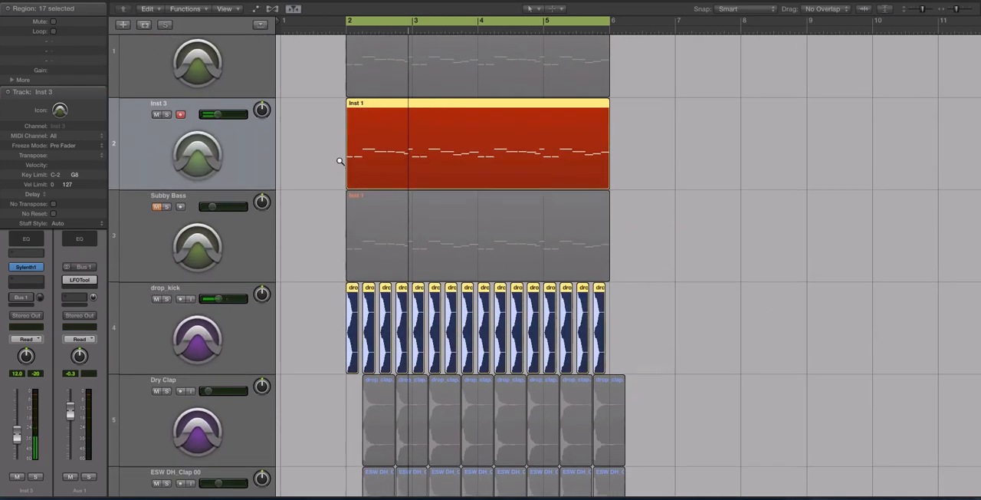
pyautogui.scroll(1, 340, 161)
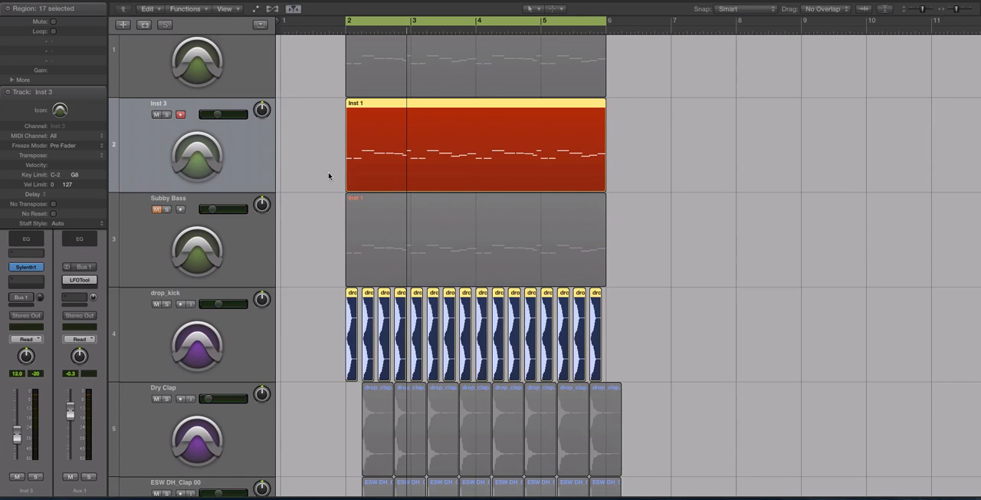
pyautogui.scroll(3, 355, 166)
pyautogui.hscroll(-2, 355, 165)
pyautogui.scroll(-1, 355, 165)
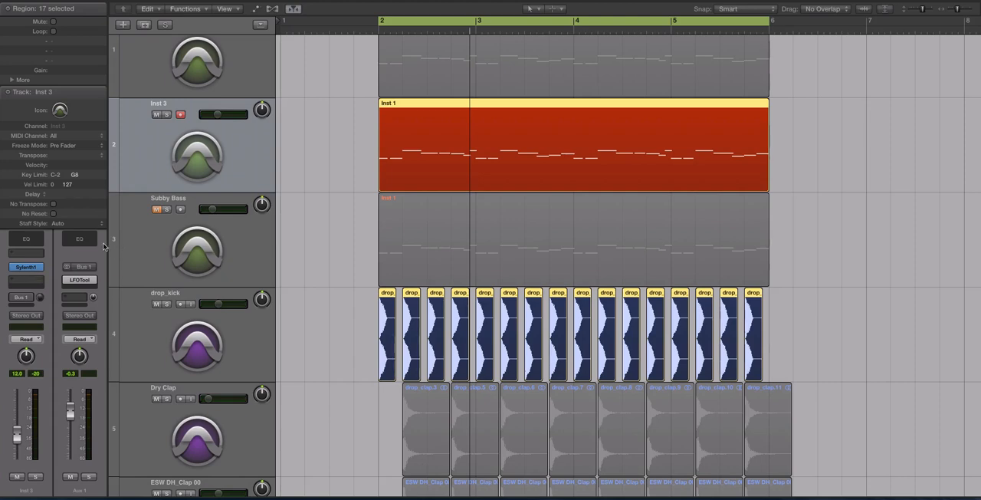
# Step: Reopen Sylenth1 on Inst 3 and set amp envelope A's decay to 5.00 and release to 1.82 during playback
pyautogui.moveTo(24, 271)
pyautogui.click(429, 157)
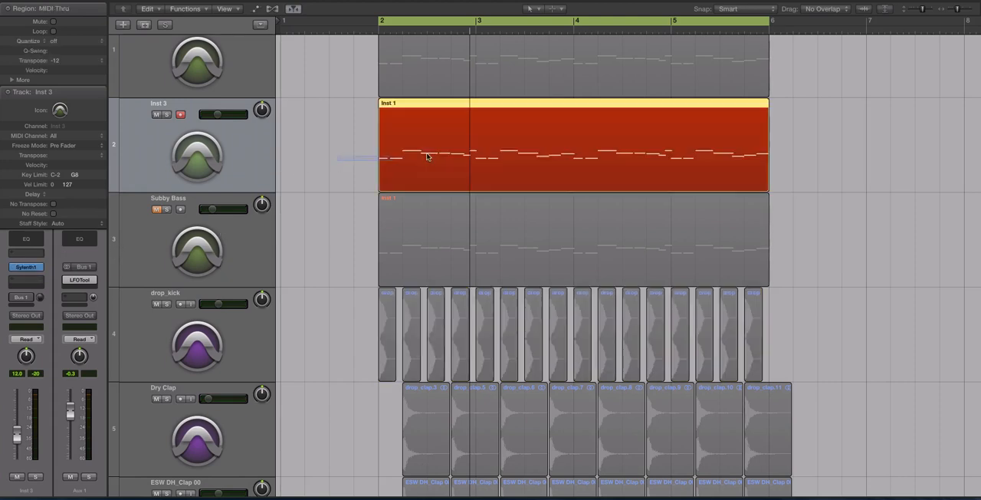
pyautogui.click(28, 268)
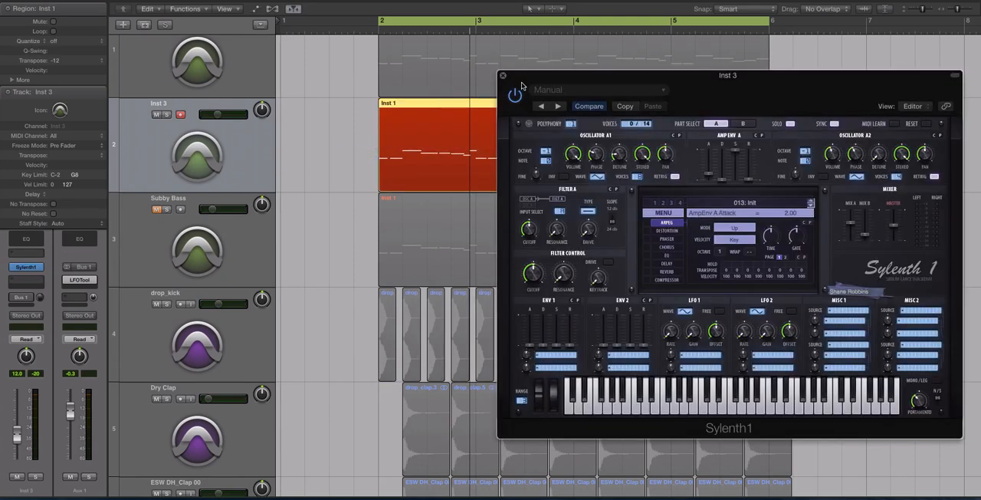
pyautogui.moveTo(521, 84); pyautogui.dragTo(363, 86)
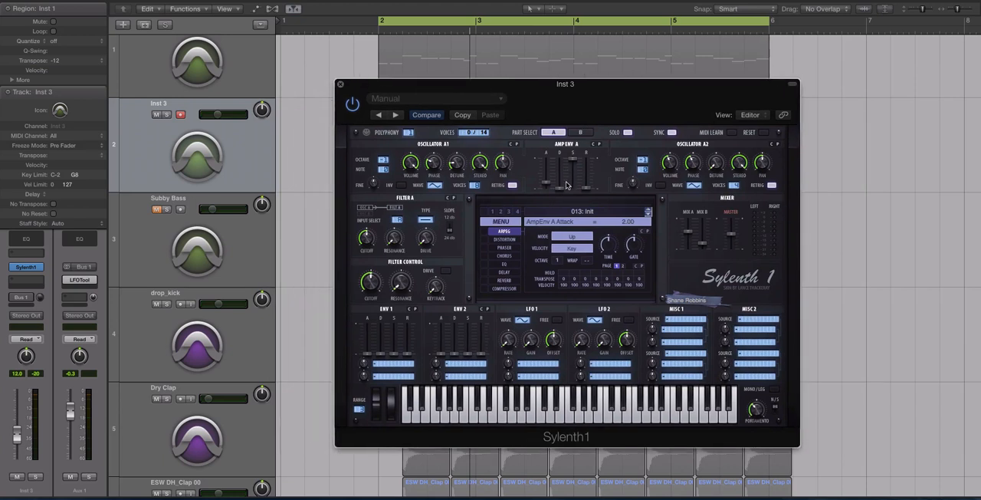
pyautogui.moveTo(560, 188); pyautogui.dragTo(561, 168)
pyautogui.press('space')
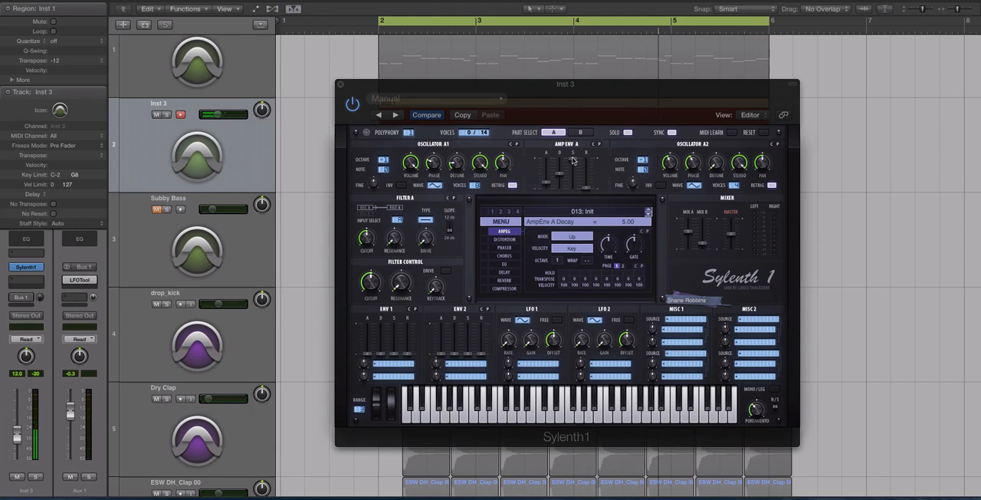
pyautogui.click(572, 161)
pyautogui.click(587, 184)
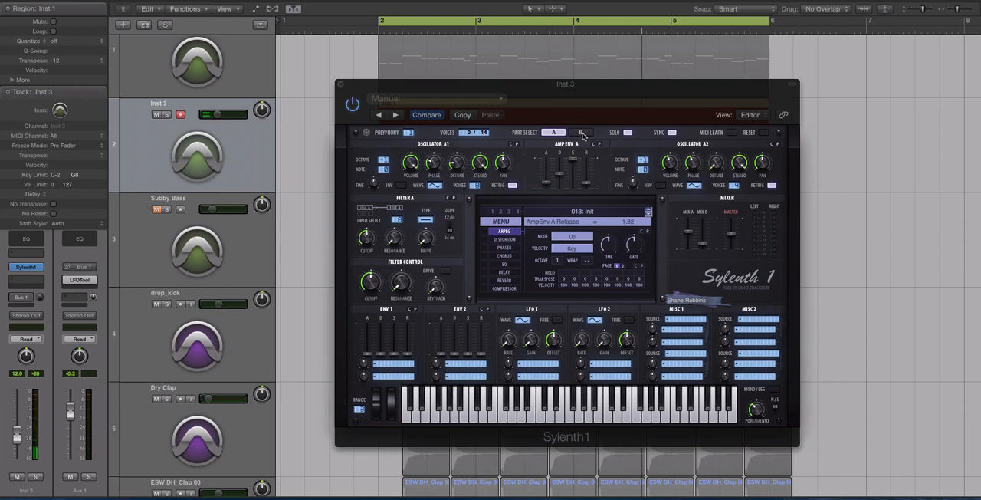
# Step: Lower amp envelope B's sustain on part B, auditioning it in solo and with solo off
pyautogui.click(582, 133)
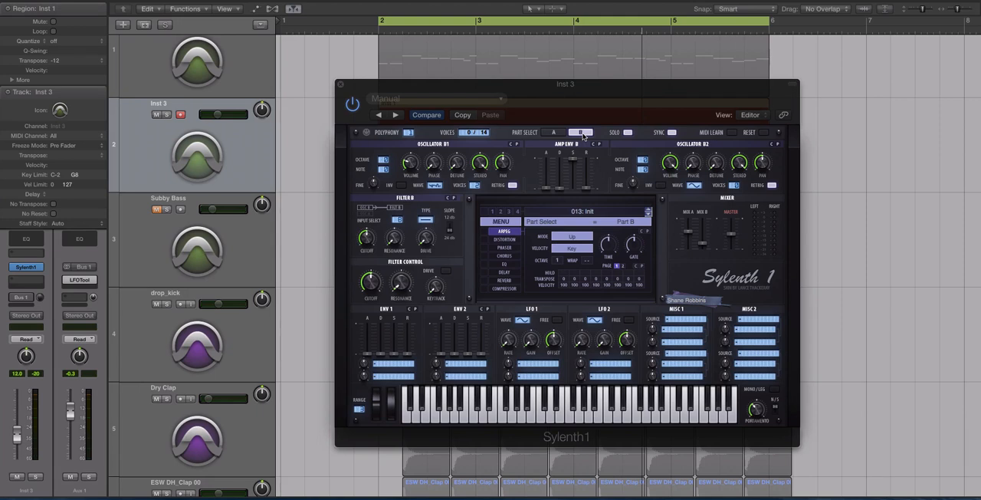
pyautogui.moveTo(573, 160); pyautogui.dragTo(572, 222)
pyautogui.press('space')
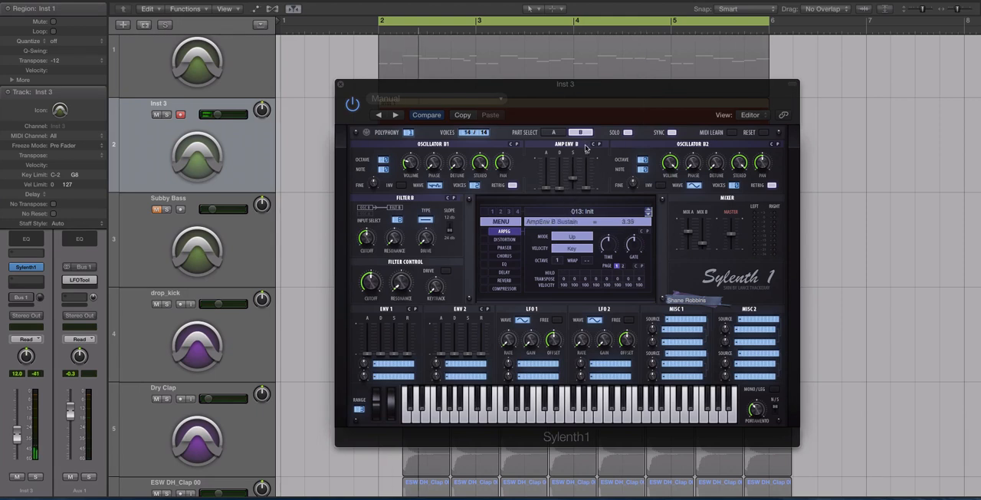
pyautogui.moveTo(573, 173); pyautogui.dragTo(573, 152)
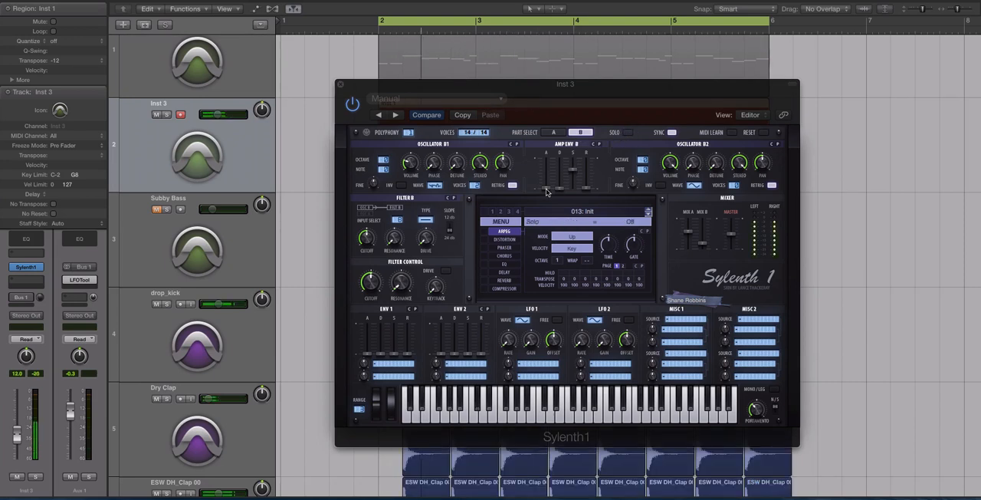
# Step: Set amp envelope B's attack to 1.31, checking it against part A's envelope and the full playback
pyautogui.moveTo(547, 173); pyautogui.dragTo(550, 186)
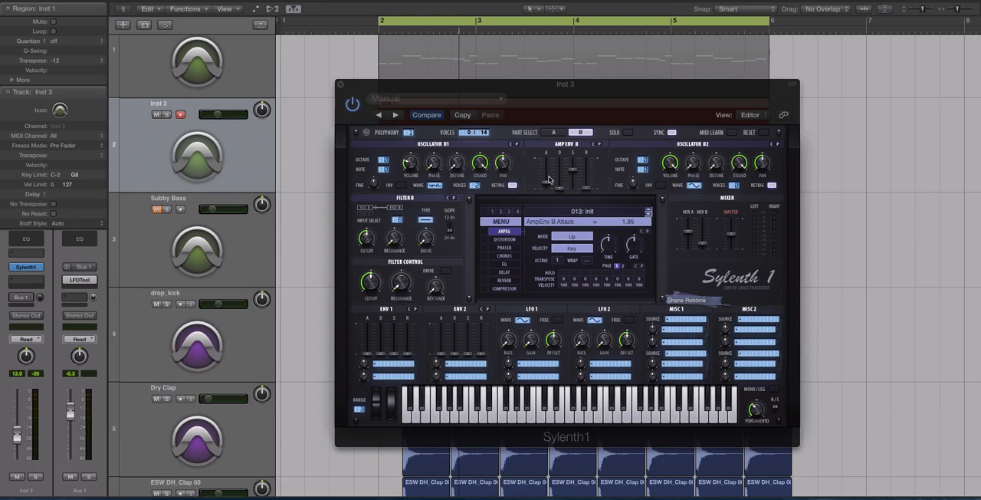
pyautogui.click(553, 132)
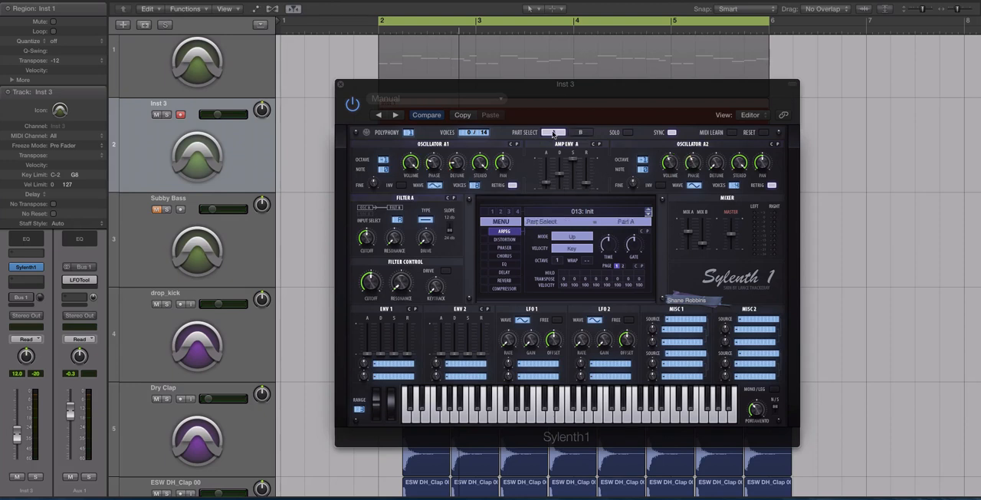
pyautogui.press('space')
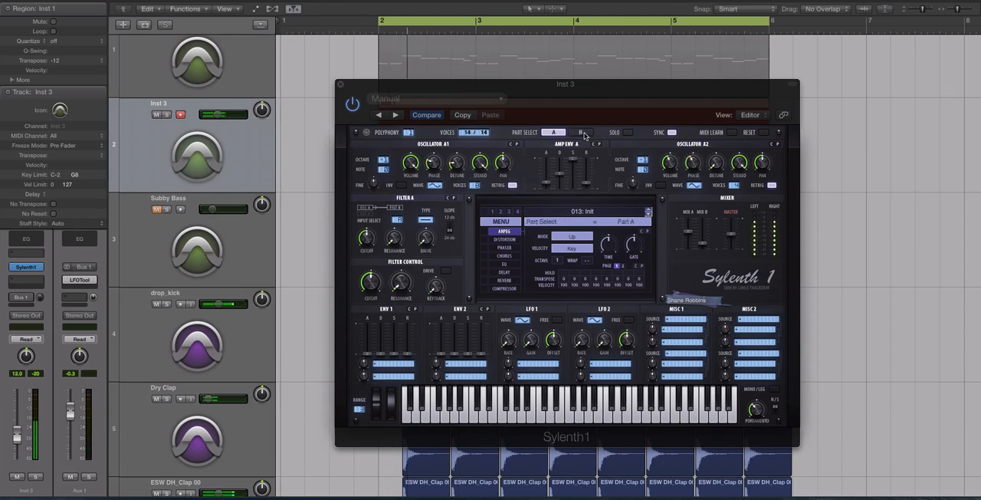
pyautogui.click(580, 132)
pyautogui.click(549, 186)
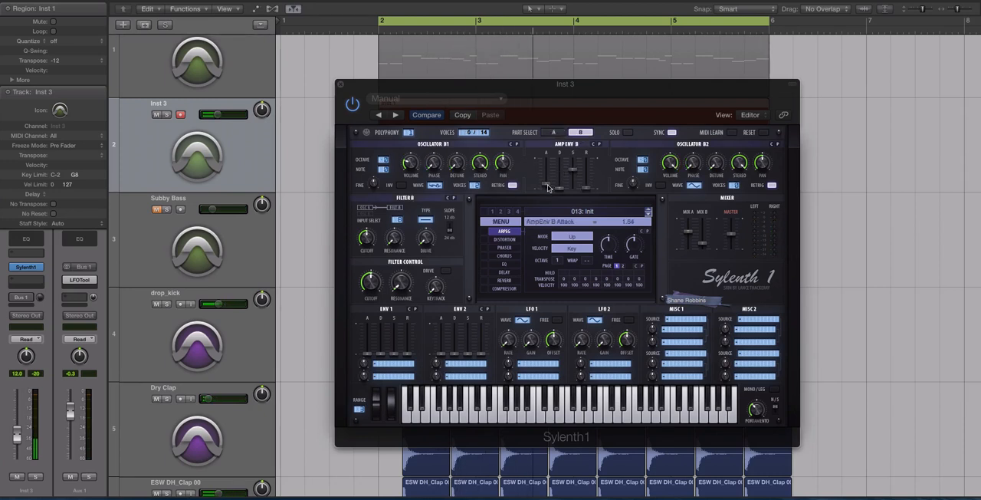
pyautogui.moveTo(548, 188); pyautogui.dragTo(547, 190)
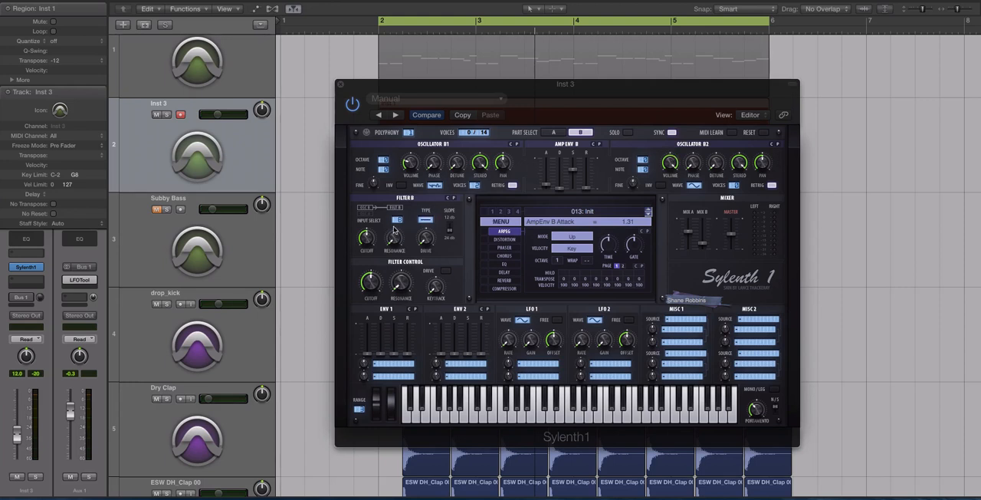
# Step: Set part A's filter to Bandpass with a 12 dB slope, comparing it with Lowpass in solo
pyautogui.click(556, 133)
pyautogui.click(426, 220)
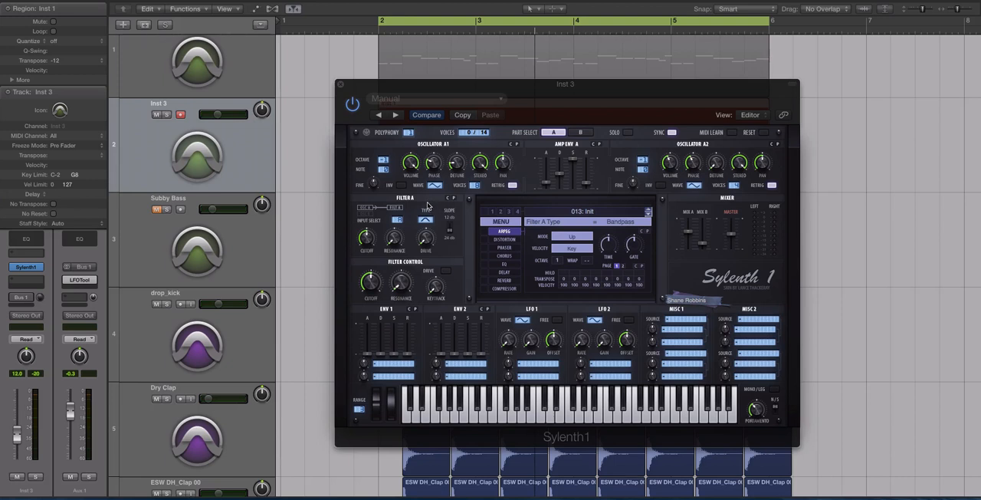
pyautogui.click(450, 227)
pyautogui.press('space')
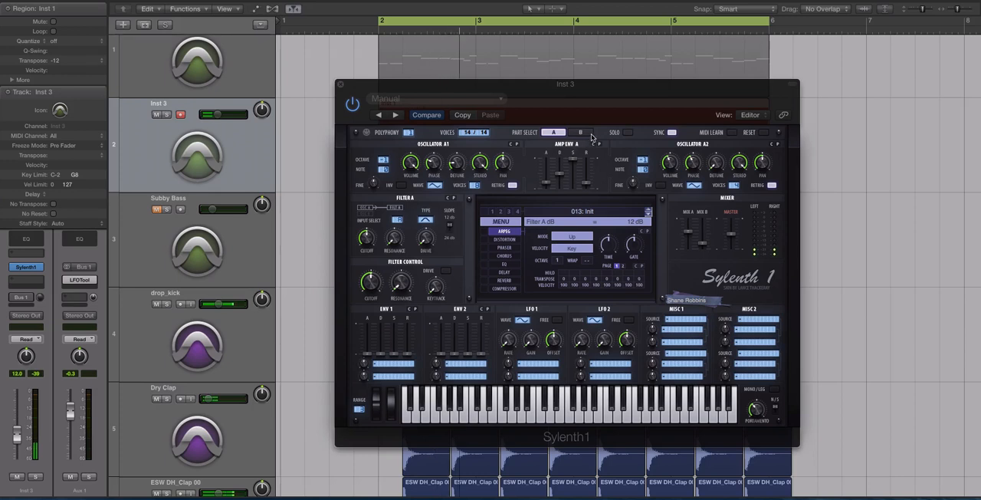
pyautogui.click(627, 132)
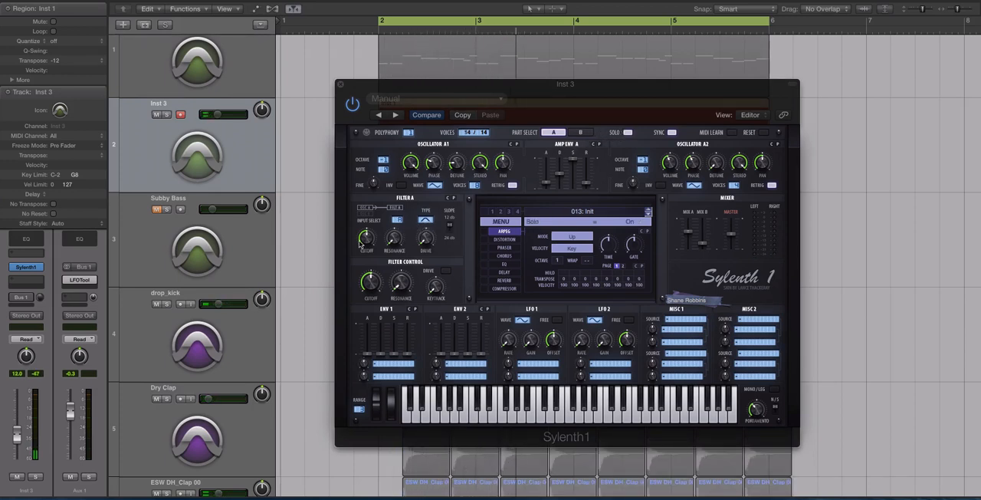
pyautogui.click(427, 221)
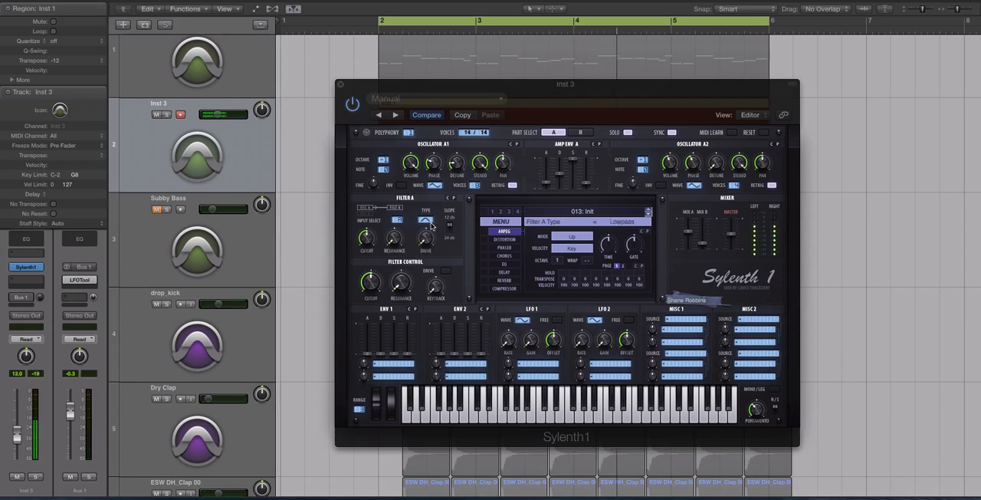
pyautogui.click(430, 224)
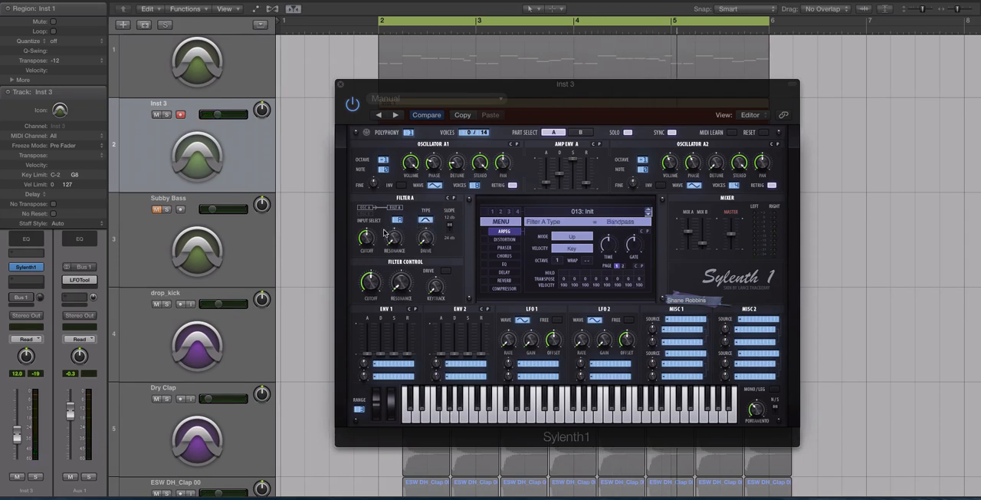
# Step: Set filter A's cutoff to 19.91 Hz while auditioning part A in solo
pyautogui.moveTo(369, 238); pyautogui.dragTo(367, 244)
pyautogui.moveTo(367, 256); pyautogui.dragTo(366, 262)
pyautogui.press('space')
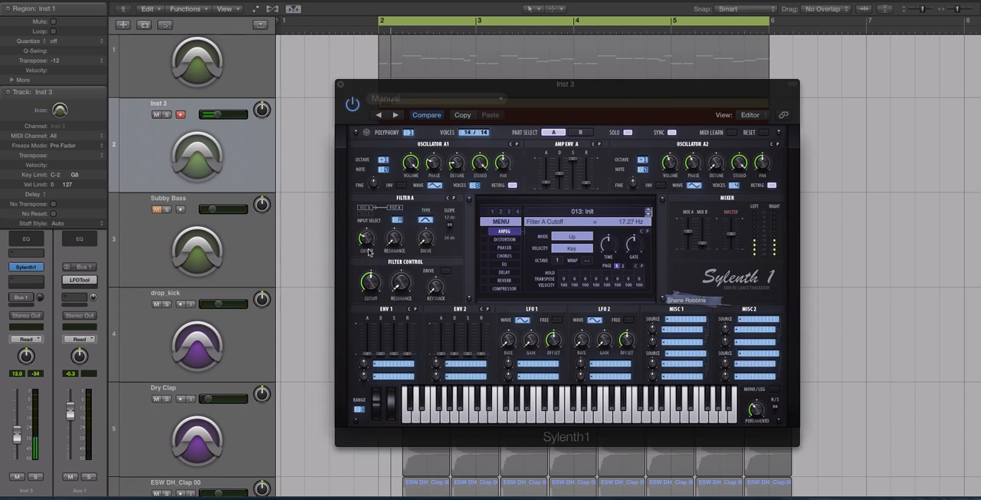
pyautogui.moveTo(369, 240); pyautogui.dragTo(369, 242)
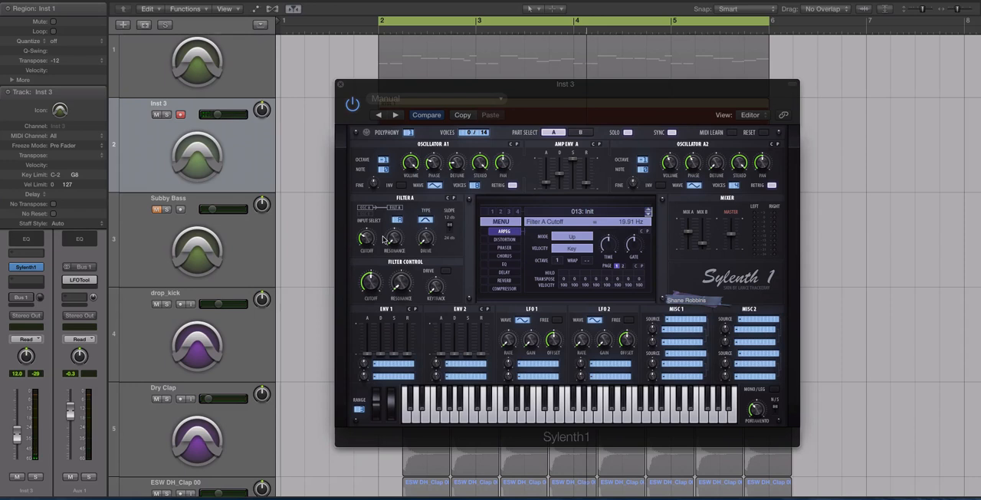
# Step: Set filter A's resonance to 3.90 and drive to 2.81, raising the Inst 3 track volume to -2.1 dB to compensate
pyautogui.moveTo(388, 240)
pyautogui.mouseDown()
pyautogui.moveTo(396, 202)
pyautogui.moveTo(393, 240)
pyautogui.mouseUp()
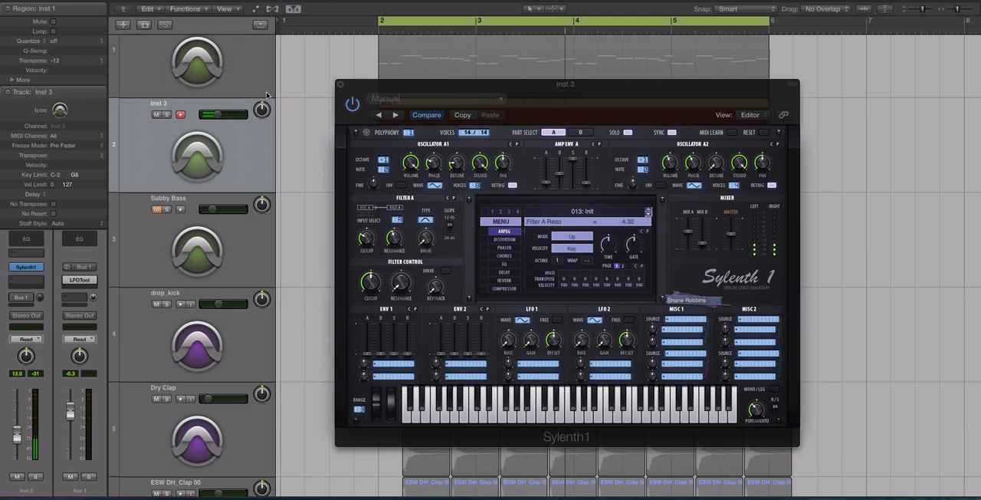
pyautogui.moveTo(218, 114); pyautogui.dragTo(228, 115)
pyautogui.moveTo(395, 241)
pyautogui.mouseDown()
pyautogui.moveTo(398, 284)
pyautogui.moveTo(397, 250)
pyautogui.mouseUp()
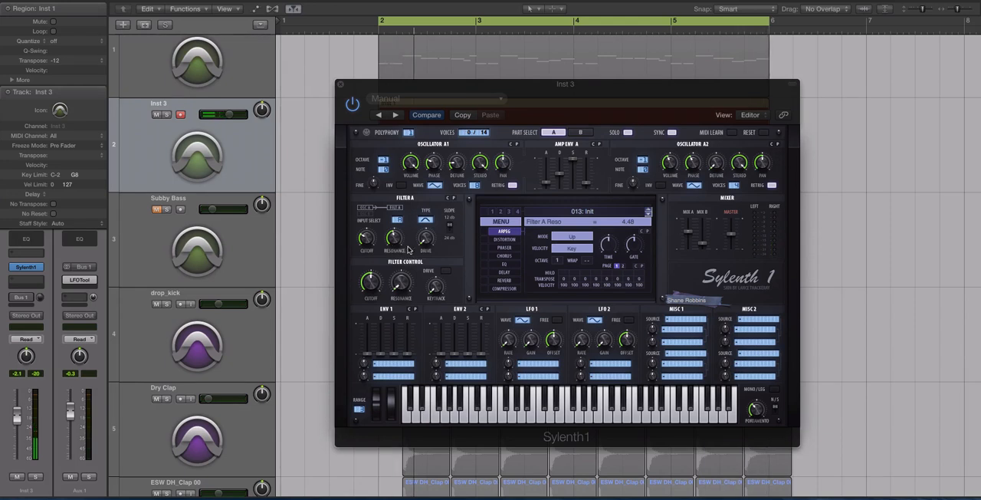
pyautogui.moveTo(427, 244)
pyautogui.mouseDown()
pyautogui.moveTo(420, 205)
pyautogui.moveTo(426, 242)
pyautogui.mouseUp()
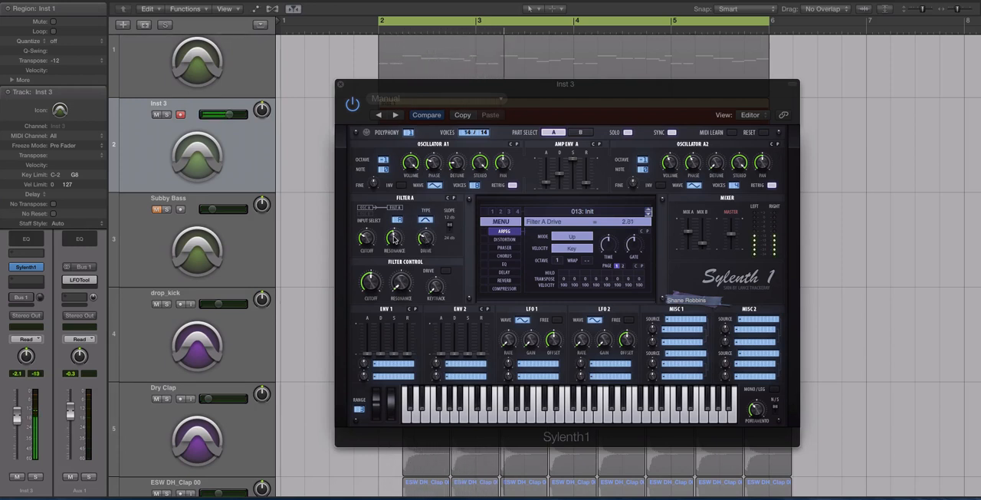
pyautogui.moveTo(394, 239); pyautogui.dragTo(394, 243)
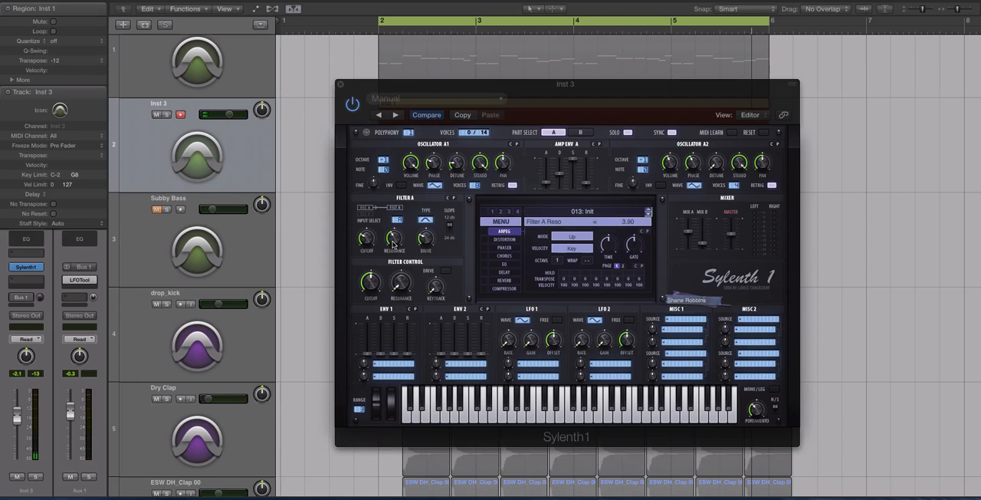
# Step: Set part B's filter to lowpass with a 12 dB slope and adjust its cutoff, auditioning part B in solo
pyautogui.click(581, 132)
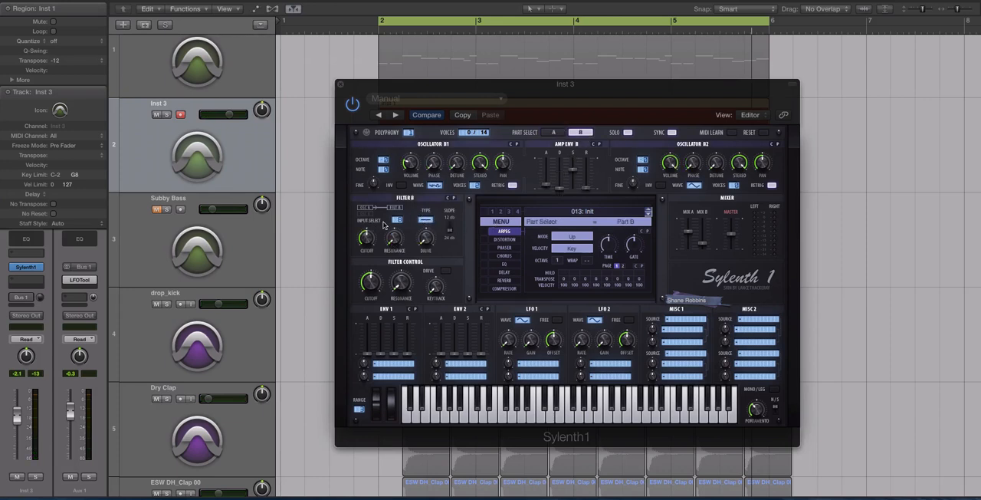
pyautogui.click(427, 222)
pyautogui.moveTo(368, 242); pyautogui.dragTo(367, 246)
pyautogui.click(449, 229)
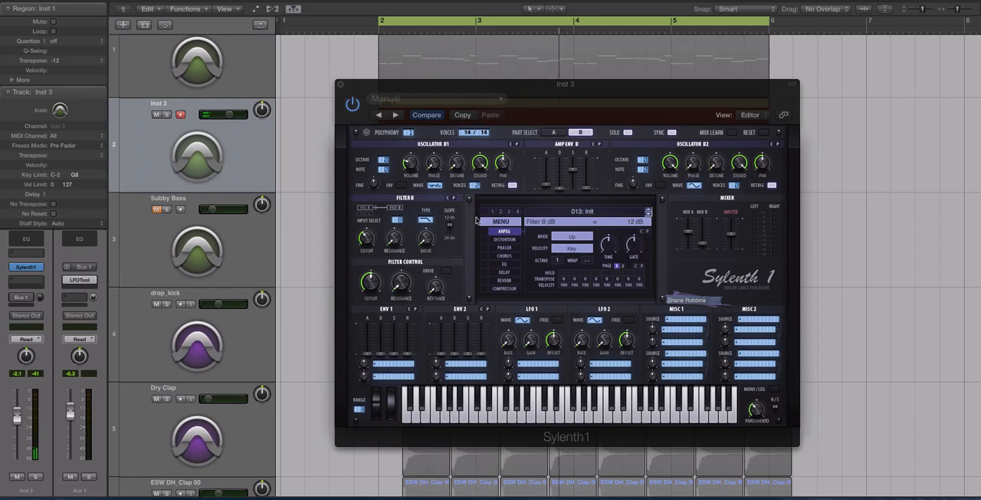
pyautogui.click(705, 244)
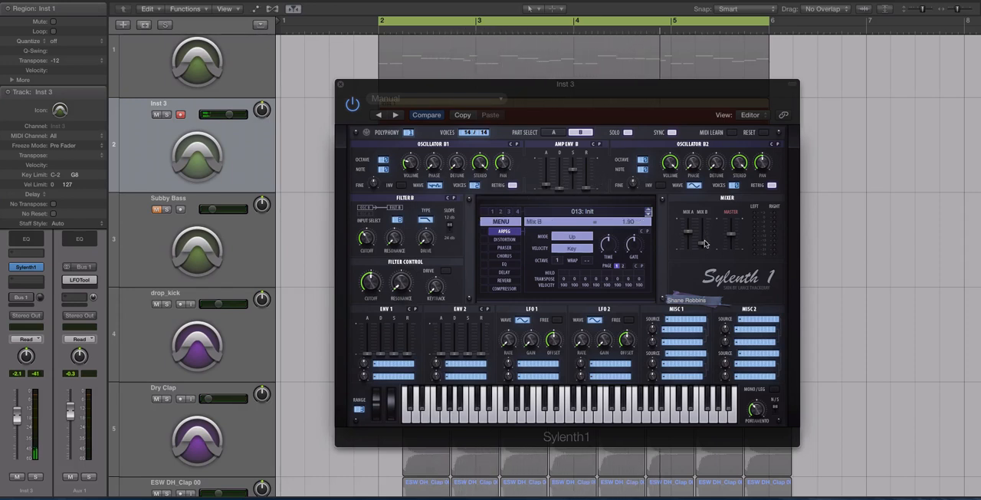
pyautogui.moveTo(367, 239)
pyautogui.mouseDown()
pyautogui.moveTo(378, 193)
pyautogui.moveTo(380, 228)
pyautogui.mouseUp()
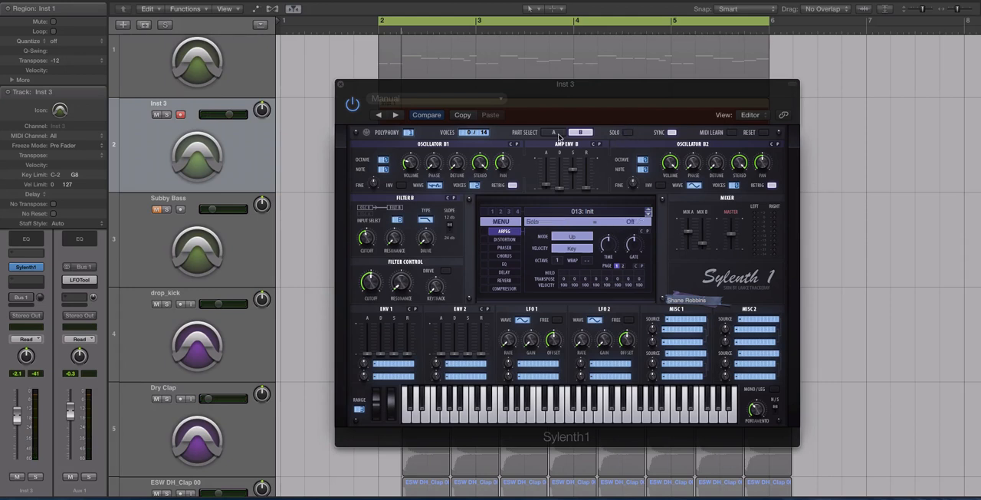
# Step: Switch to part A and audition the patch in playback
pyautogui.click(555, 133)
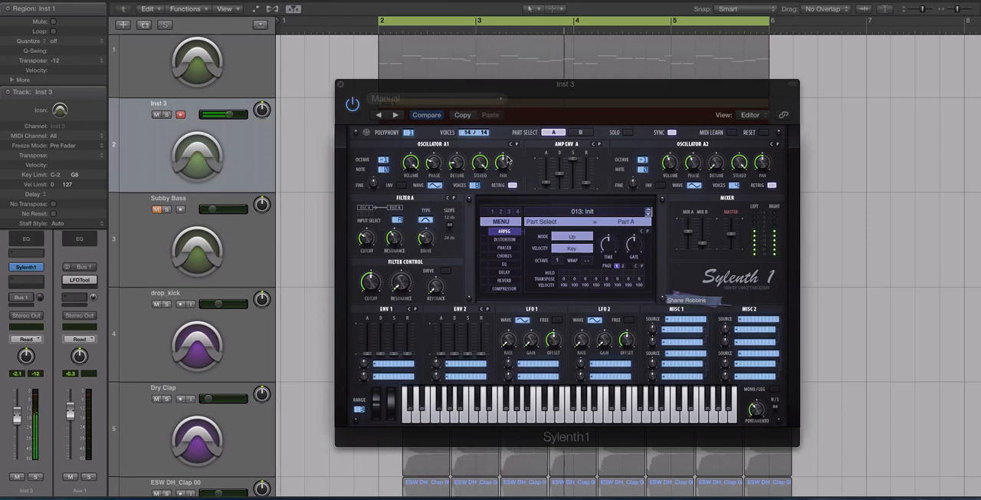
pyautogui.press('space')
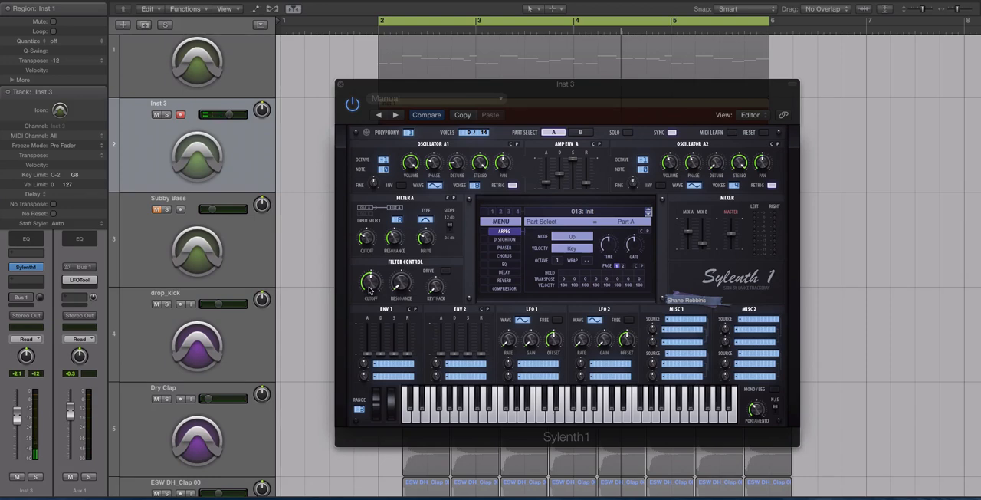
pyautogui.click(394, 363)
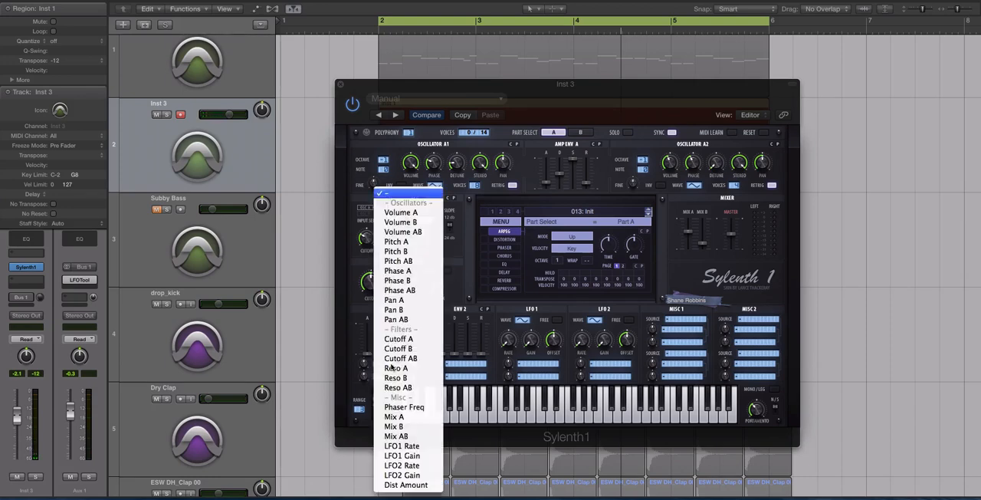
pyautogui.click(350, 358)
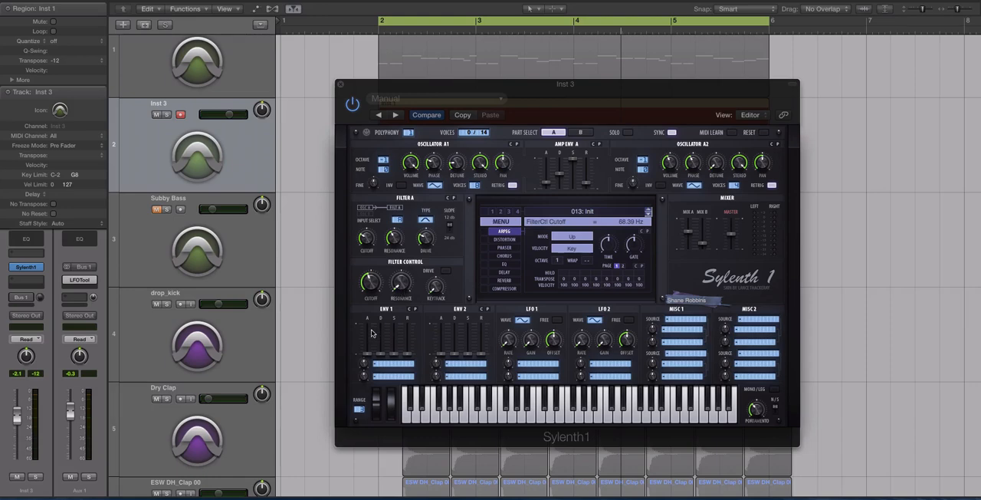
pyautogui.click(383, 366)
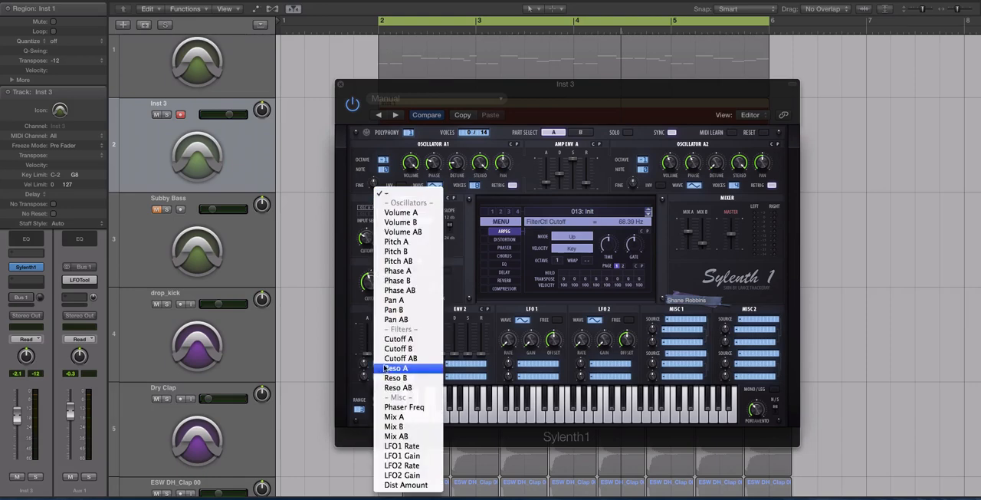
pyautogui.click(481, 318)
# Step: Set the Filter Control cutoff to about 33.56 Hz while auditioning the patch
pyautogui.moveTo(367, 287); pyautogui.dragTo(365, 298)
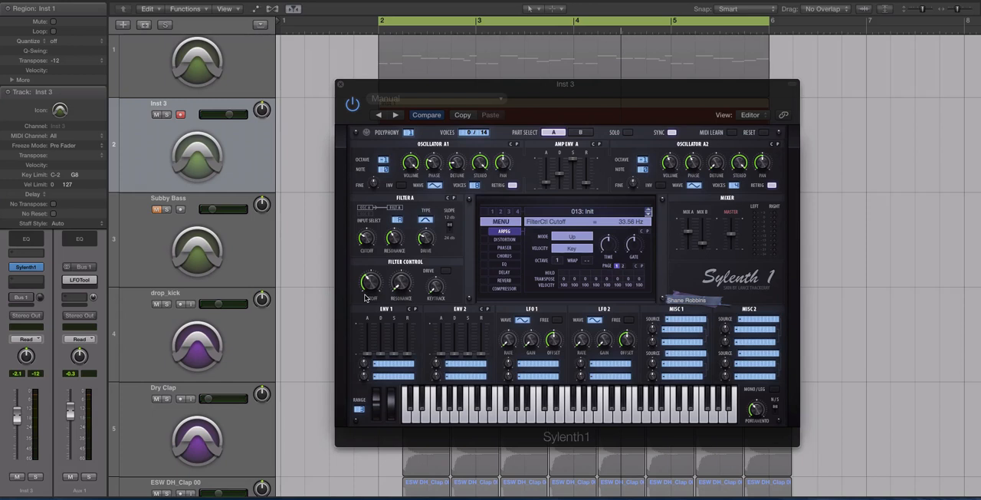
pyautogui.press('space')
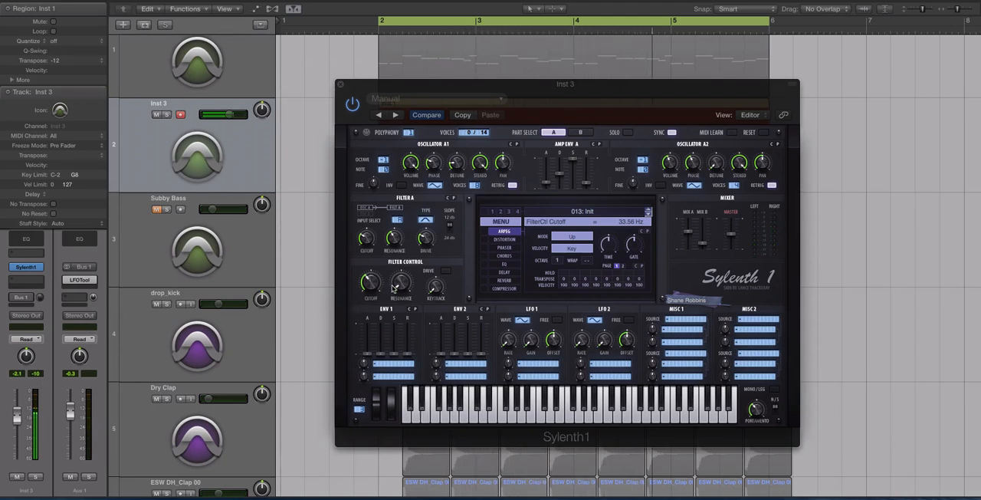
pyautogui.moveTo(371, 290); pyautogui.dragTo(371, 291)
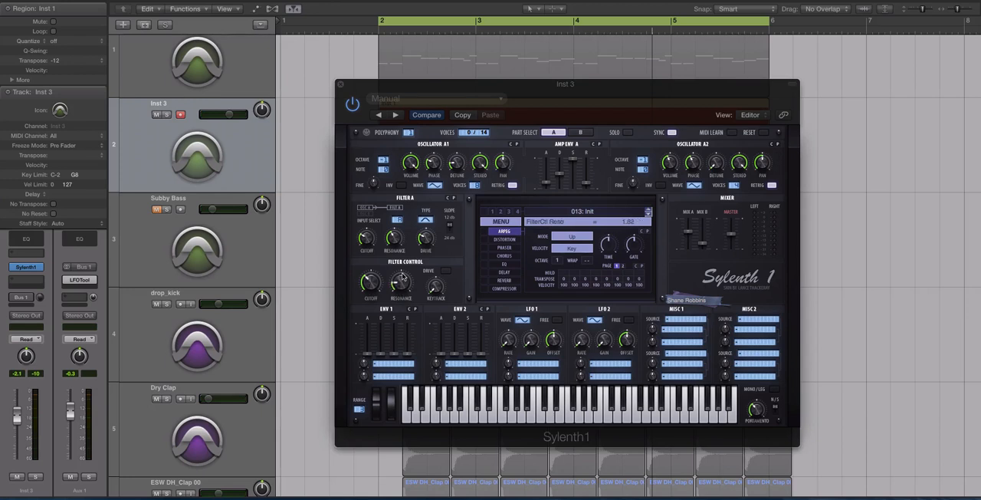
# Step: Raise the Filter Control resonance to about 1.82 and its keytrack to 4.71 while auditioning
pyautogui.moveTo(403, 277); pyautogui.dragTo(403, 281)
pyautogui.press('space')
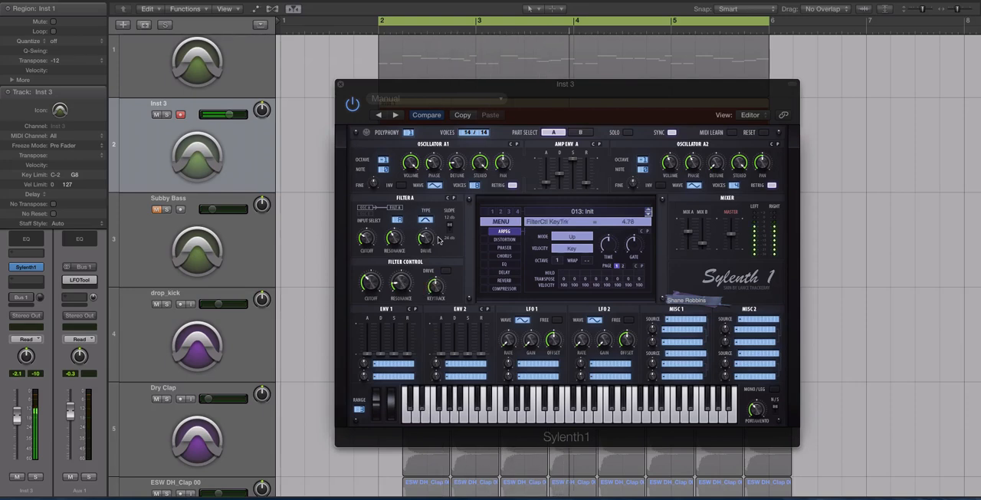
pyautogui.press('space')
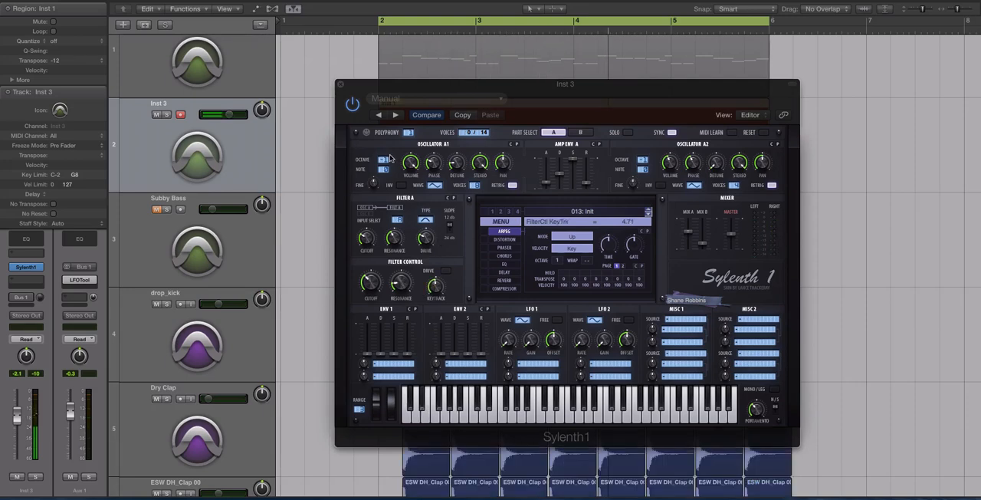
# Step: Set the Inst 3 track volume to -1.1 dB, shifting the Sylenth1 window aside and back
pyautogui.moveTo(365, 86); pyautogui.dragTo(567, 85)
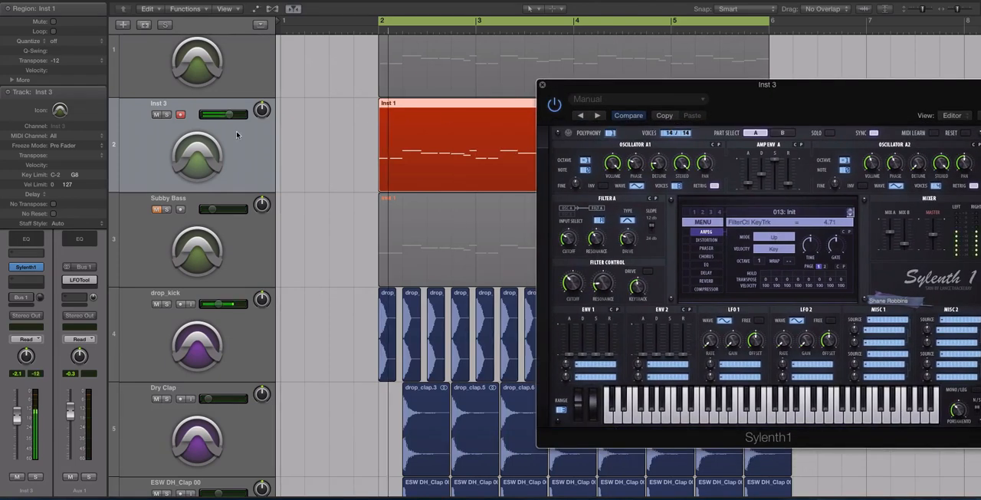
pyautogui.moveTo(228, 114); pyautogui.dragTo(232, 114)
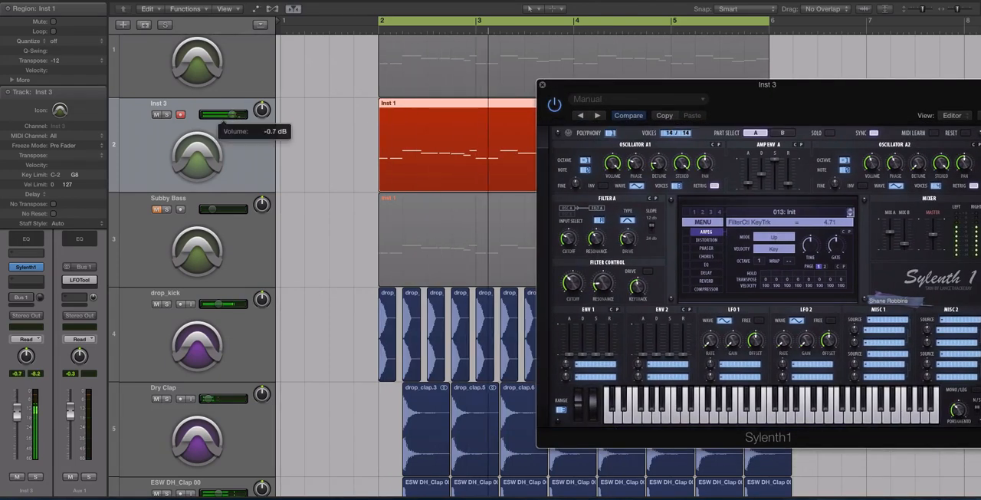
pyautogui.moveTo(598, 83); pyautogui.dragTo(412, 60)
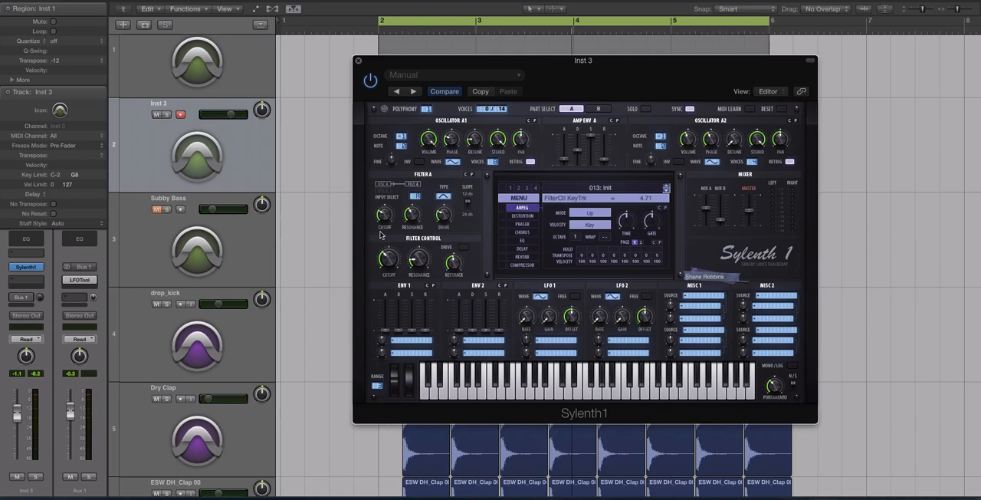
# Step: Assign Env 1 to Cutoff AB with a modulation amount of 2.76 and audition it
pyautogui.click(420, 340)
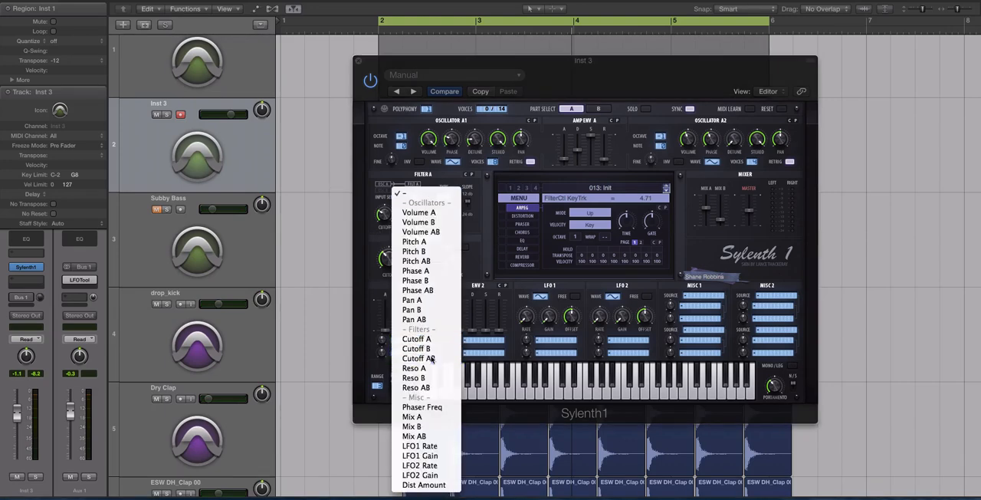
pyautogui.click(428, 358)
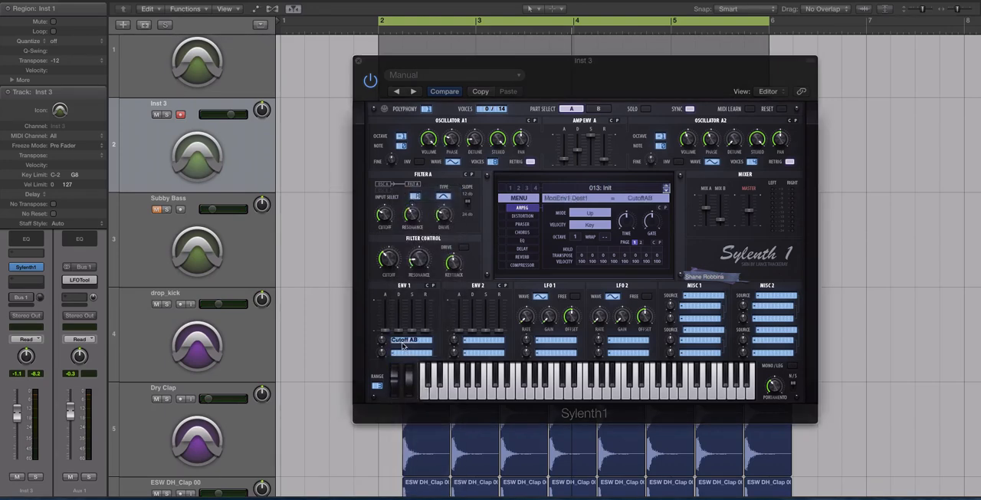
pyautogui.moveTo(381, 341); pyautogui.dragTo(384, 338)
pyautogui.press('space')
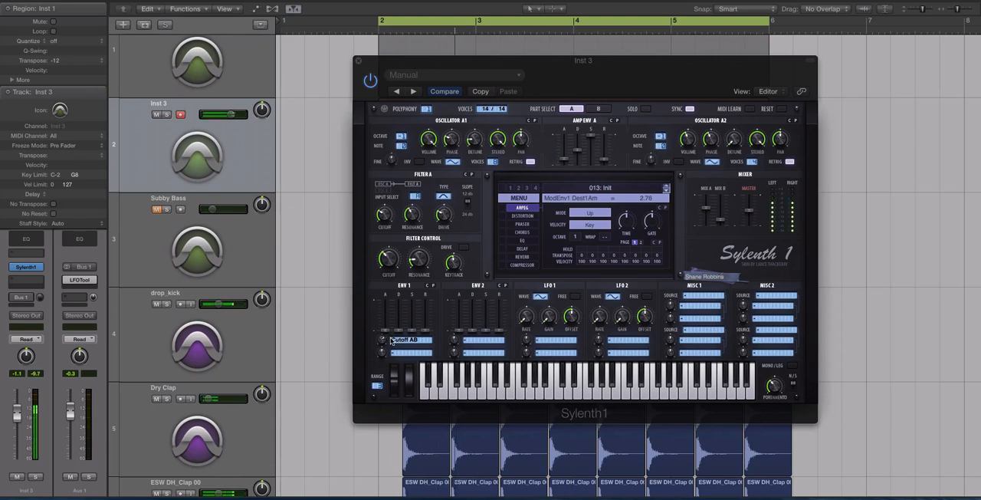
pyautogui.press('space')
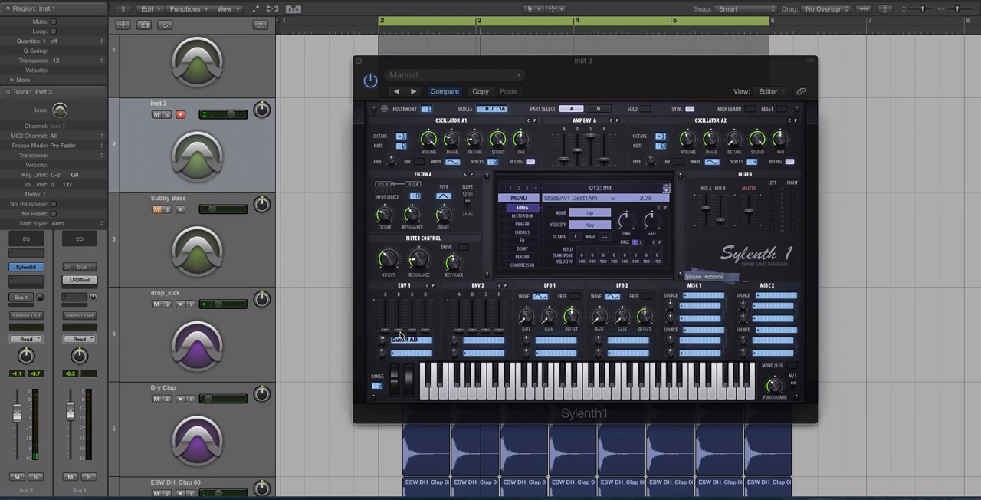
# Step: Set Env 1's decay to 4.54 in playback, and view part B's settings before returning to part A
pyautogui.moveTo(400, 334); pyautogui.dragTo(399, 314)
pyautogui.press('space')
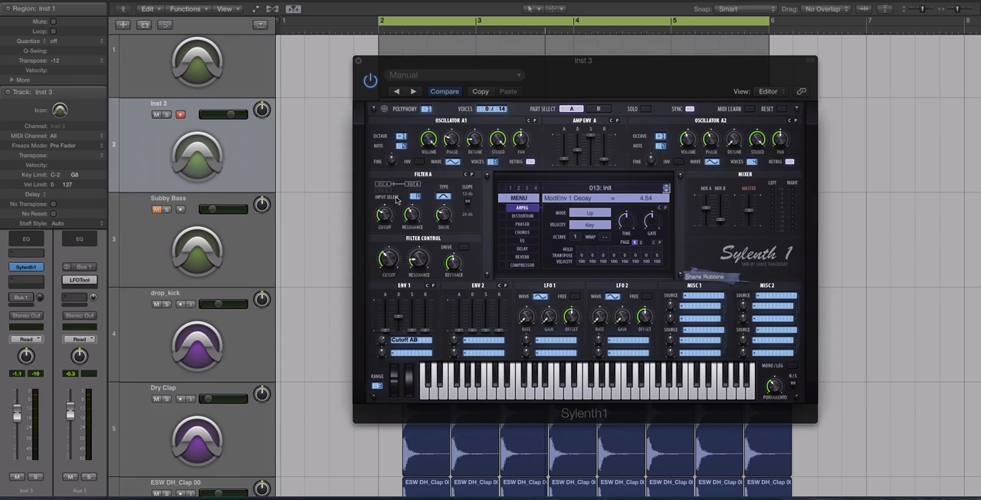
pyautogui.click(599, 109)
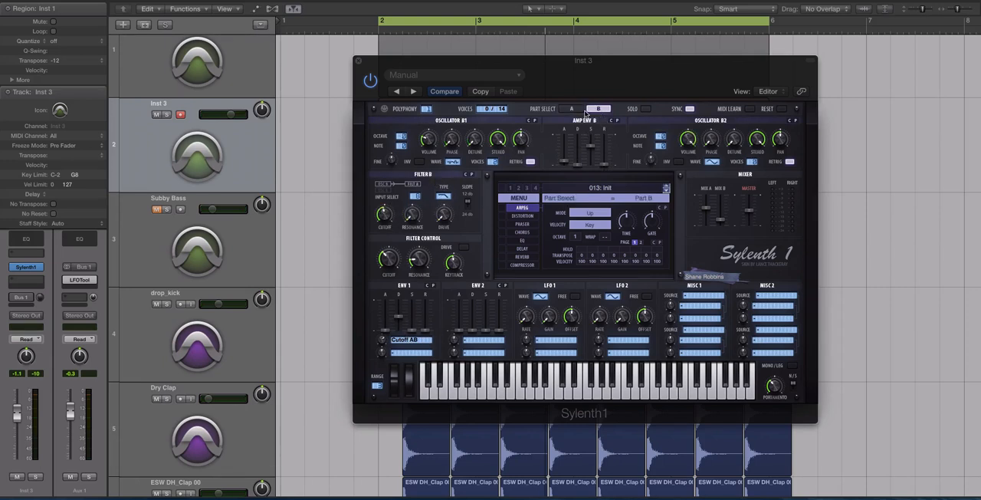
pyautogui.click(575, 110)
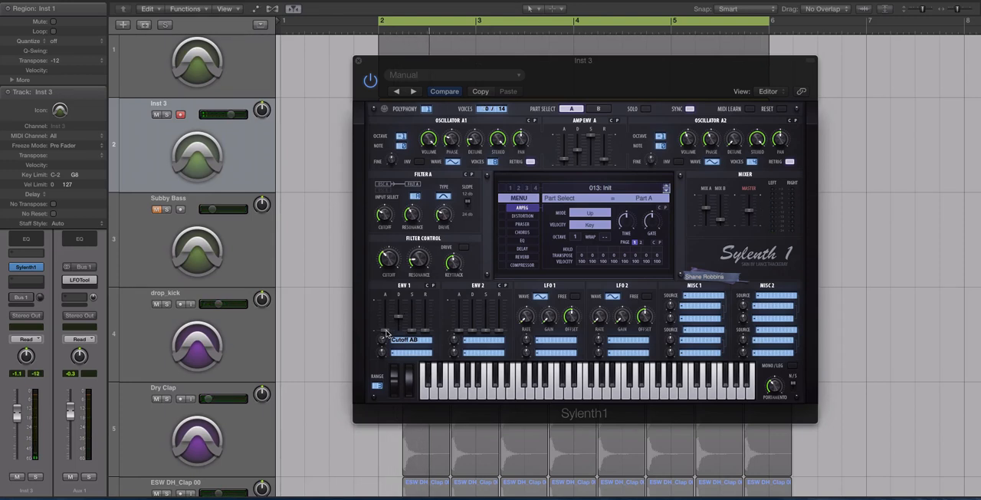
# Step: Set Env 1's attack to 0.92 while auditioning the patch
pyautogui.click(389, 331)
pyautogui.press('space')
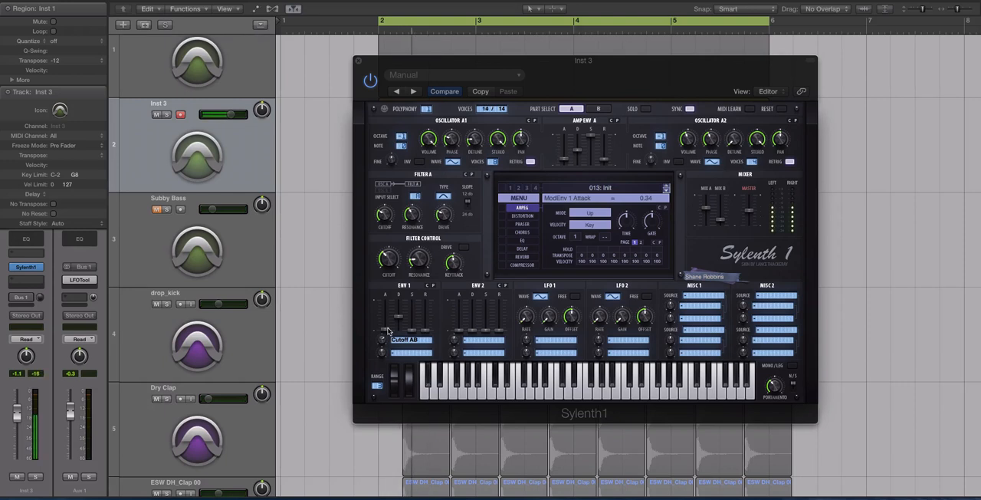
pyautogui.moveTo(387, 329); pyautogui.dragTo(389, 327)
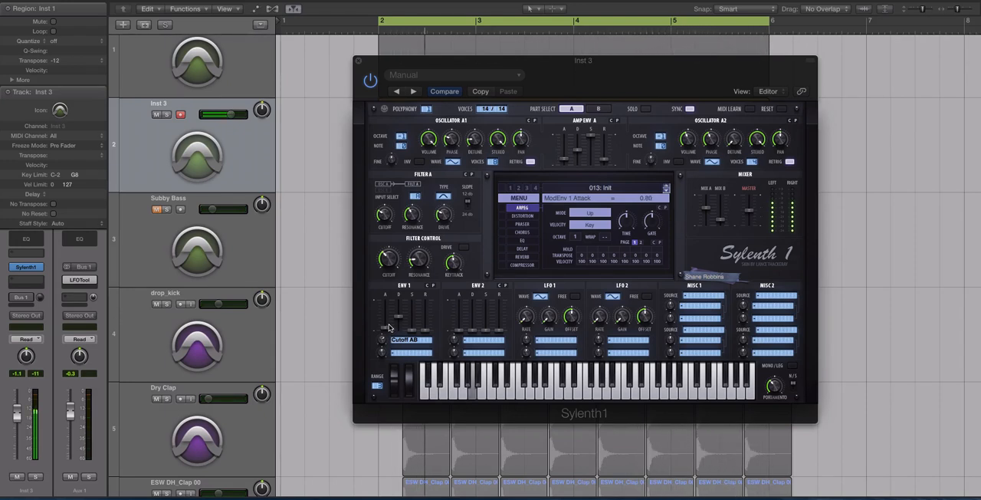
pyautogui.moveTo(388, 328); pyautogui.dragTo(388, 327)
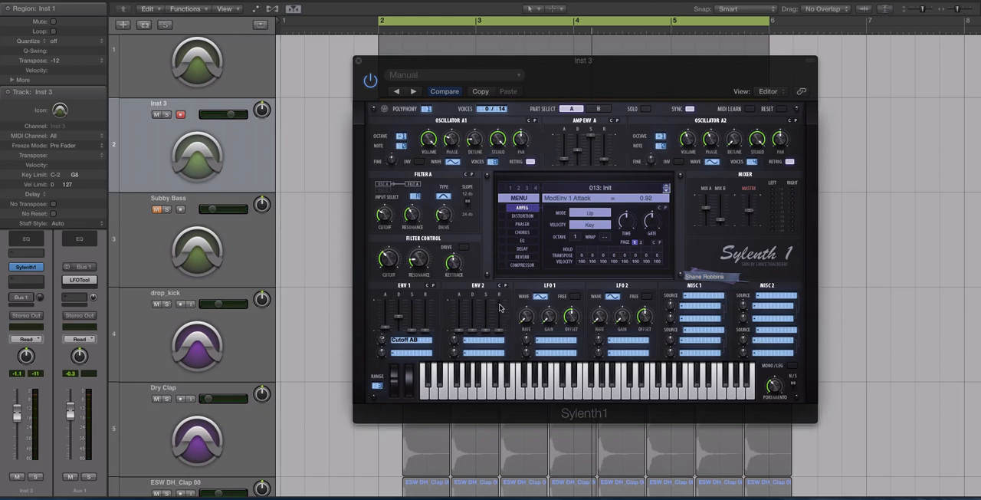
# Step: Assign Env 2's first destination to Pitch AB
pyautogui.click(486, 345)
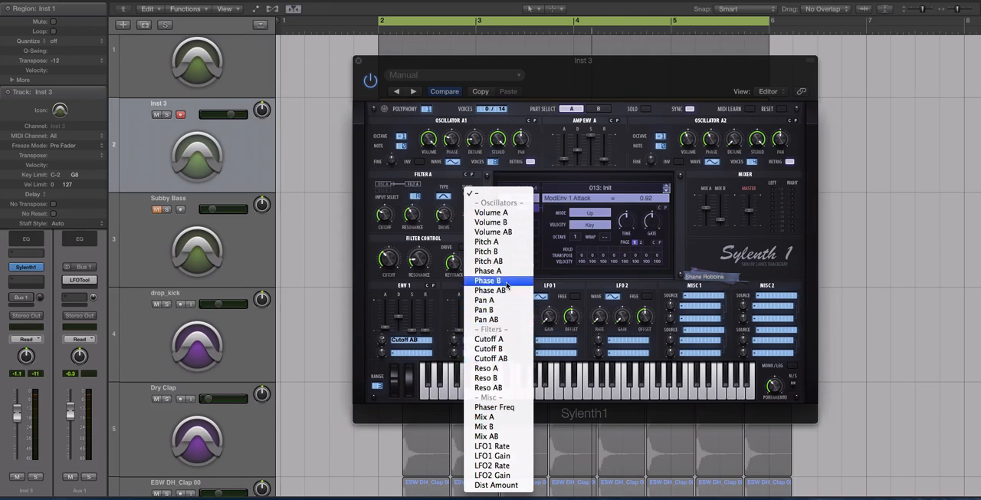
pyautogui.click(489, 261)
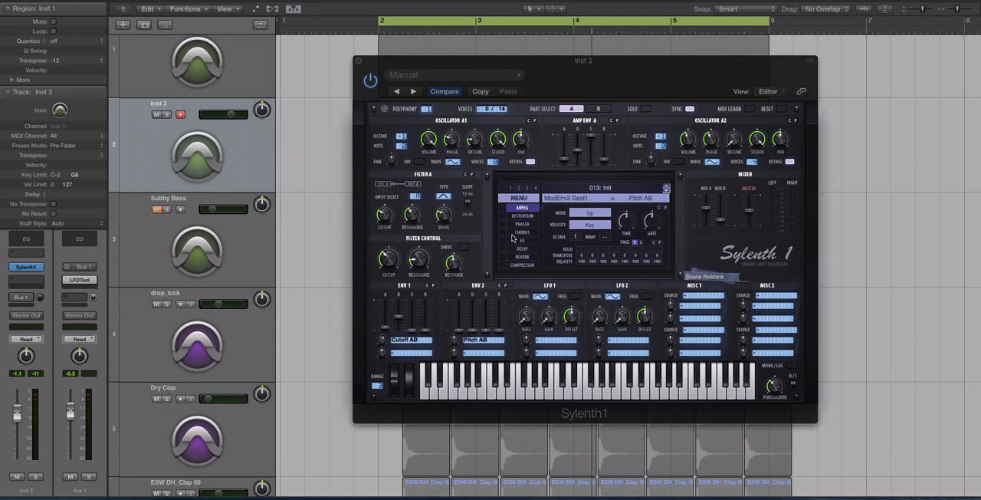
pyautogui.moveTo(453, 65); pyautogui.dragTo(452, 67)
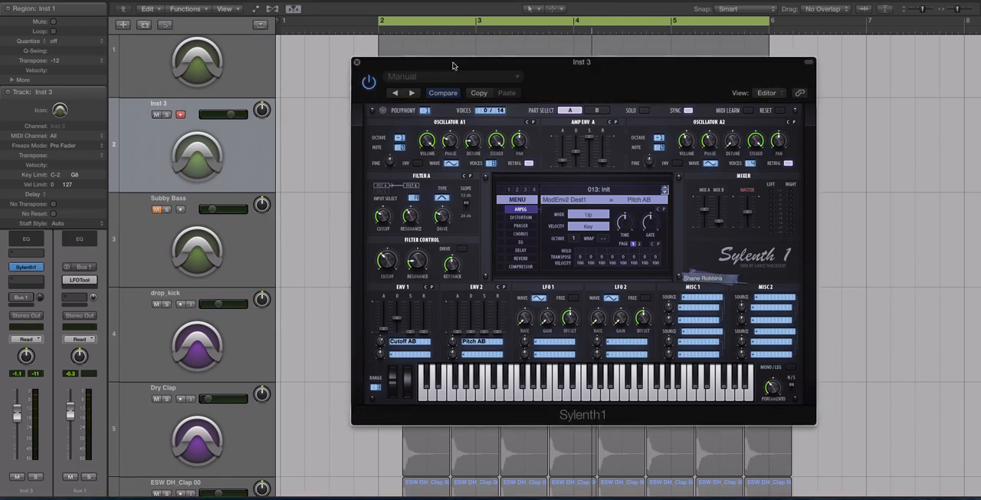
# Step: Set Env 2's decay to 1.28 and its Pitch AB amount to 1.90, auditioning the pitch sweep along the way
pyautogui.click(474, 330)
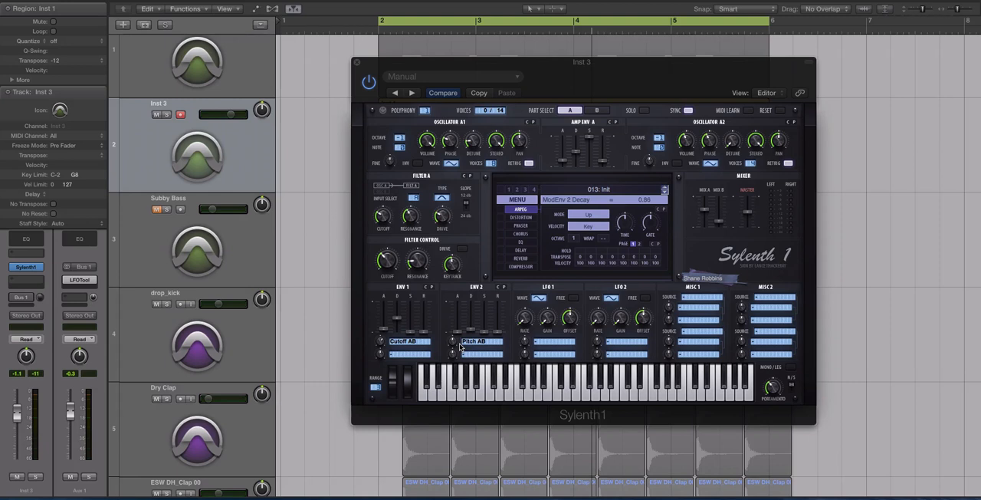
pyautogui.moveTo(457, 345); pyautogui.dragTo(449, 401)
pyautogui.press('space')
pyautogui.press('space')
pyautogui.moveTo(470, 328); pyautogui.dragTo(472, 288)
pyautogui.moveTo(472, 323)
pyautogui.mouseDown()
pyautogui.moveTo(455, 330)
pyautogui.moveTo(470, 331)
pyautogui.mouseUp()
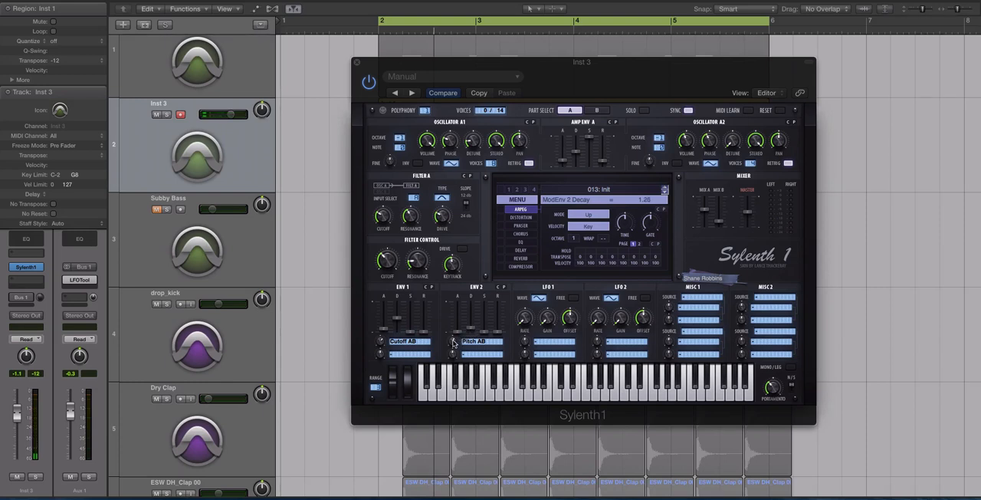
pyautogui.moveTo(454, 343); pyautogui.dragTo(455, 339)
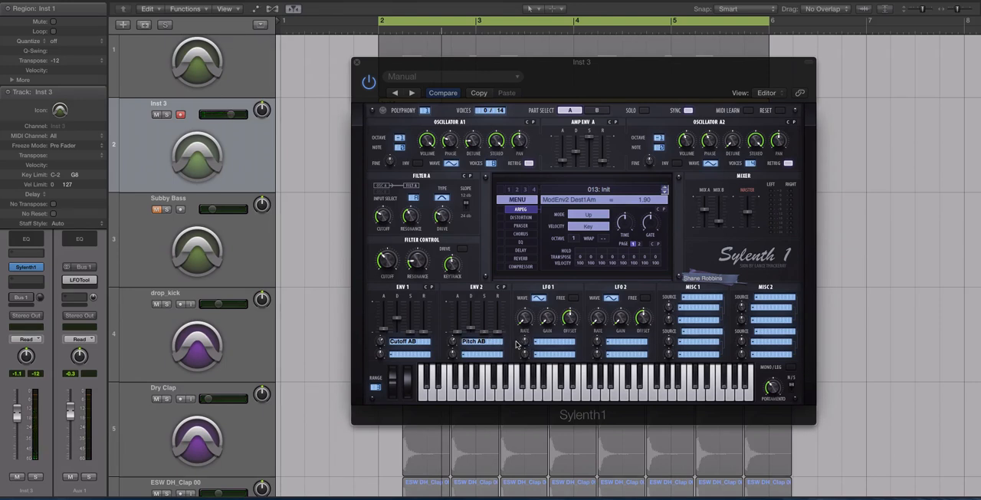
# Step: Assign the ModWheel in Misc 1 to Cutoff AB with an amount of 3.05 and audition the patch
pyautogui.click(702, 297)
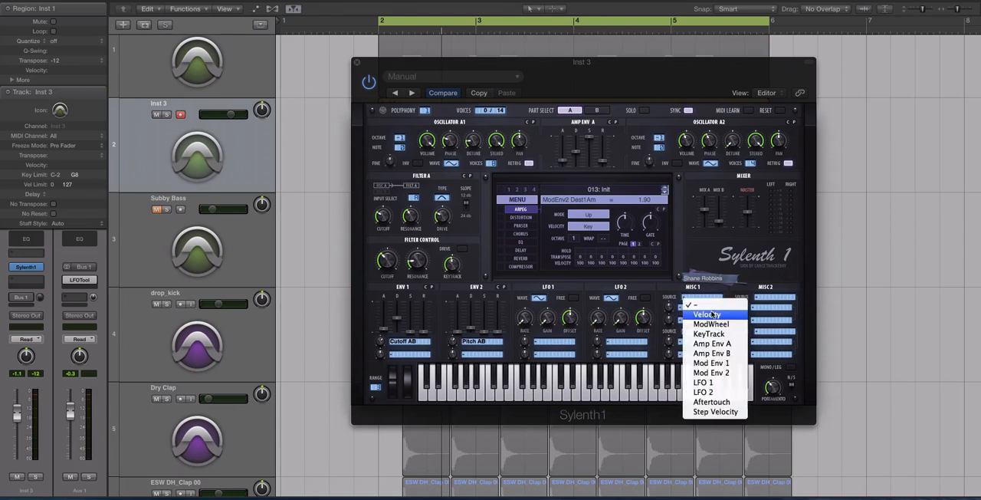
pyautogui.click(717, 324)
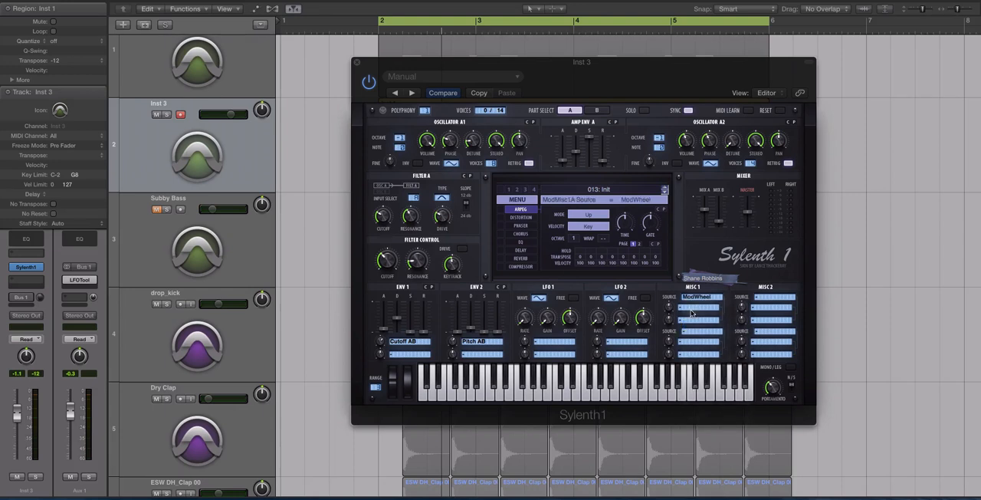
pyautogui.click(691, 311)
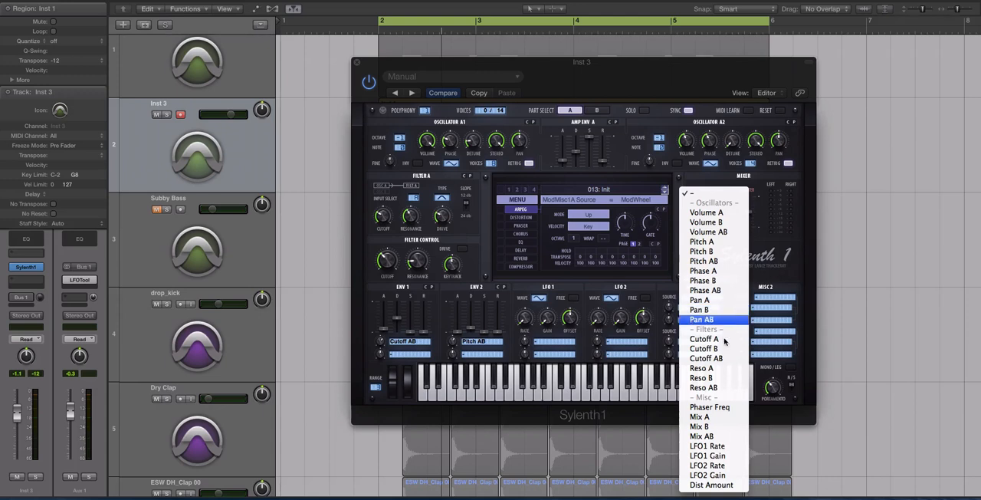
pyautogui.click(704, 358)
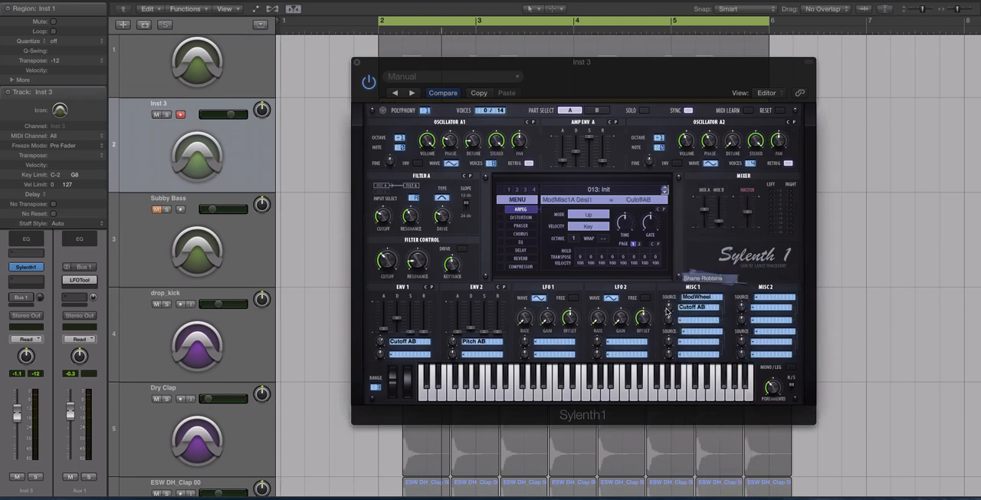
pyautogui.moveTo(669, 309); pyautogui.dragTo(669, 302)
pyautogui.press('space')
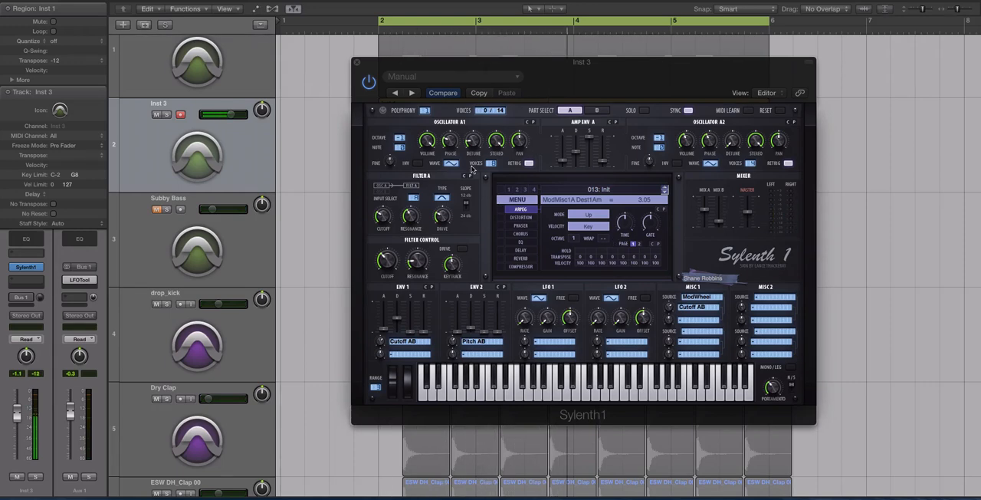
pyautogui.moveTo(411, 65); pyautogui.dragTo(401, 105)
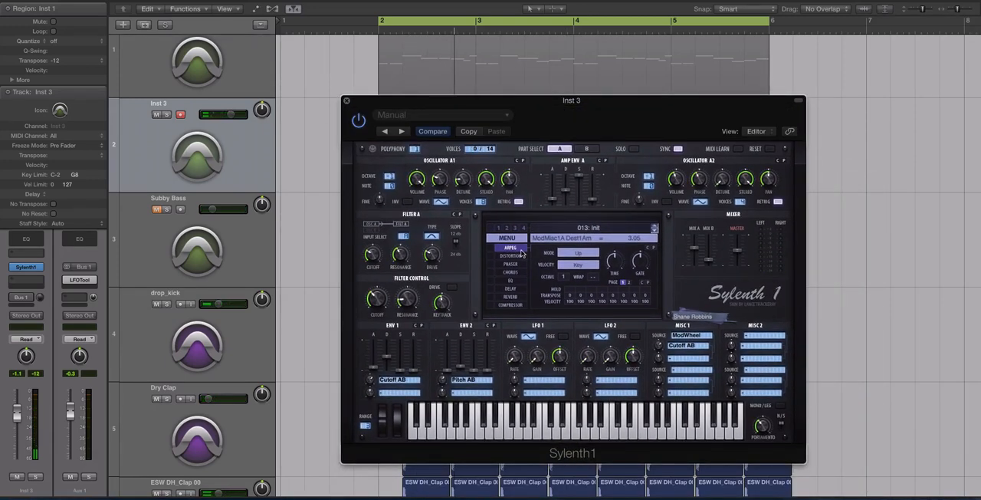
# Step: Enable the distortion effect, choose the FoldBack type and raise its amount while auditioning
pyautogui.click(495, 257)
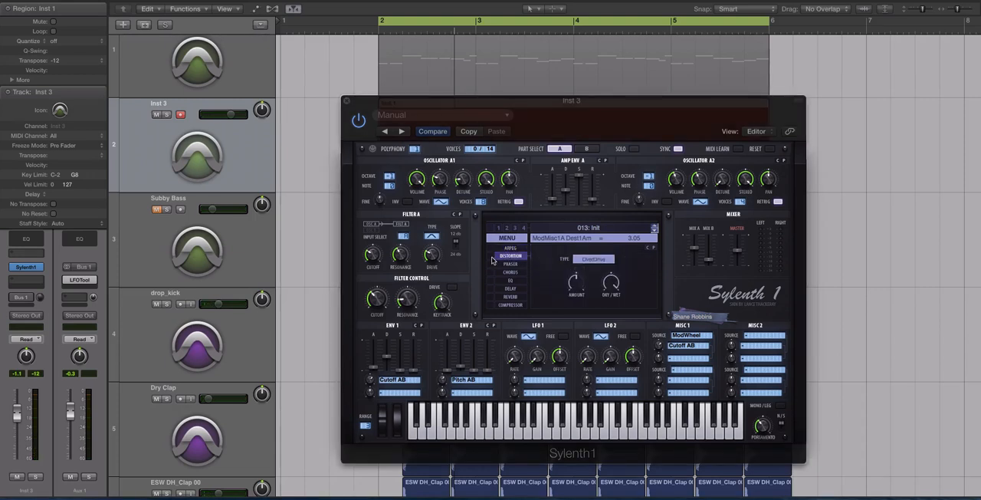
pyautogui.click(492, 258)
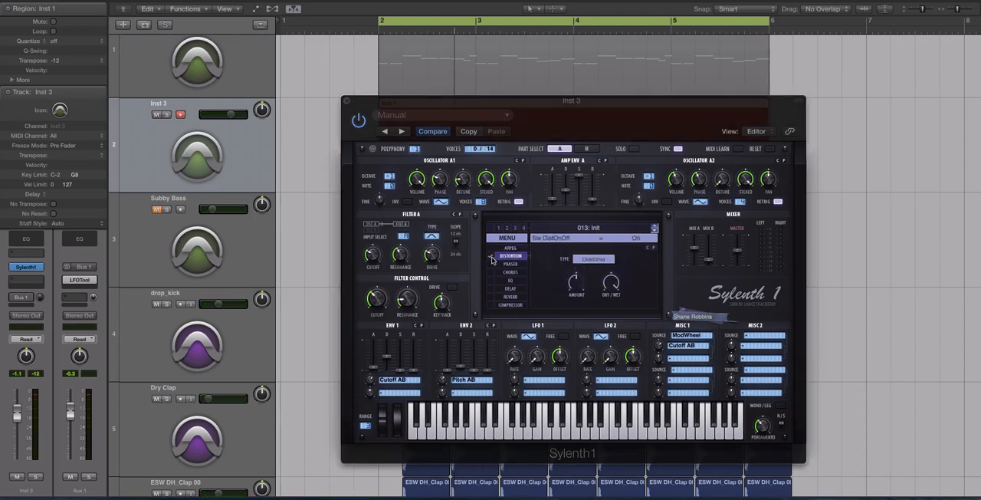
pyautogui.click(587, 256)
pyautogui.click(601, 276)
pyautogui.moveTo(576, 285); pyautogui.dragTo(579, 274)
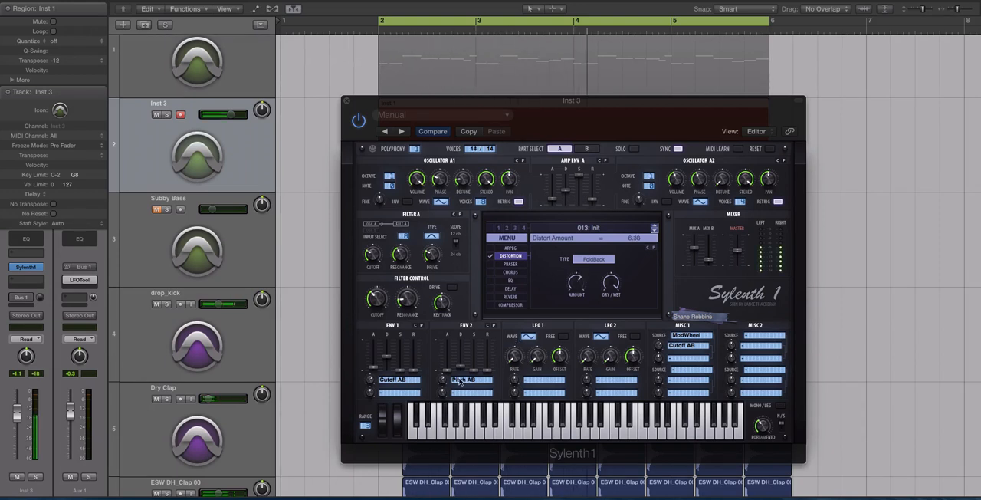
# Step: Reduce Env 2's Pitch AB amount and rebalance the level with a distortion dry/wet of 68.57 % and a track volume of -3.9 dB
pyautogui.moveTo(443, 381); pyautogui.dragTo(442, 392)
pyautogui.moveTo(611, 284)
pyautogui.mouseDown()
pyautogui.moveTo(611, 311)
pyautogui.moveTo(613, 288)
pyautogui.moveTo(611, 298)
pyautogui.mouseUp()
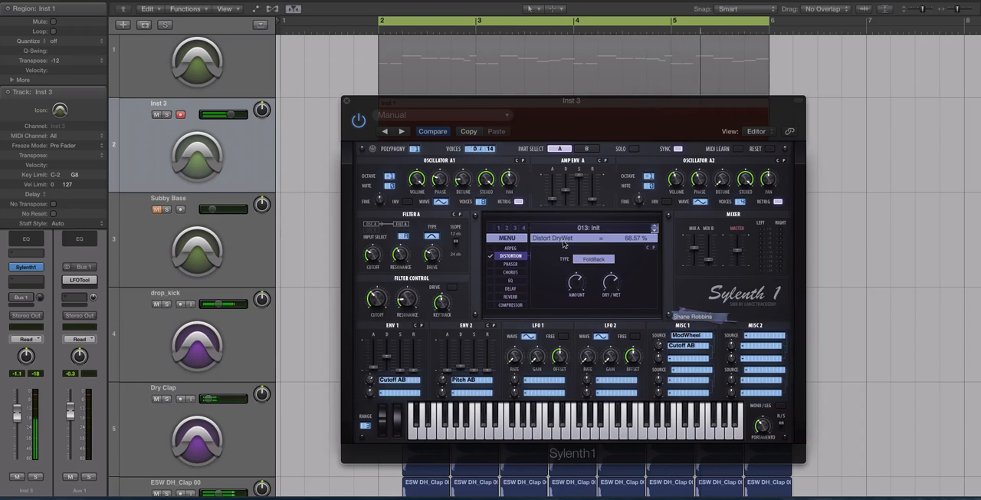
pyautogui.moveTo(231, 115); pyautogui.dragTo(227, 114)
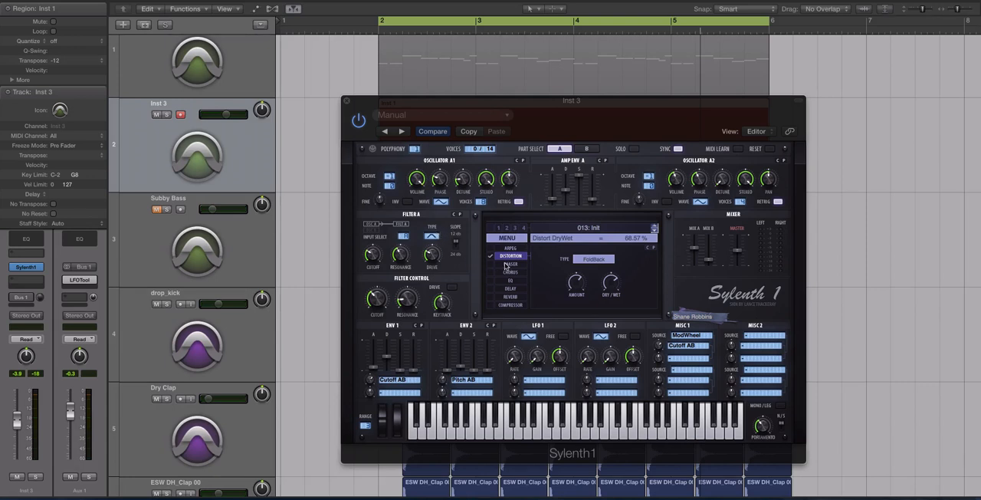
# Step: Enable the phaser with minimal LFO rate and gain, 2.38 % feedback and 12.86 % dry/wet while auditioning
pyautogui.click(489, 266)
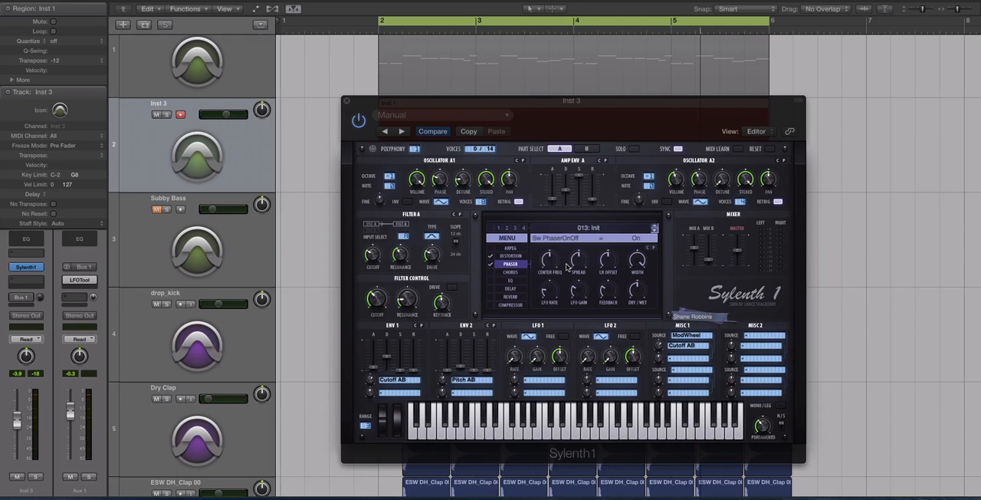
pyautogui.click(579, 292)
pyautogui.moveTo(601, 296); pyautogui.dragTo(603, 317)
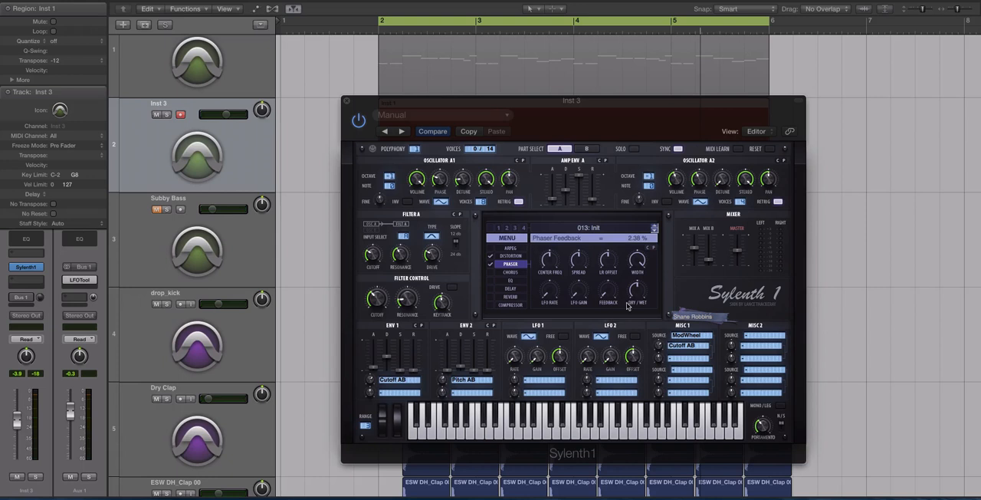
pyautogui.moveTo(642, 297); pyautogui.dragTo(639, 322)
pyautogui.moveTo(637, 295); pyautogui.dragTo(637, 291)
pyautogui.press('space')
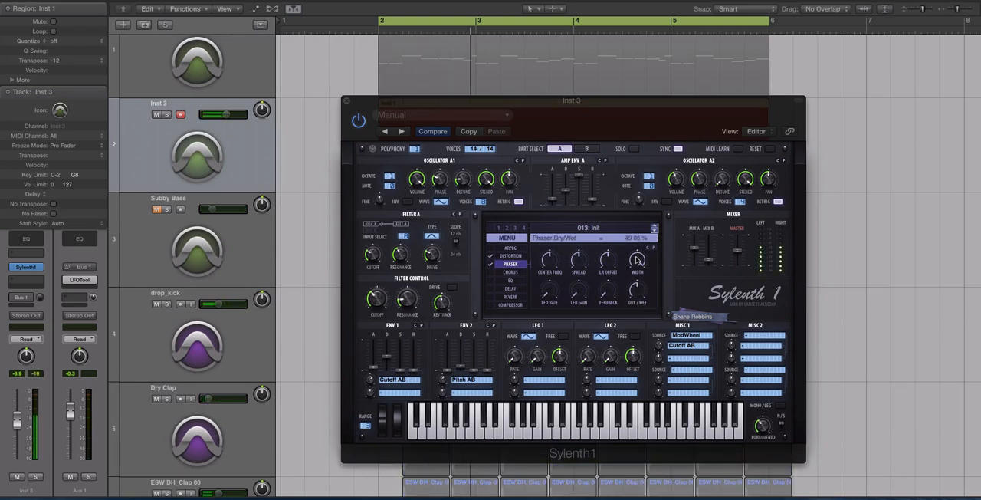
pyautogui.moveTo(637, 292)
pyautogui.mouseDown()
pyautogui.moveTo(636, 274)
pyautogui.moveTo(635, 296)
pyautogui.mouseUp()
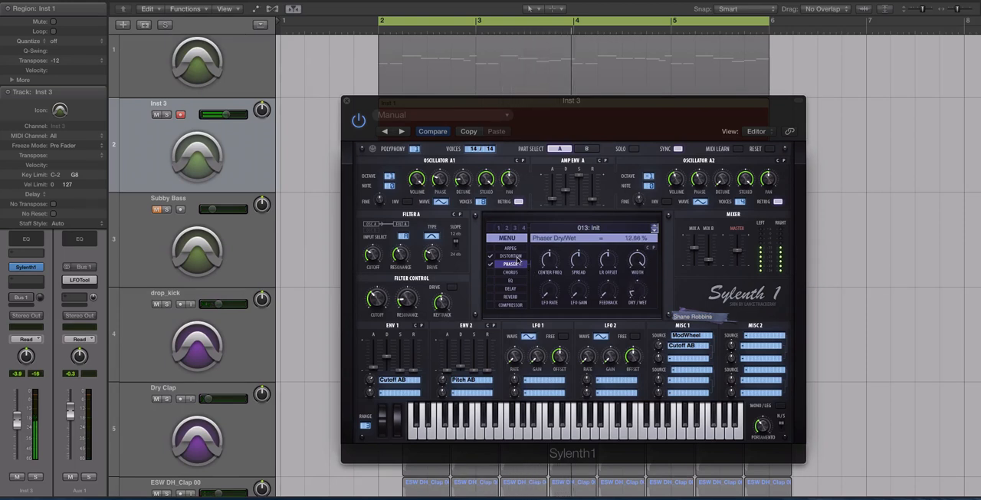
# Step: Fine-tune the distortion amount and compare the sound with the phaser switched off and on
pyautogui.click(512, 256)
pyautogui.click(571, 285)
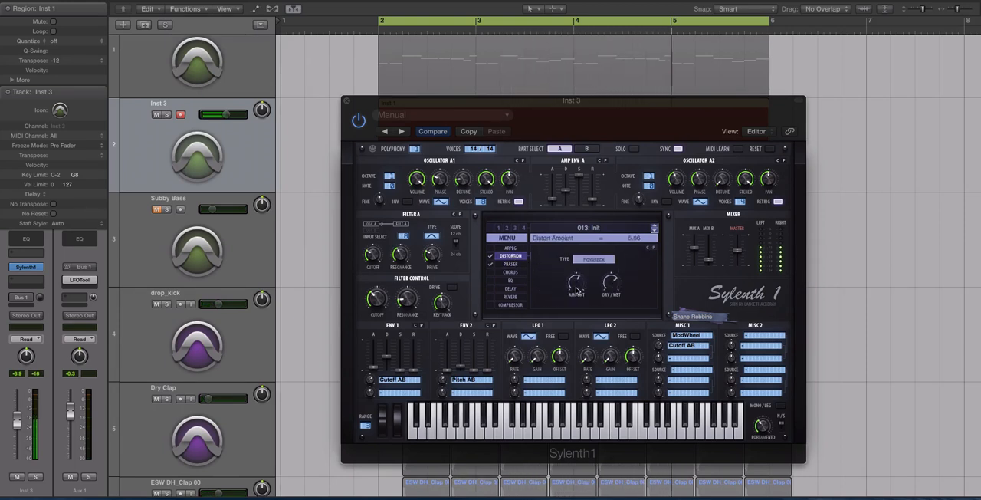
pyautogui.click(491, 264)
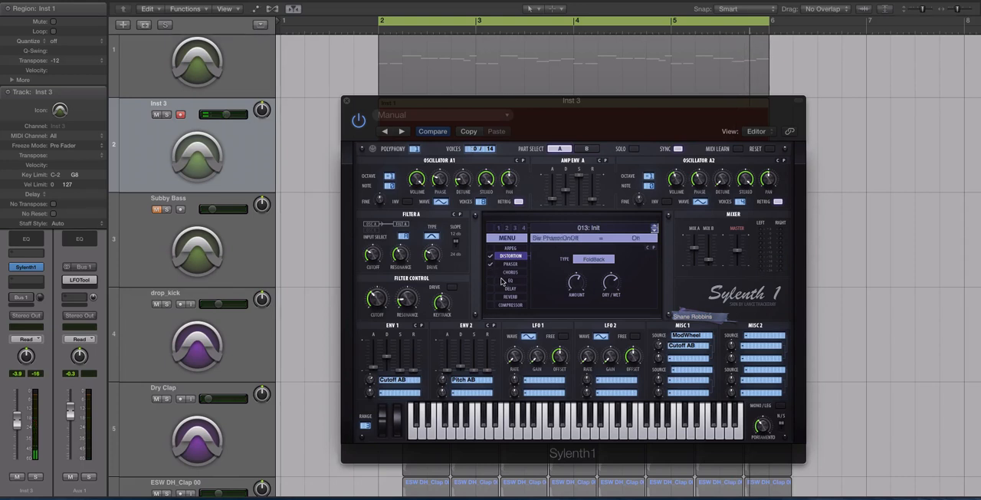
# Step: Enable the EQ effect, set its bass frequency to 383.04 Hz and audition the patch
pyautogui.click(506, 280)
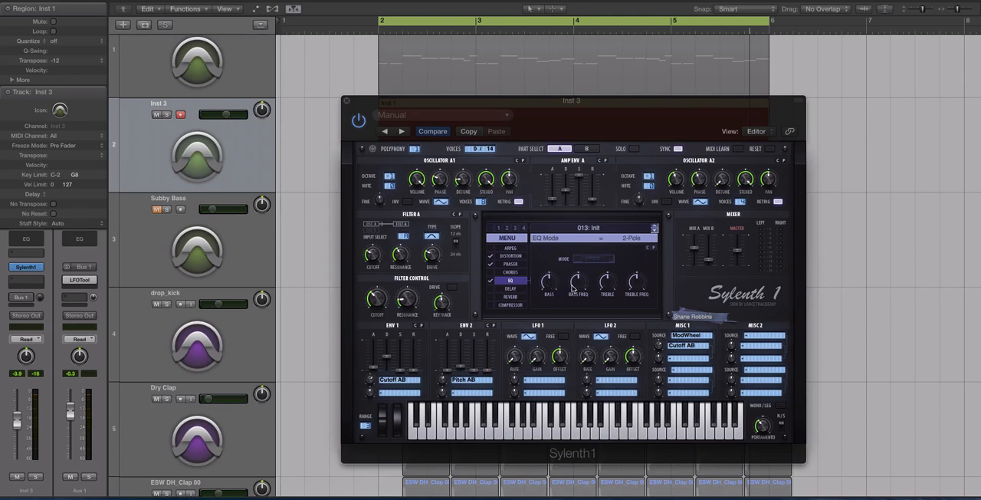
pyautogui.moveTo(580, 286)
pyautogui.mouseDown()
pyautogui.moveTo(580, 253)
pyautogui.moveTo(582, 284)
pyautogui.mouseUp()
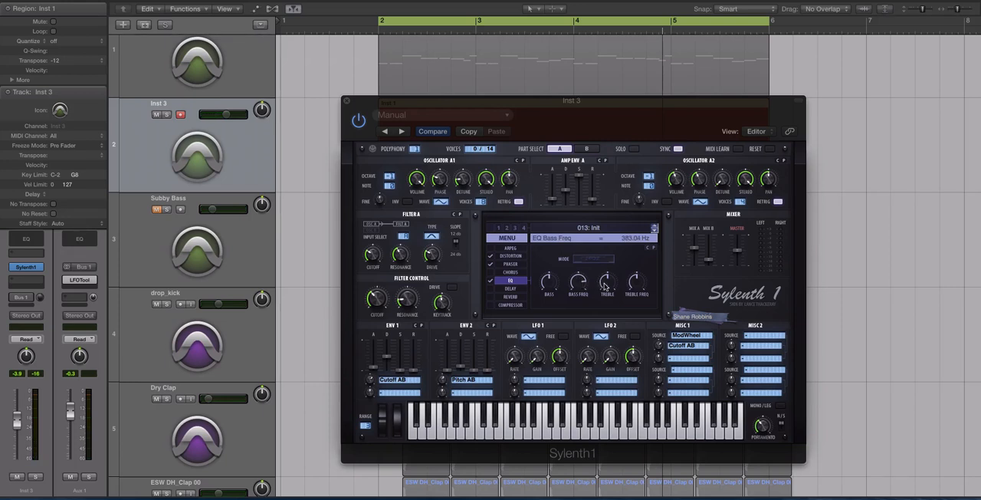
pyautogui.press('space')
# Step: Boost the EQ treble to 14.14 dB and set its treble frequency to 1232.25 Hz, listening both soloed and in the mix
pyautogui.moveTo(610, 284); pyautogui.dragTo(603, 237)
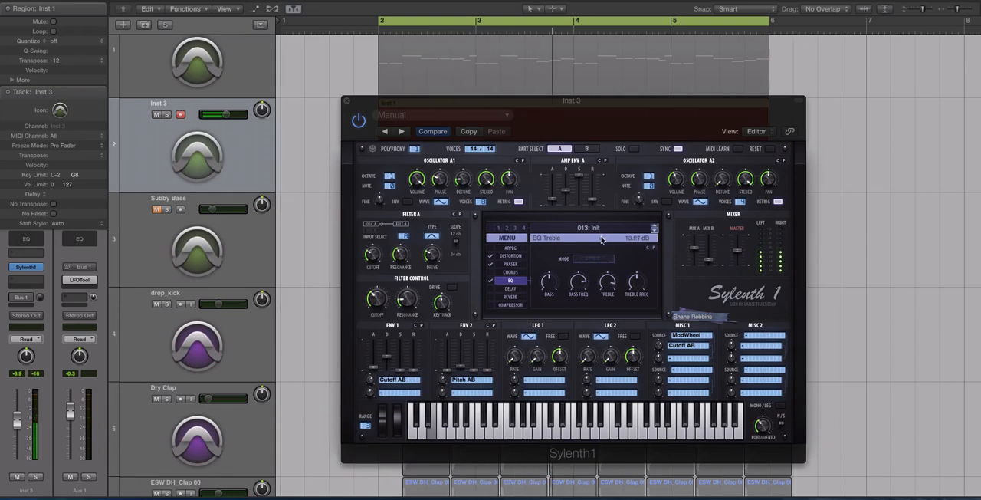
pyautogui.press('s')
pyautogui.press('space')
pyautogui.press('space')
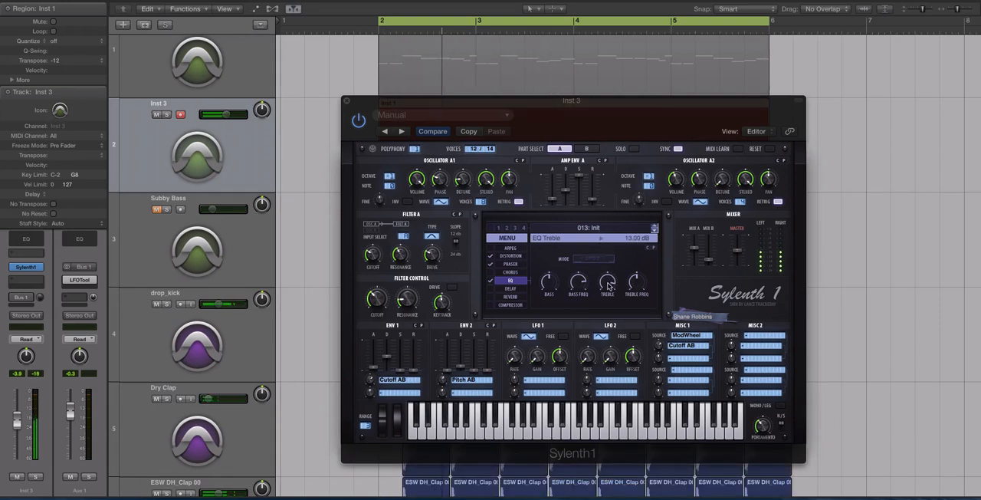
pyautogui.moveTo(608, 282); pyautogui.dragTo(609, 287)
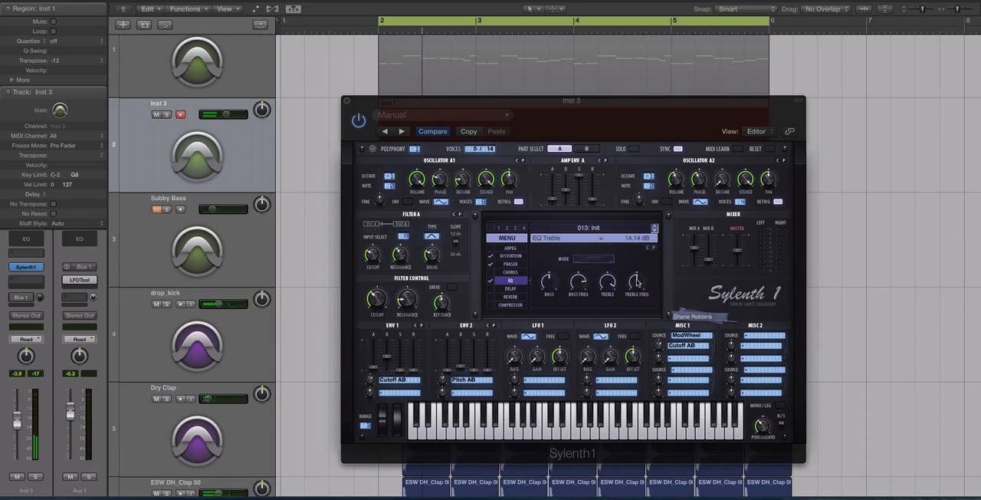
pyautogui.moveTo(637, 282)
pyautogui.mouseDown()
pyautogui.moveTo(631, 317)
pyautogui.moveTo(636, 282)
pyautogui.mouseUp()
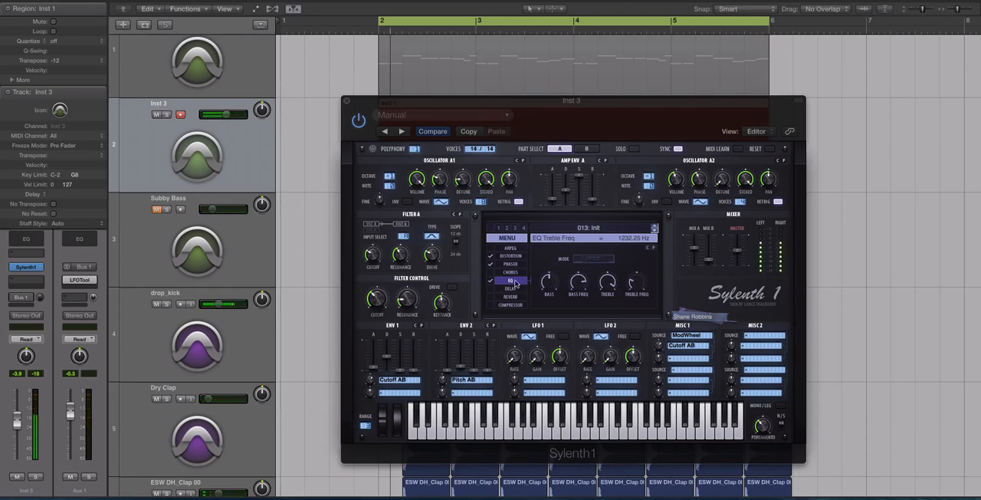
# Step: Compare the sound with distortion and EQ bypassed and re-enabled, and fine-tune the EQ treble frequency
pyautogui.click(490, 256)
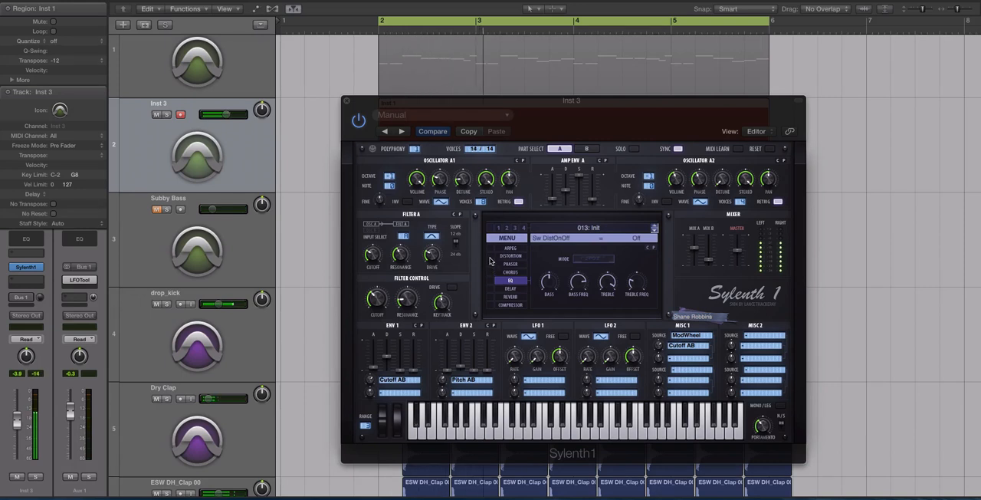
pyautogui.click(491, 256)
pyautogui.click(492, 281)
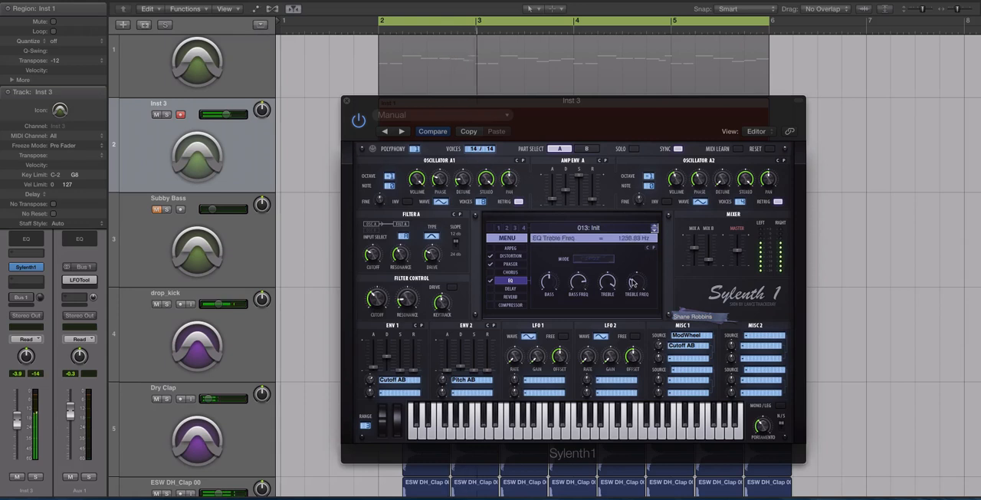
pyautogui.moveTo(633, 282); pyautogui.dragTo(633, 280)
pyautogui.moveTo(636, 283); pyautogui.dragTo(635, 281)
pyautogui.click(347, 101)
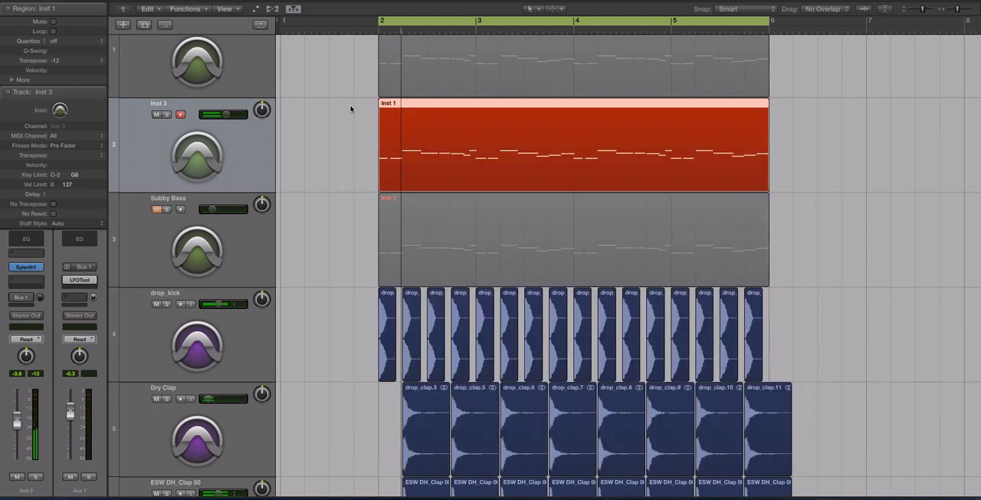
# Step: Reopen Inst 3's Sylenth1 and enable the reverb with reduced predelay and size and a dry/wet of 57.52 %
pyautogui.click(24, 266)
pyautogui.click(508, 297)
pyautogui.click(491, 297)
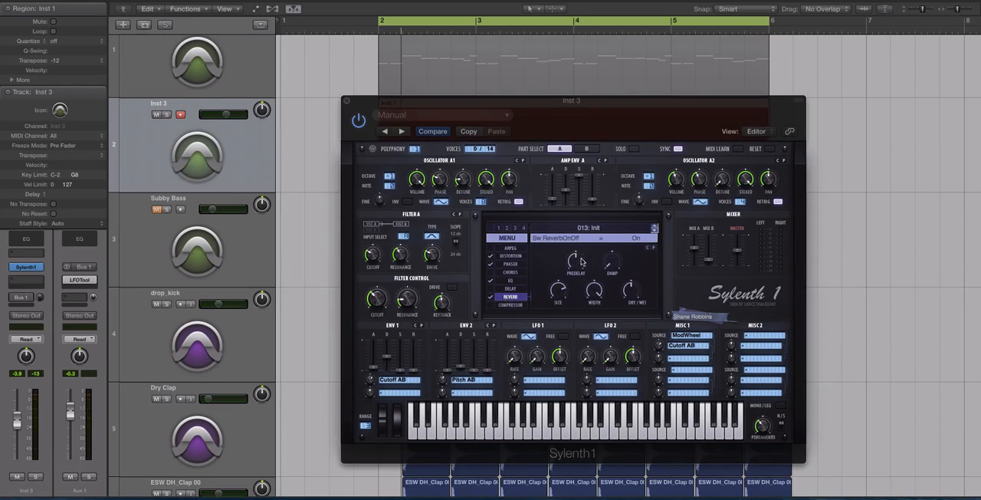
pyautogui.moveTo(555, 317); pyautogui.dragTo(561, 337)
pyautogui.moveTo(629, 293); pyautogui.dragTo(630, 278)
# Step: Audition the reverb, raise the Inst 3 track volume to +0.8 dB and close the synth window
pyautogui.press('space')
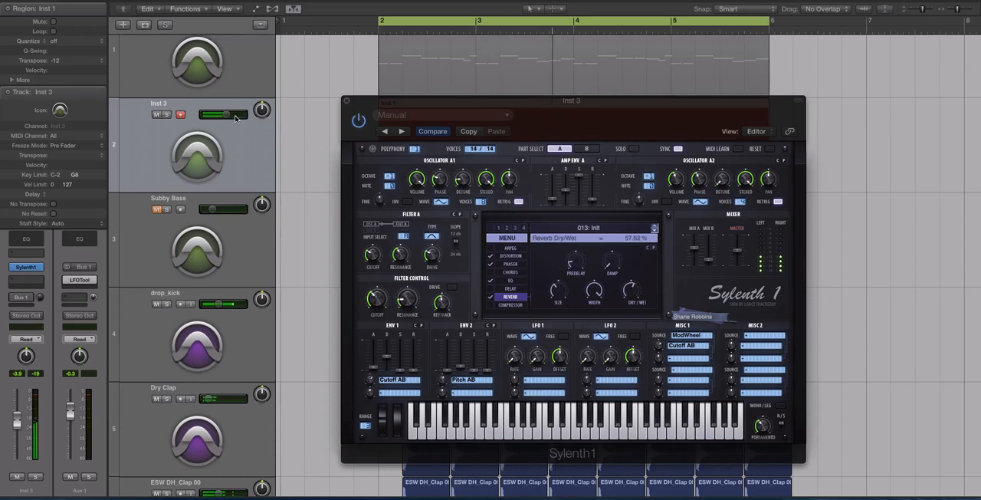
pyautogui.press('space')
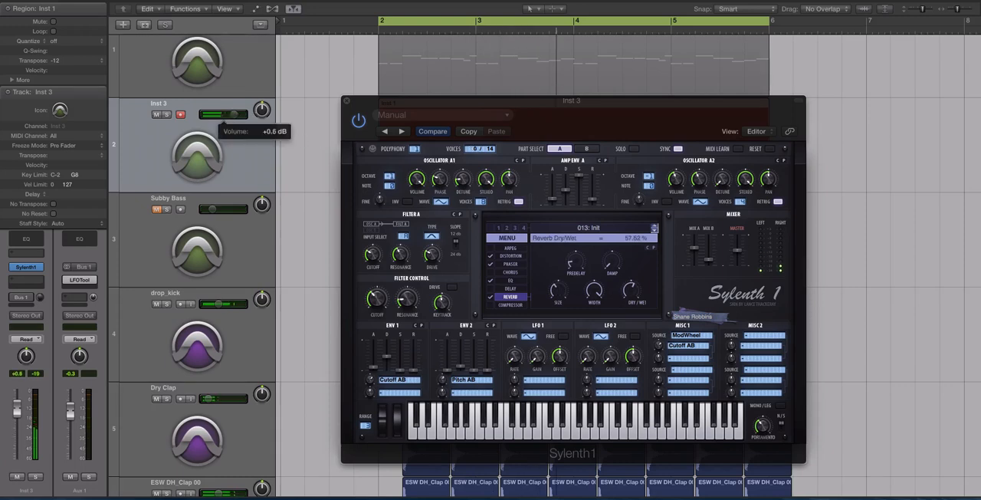
pyautogui.click(347, 100)
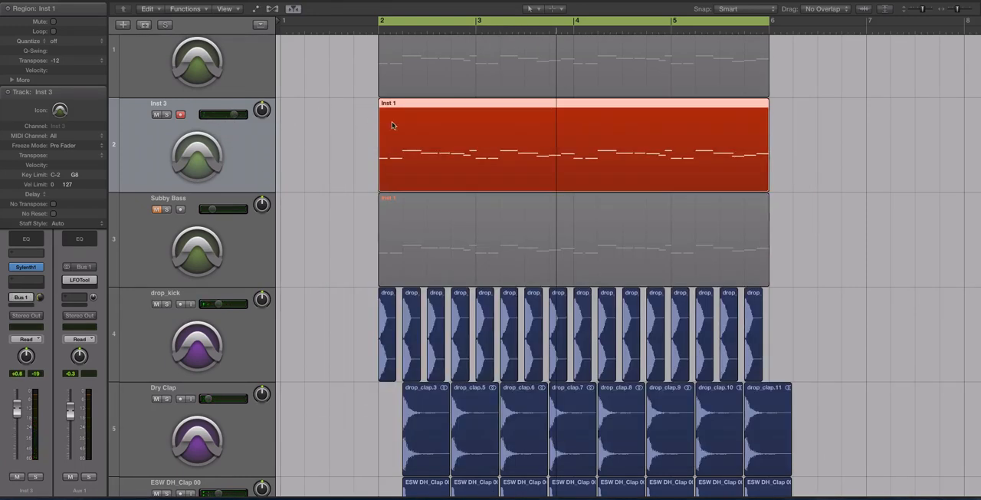
# Step: Unmute the Subby Bass track and play it together with Inst 3
pyautogui.scroll(1, 167, 225)
pyautogui.click(157, 241)
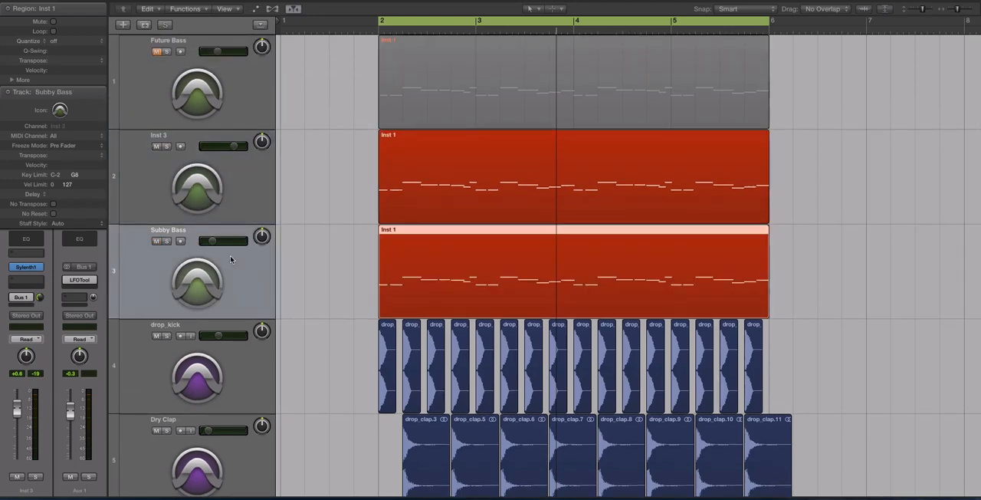
pyautogui.press('space')
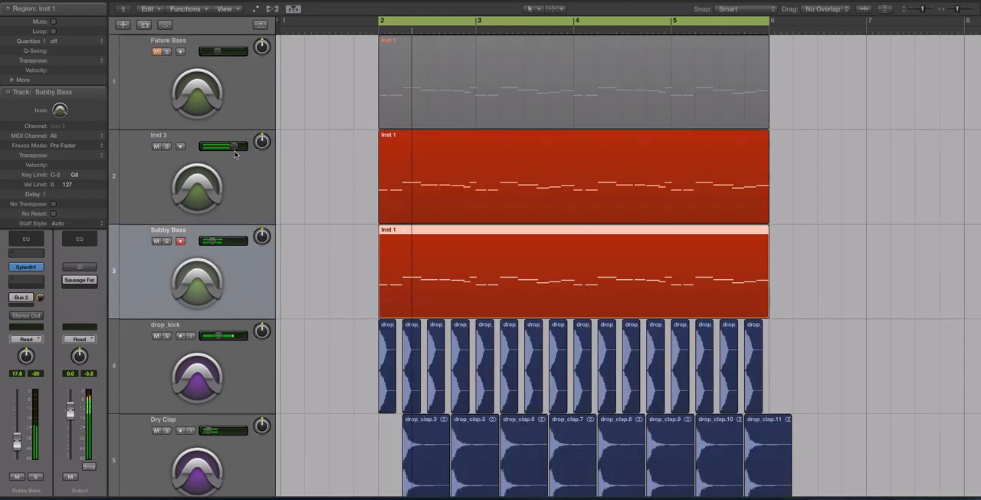
# Step: Lower the Inst 3 track volume to -1.8 dB while the mix plays
pyautogui.moveTo(234, 146); pyautogui.dragTo(232, 146)
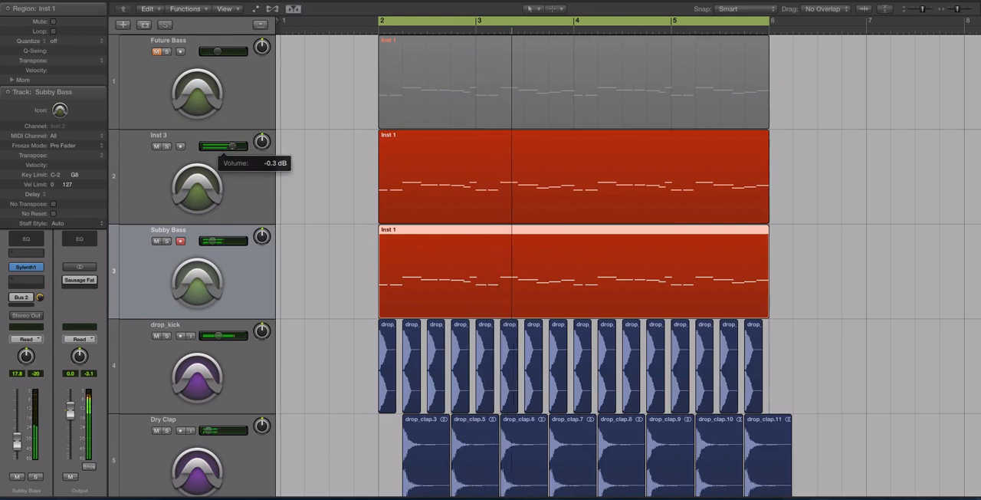
pyautogui.press('super+Up')
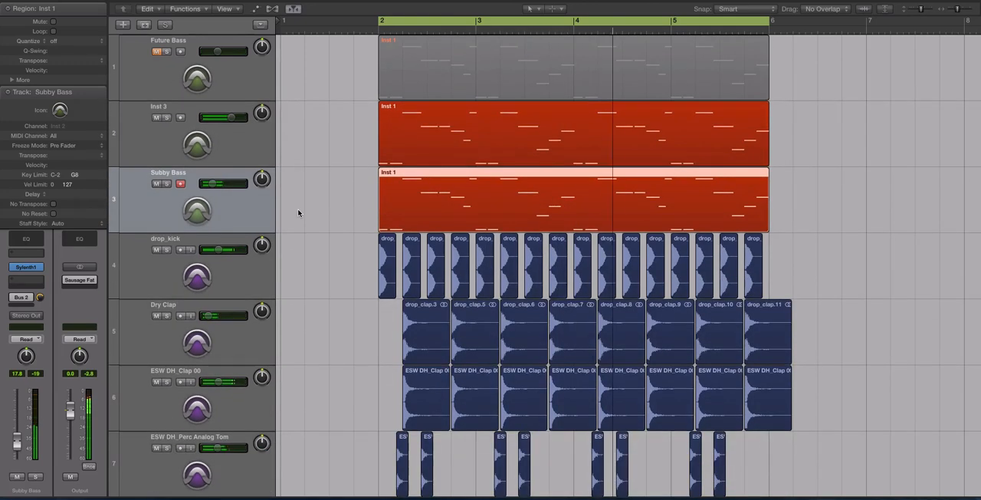
pyautogui.keyDown('shift'); pyautogui.click(219, 125); pyautogui.keyUp('shift')
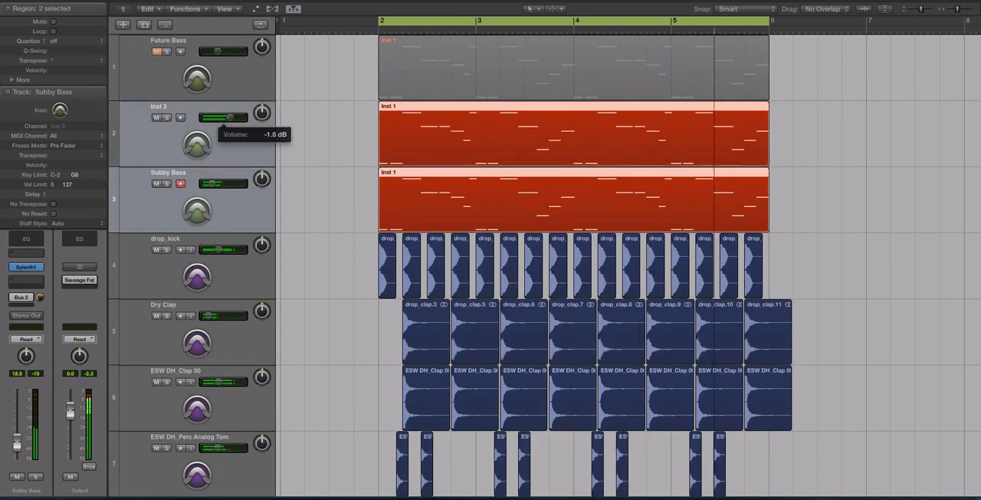
# Step: Lower the Subby Bass track volume to -20.5 dB against the playing mix
pyautogui.press('super+Left')
pyautogui.press('super+Left')
pyautogui.click(248, 214)
pyautogui.click(253, 280)
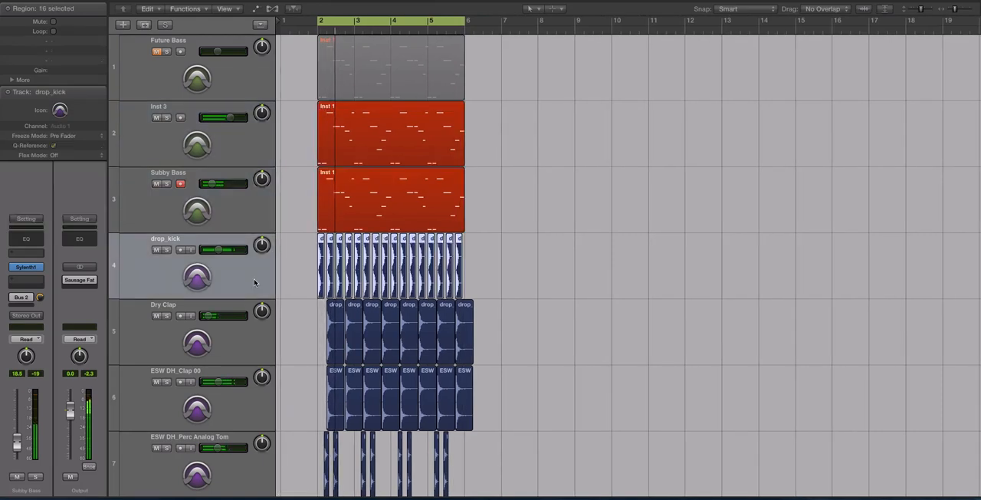
pyautogui.moveTo(213, 184); pyautogui.dragTo(212, 184)
pyautogui.press('super+Left')
pyautogui.scroll(-3, 239, 183)
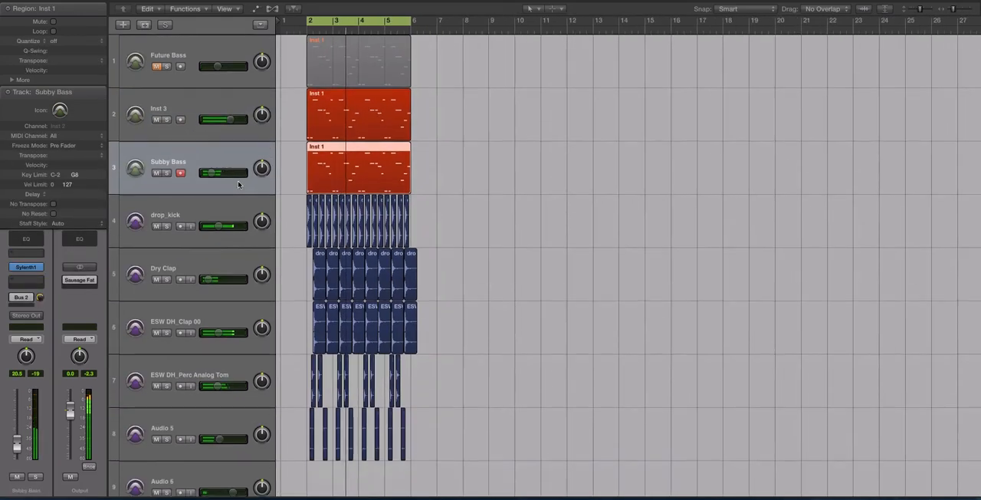
pyautogui.scroll(3, 239, 183)
# Step: Solo the Inst 3 region and play it on its own
pyautogui.click(224, 97)
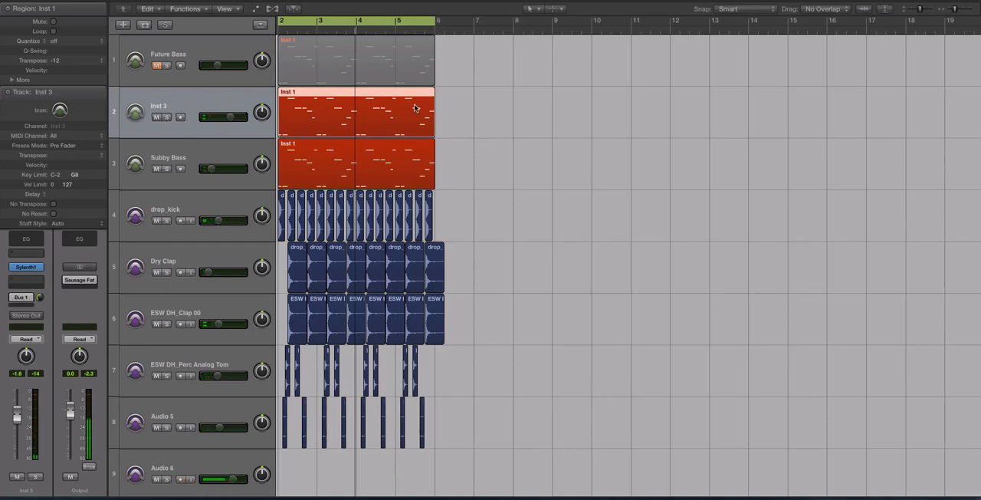
pyautogui.click(466, 105)
pyautogui.click(353, 125)
pyautogui.hotkey('ctrl', 's')
pyautogui.press('space')
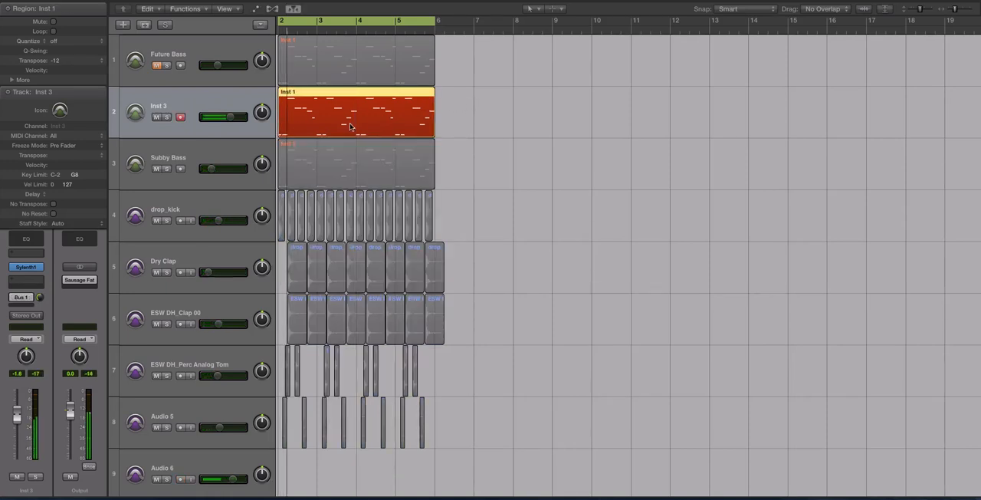
# Step: Open the LFOTool plug-in on Aux 1, fed by Inst 3's Bus 1 send, to examine its sidechain curve
pyautogui.click(26, 299)
pyautogui.click(83, 282)
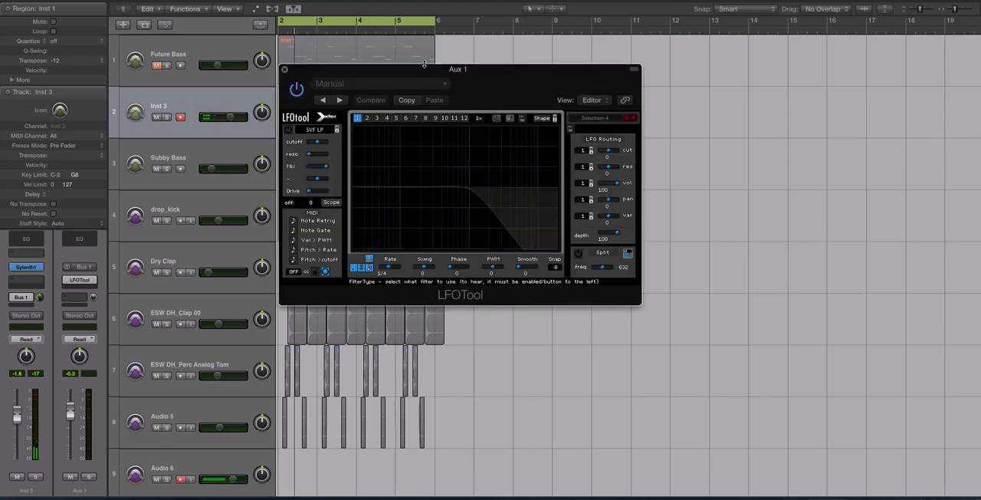
pyautogui.click(79, 282)
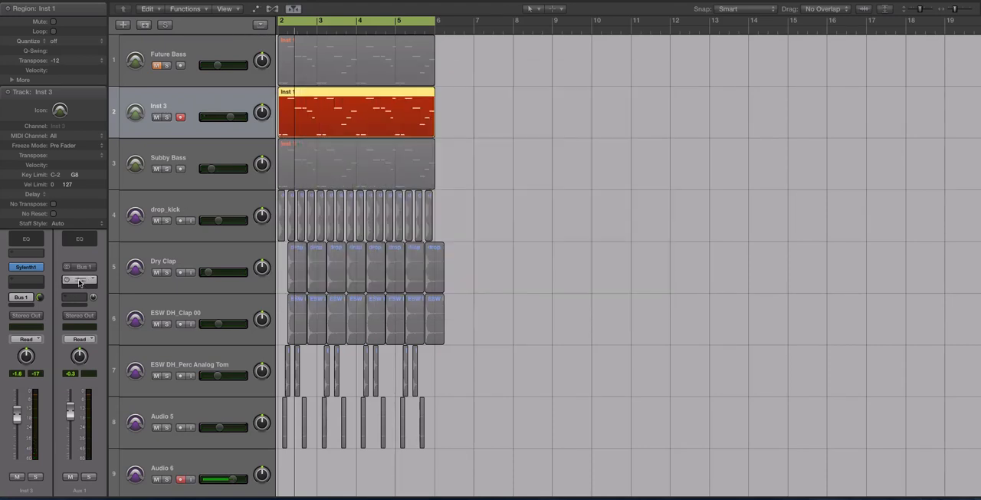
pyautogui.click(79, 282)
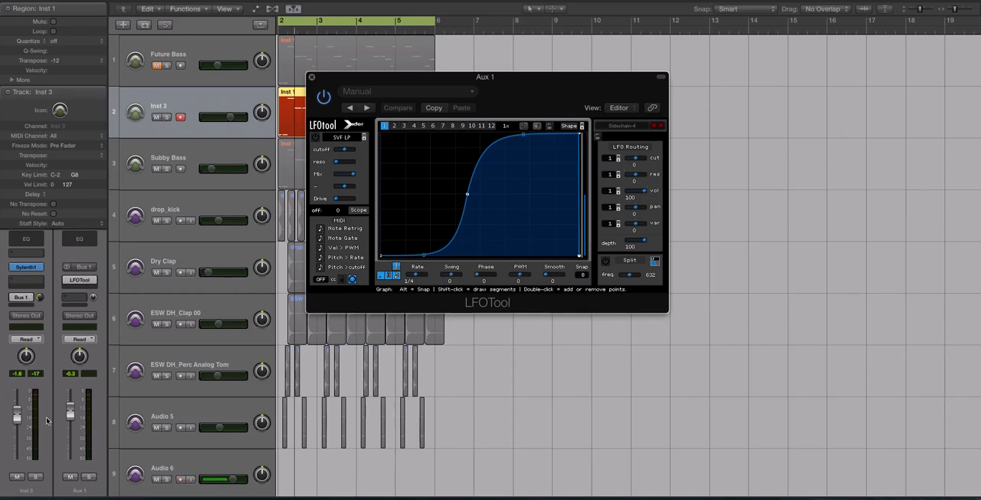
# Step: Toggle solo on the Inst 3 channel and on Aux 1 in turn to compare the direct sound with the LFOTool signal
pyautogui.click(36, 477)
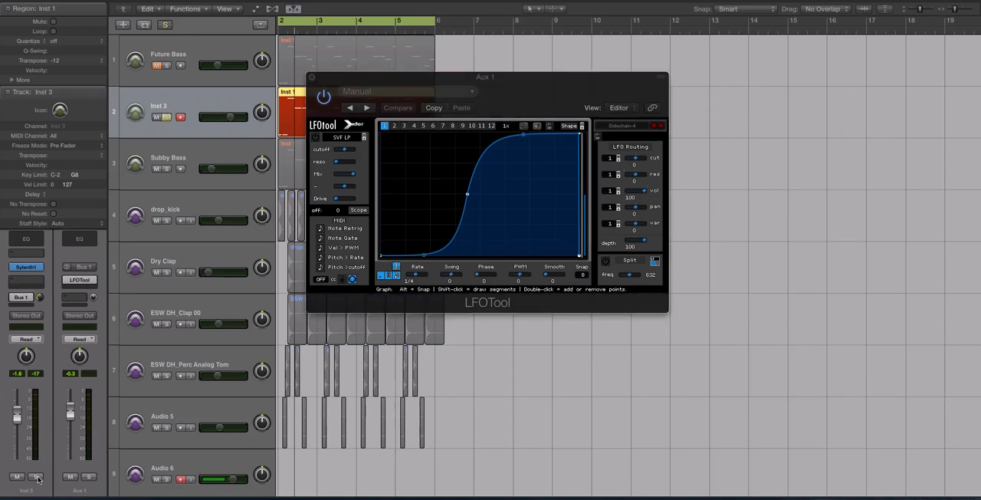
pyautogui.click(37, 477)
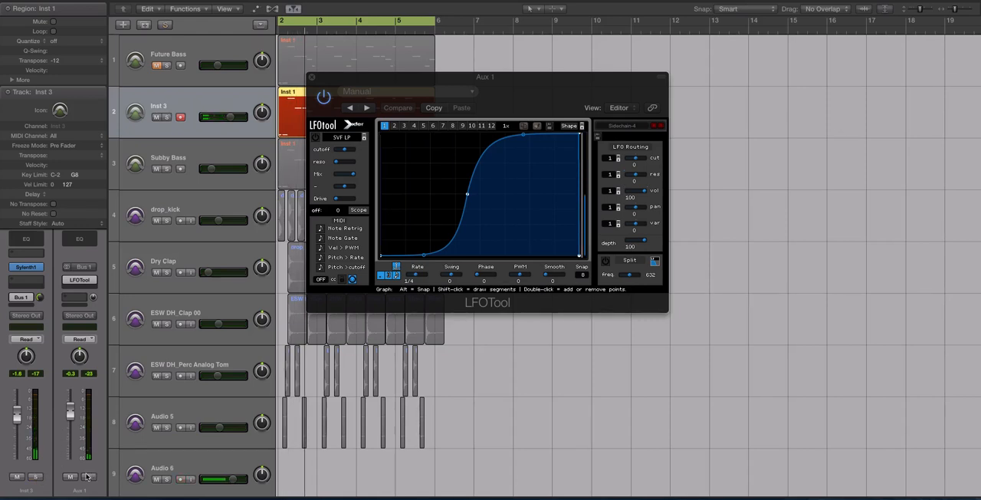
pyautogui.click(89, 477)
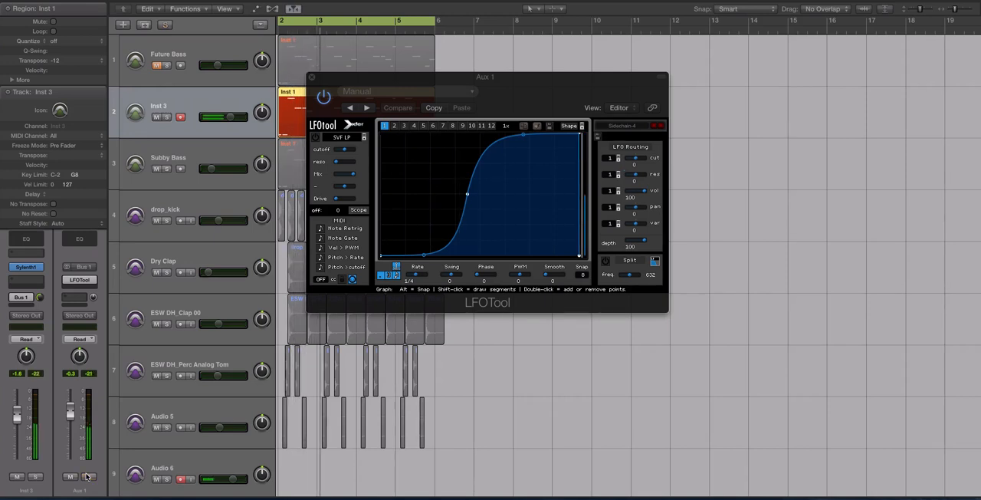
pyautogui.click(88, 477)
# Step: Lower the Aux 1 volume to -2.1 dB and close the LFOTool plug-in window
pyautogui.moveTo(71, 409); pyautogui.dragTo(71, 416)
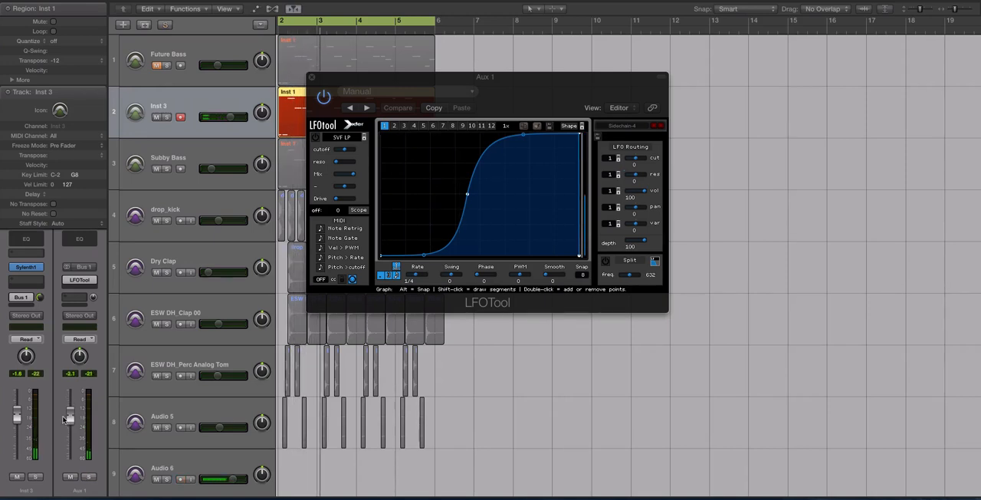
pyautogui.click(311, 78)
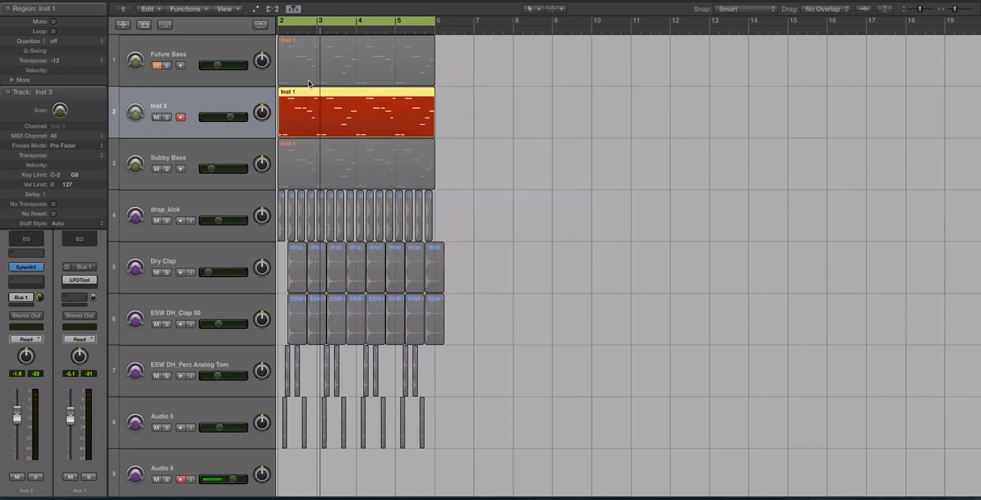
# Step: Take the Inst 3 region out of solo, play the full mix and set the Subby Bass track volume to -21.0 dB
pyautogui.hotkey('ctrl', 's')
pyautogui.scroll(-1, 390, 165)
pyautogui.press('space')
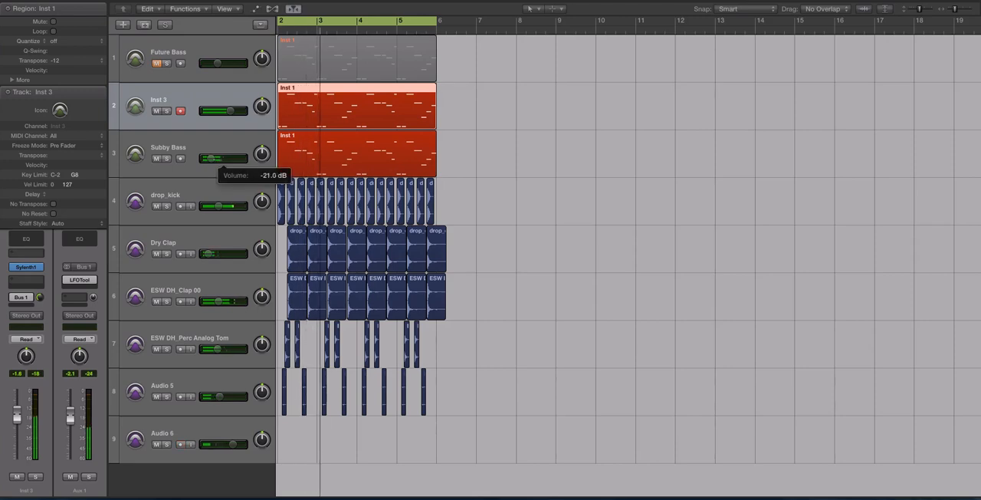
pyautogui.scroll(3, 410, 245)
pyautogui.hscroll(2, 410, 245)
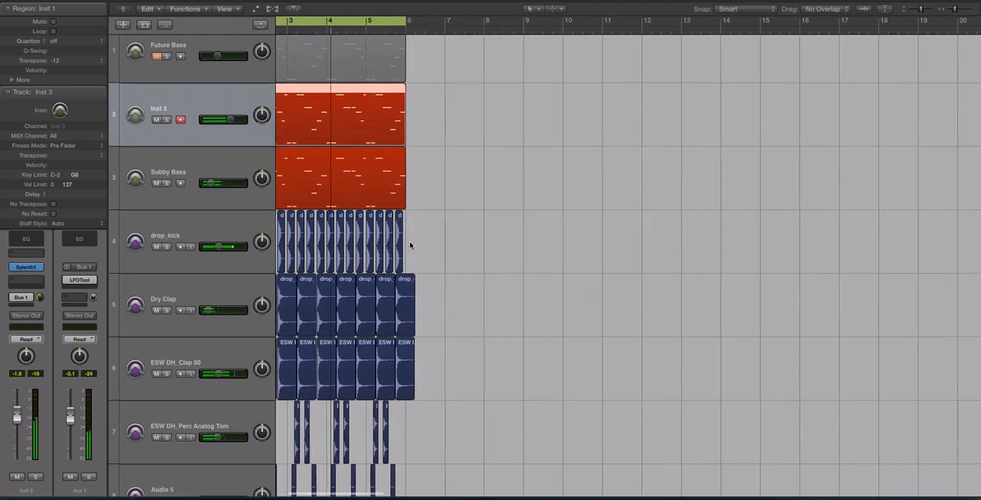
pyautogui.hscroll(3, 410, 245)
pyautogui.hscroll(-4, 410, 245)
pyautogui.scroll(-3, 410, 245)
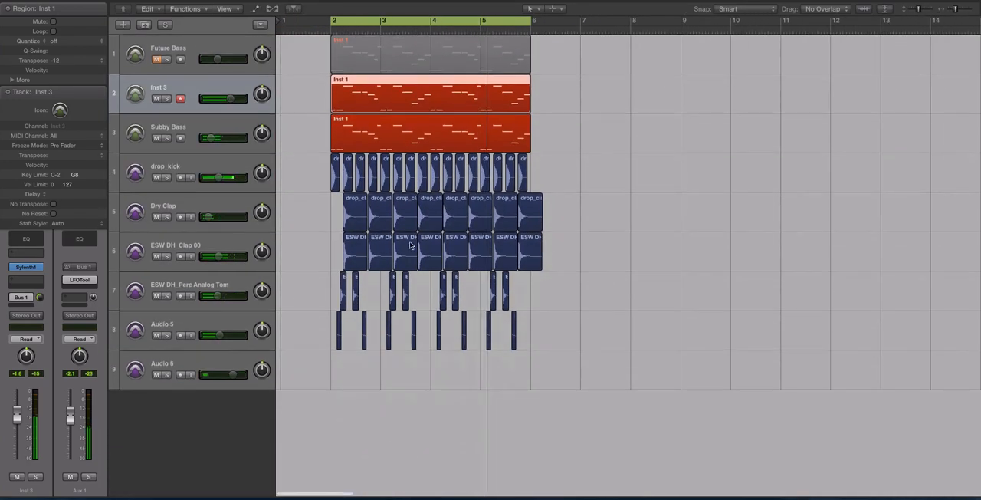